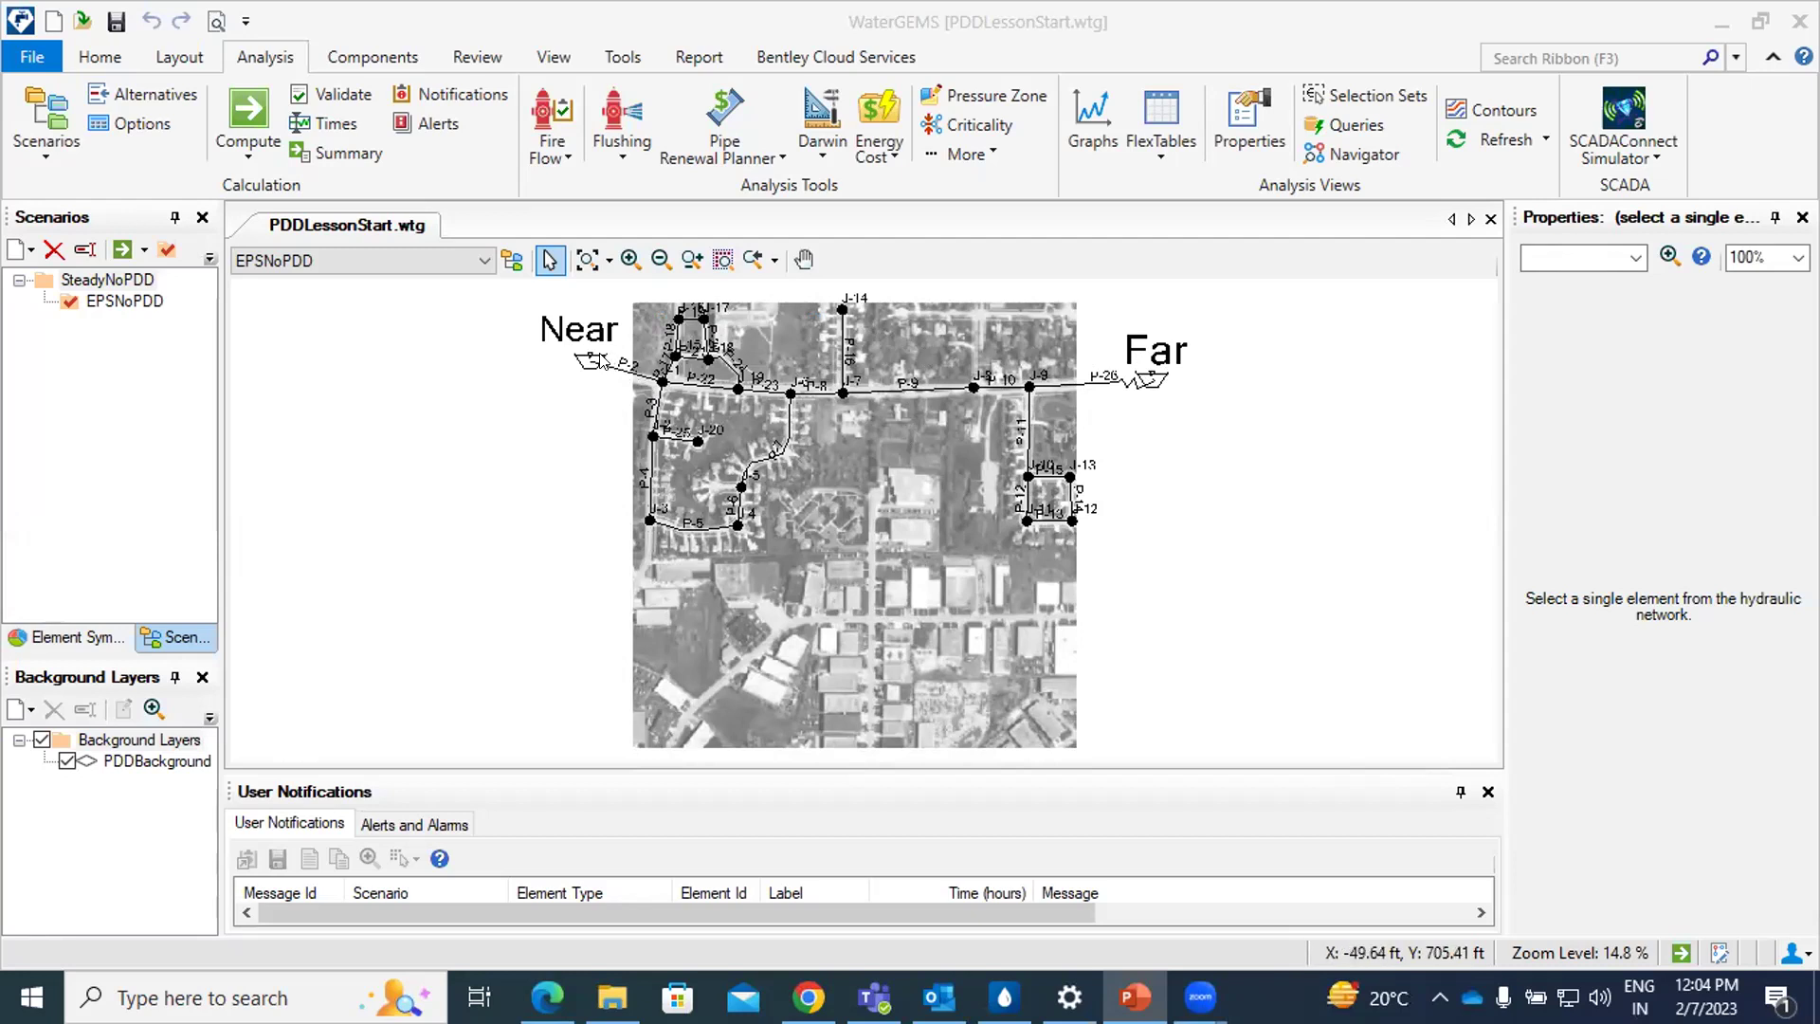
Make SteadyNoPDD the active scenario, compute it and close the calculation summary.
{"action": "key", "text": "ctrl"}
{"action": "key", "text": "ctrl"}
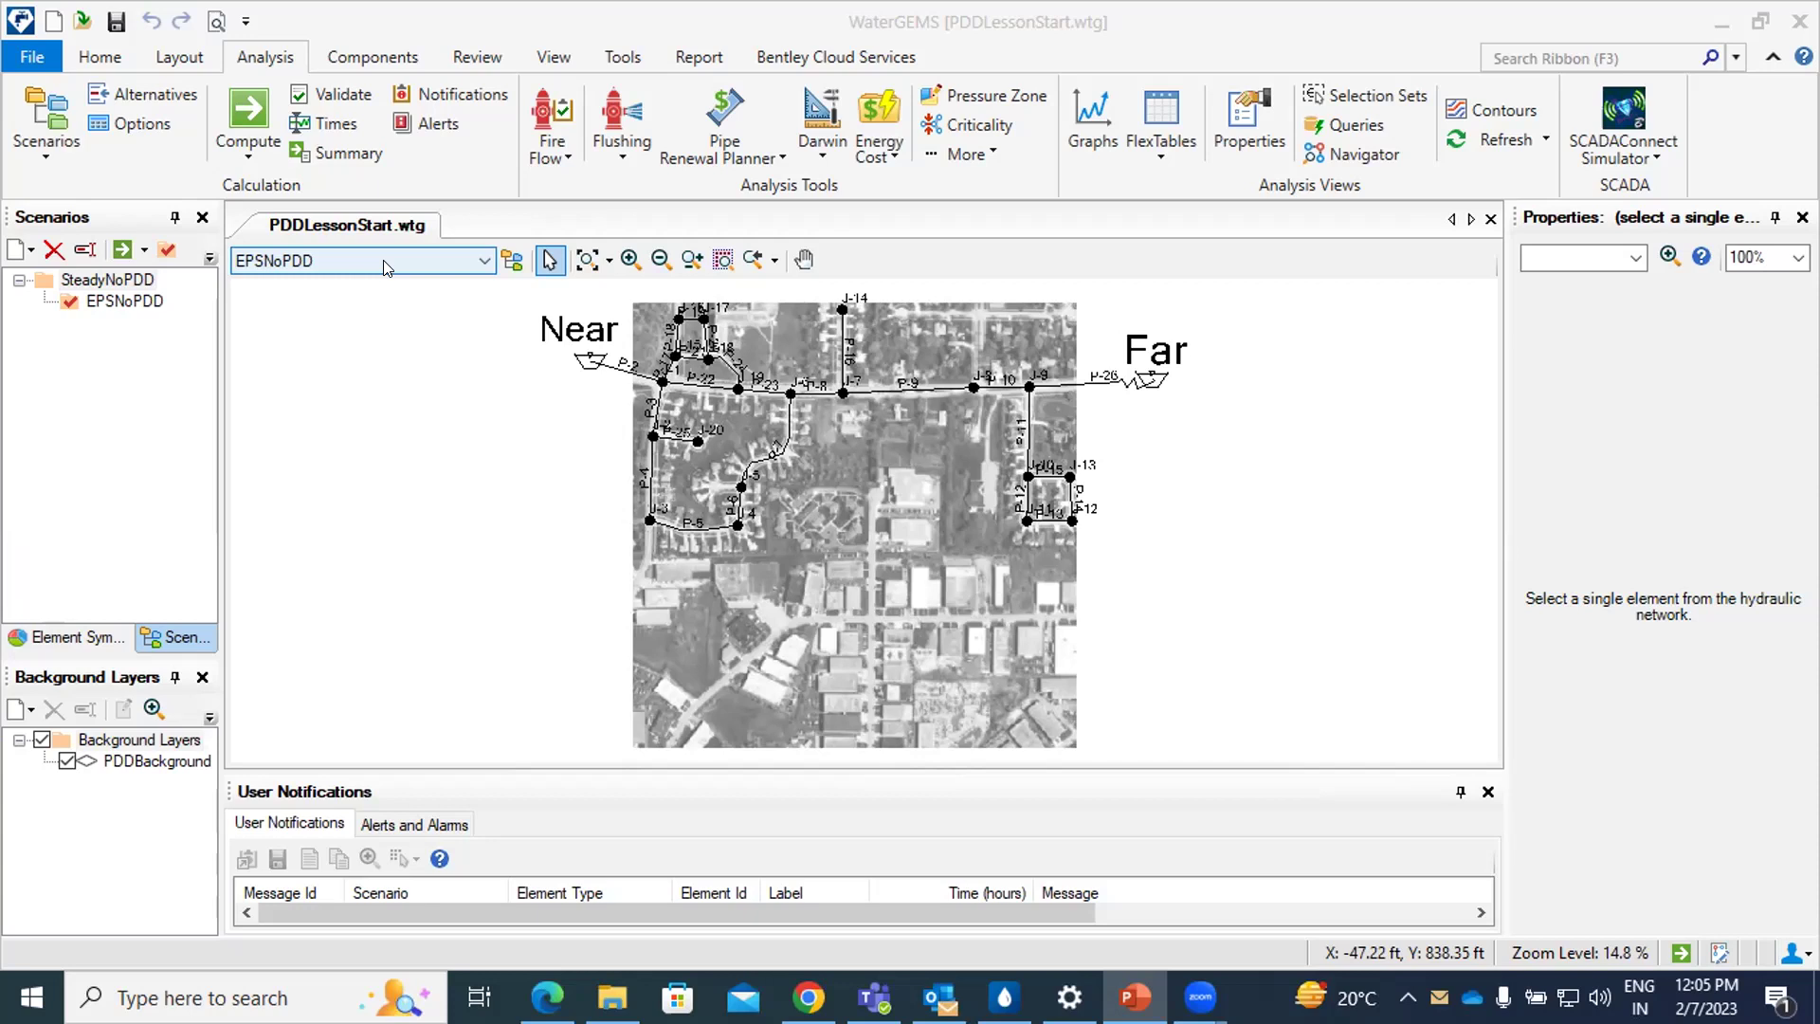
{"action": "left_click", "coordinate": [383, 259]}
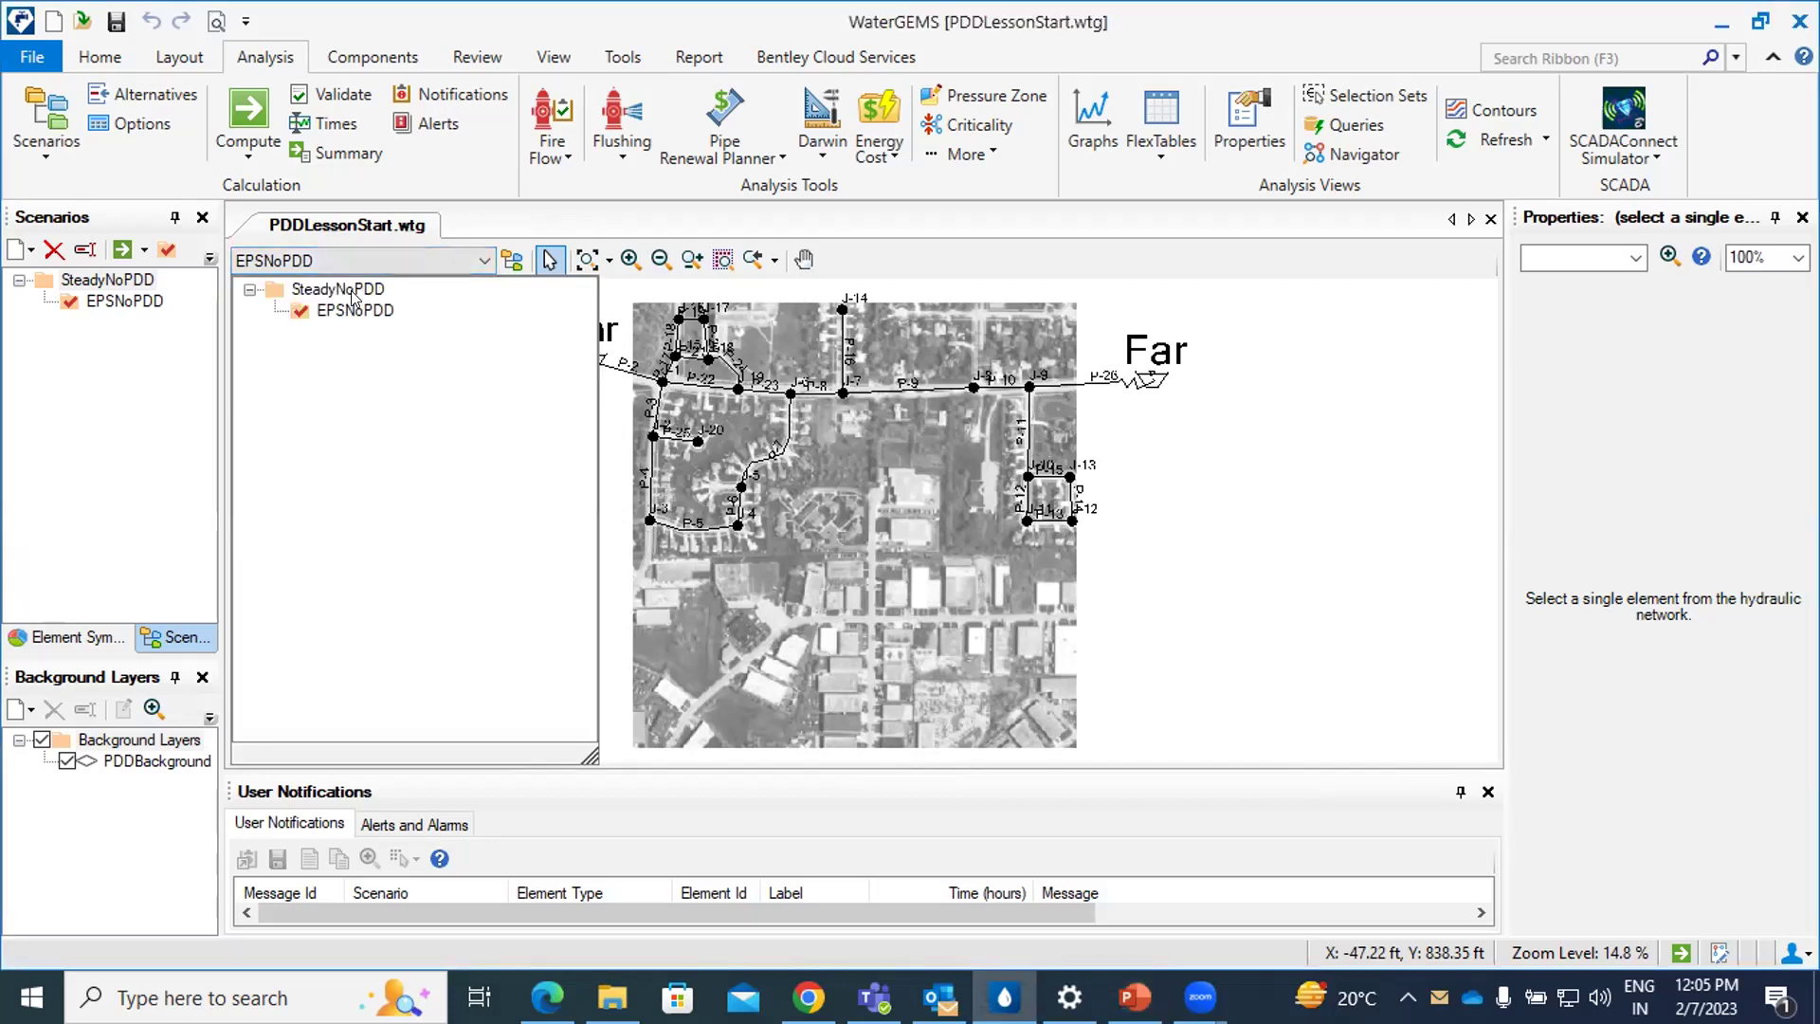
{"action": "left_click", "coordinate": [352, 290]}
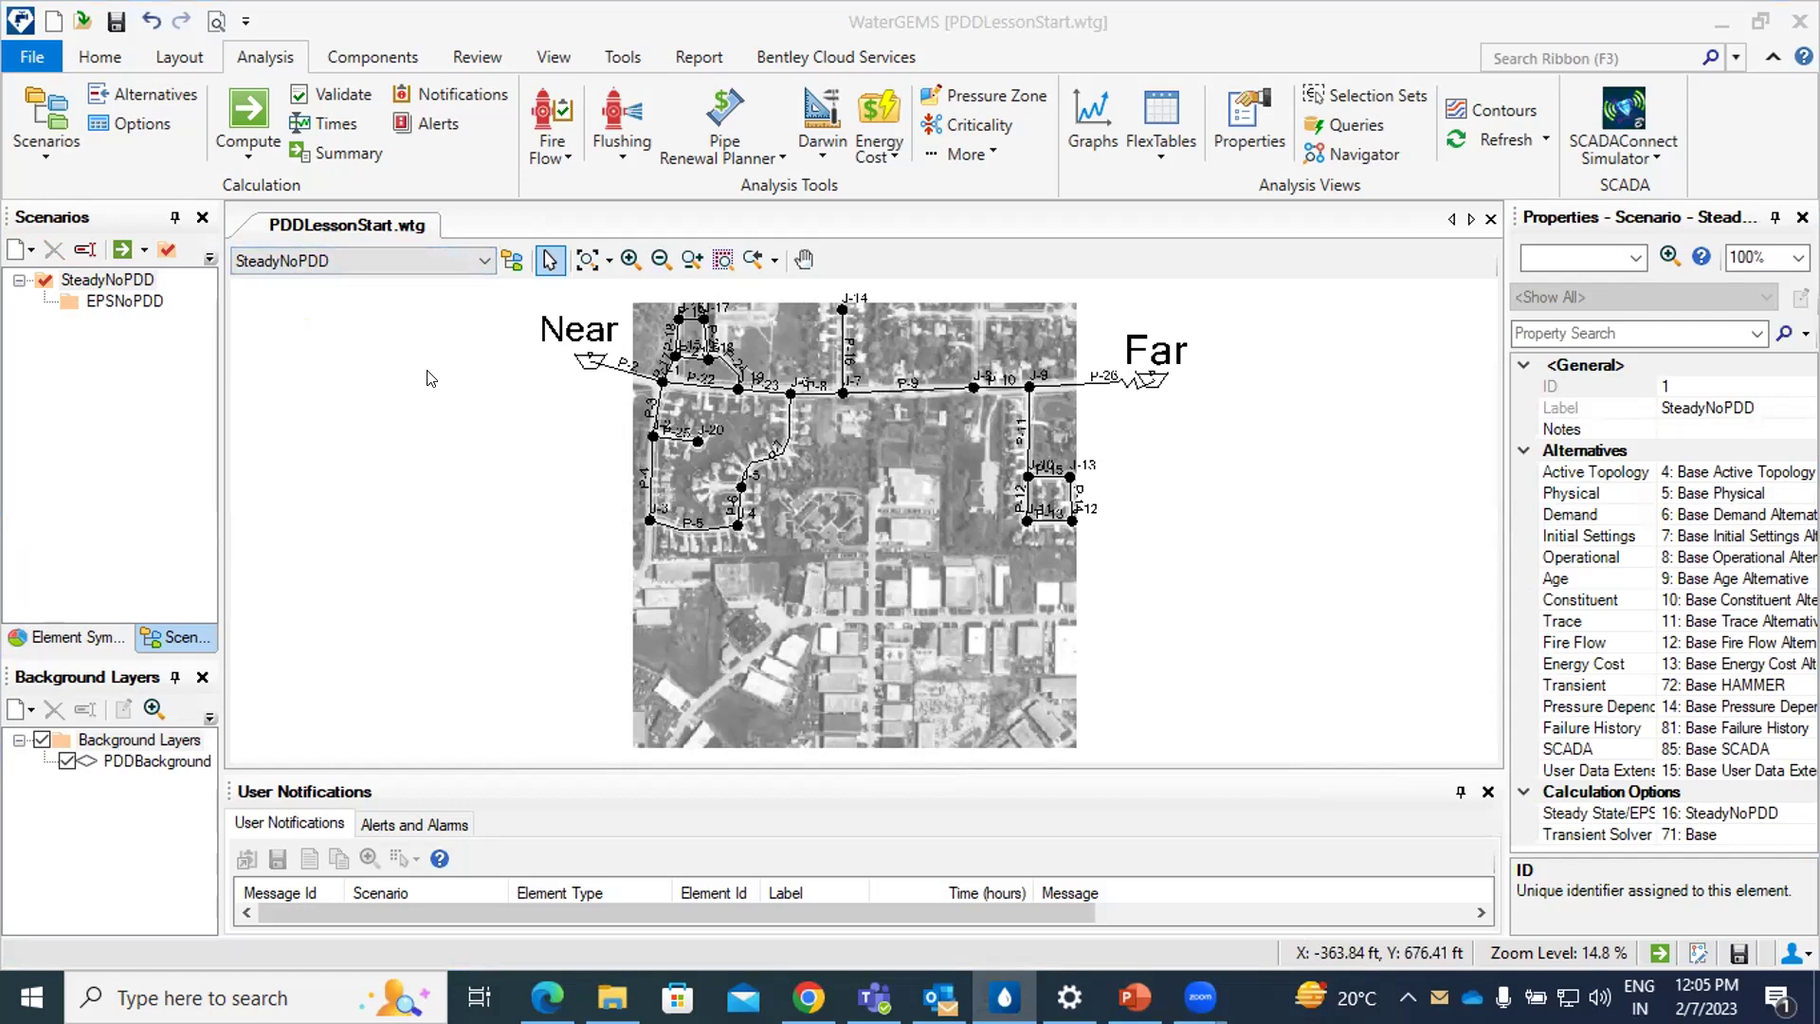
{"action": "key", "text": "F9"}
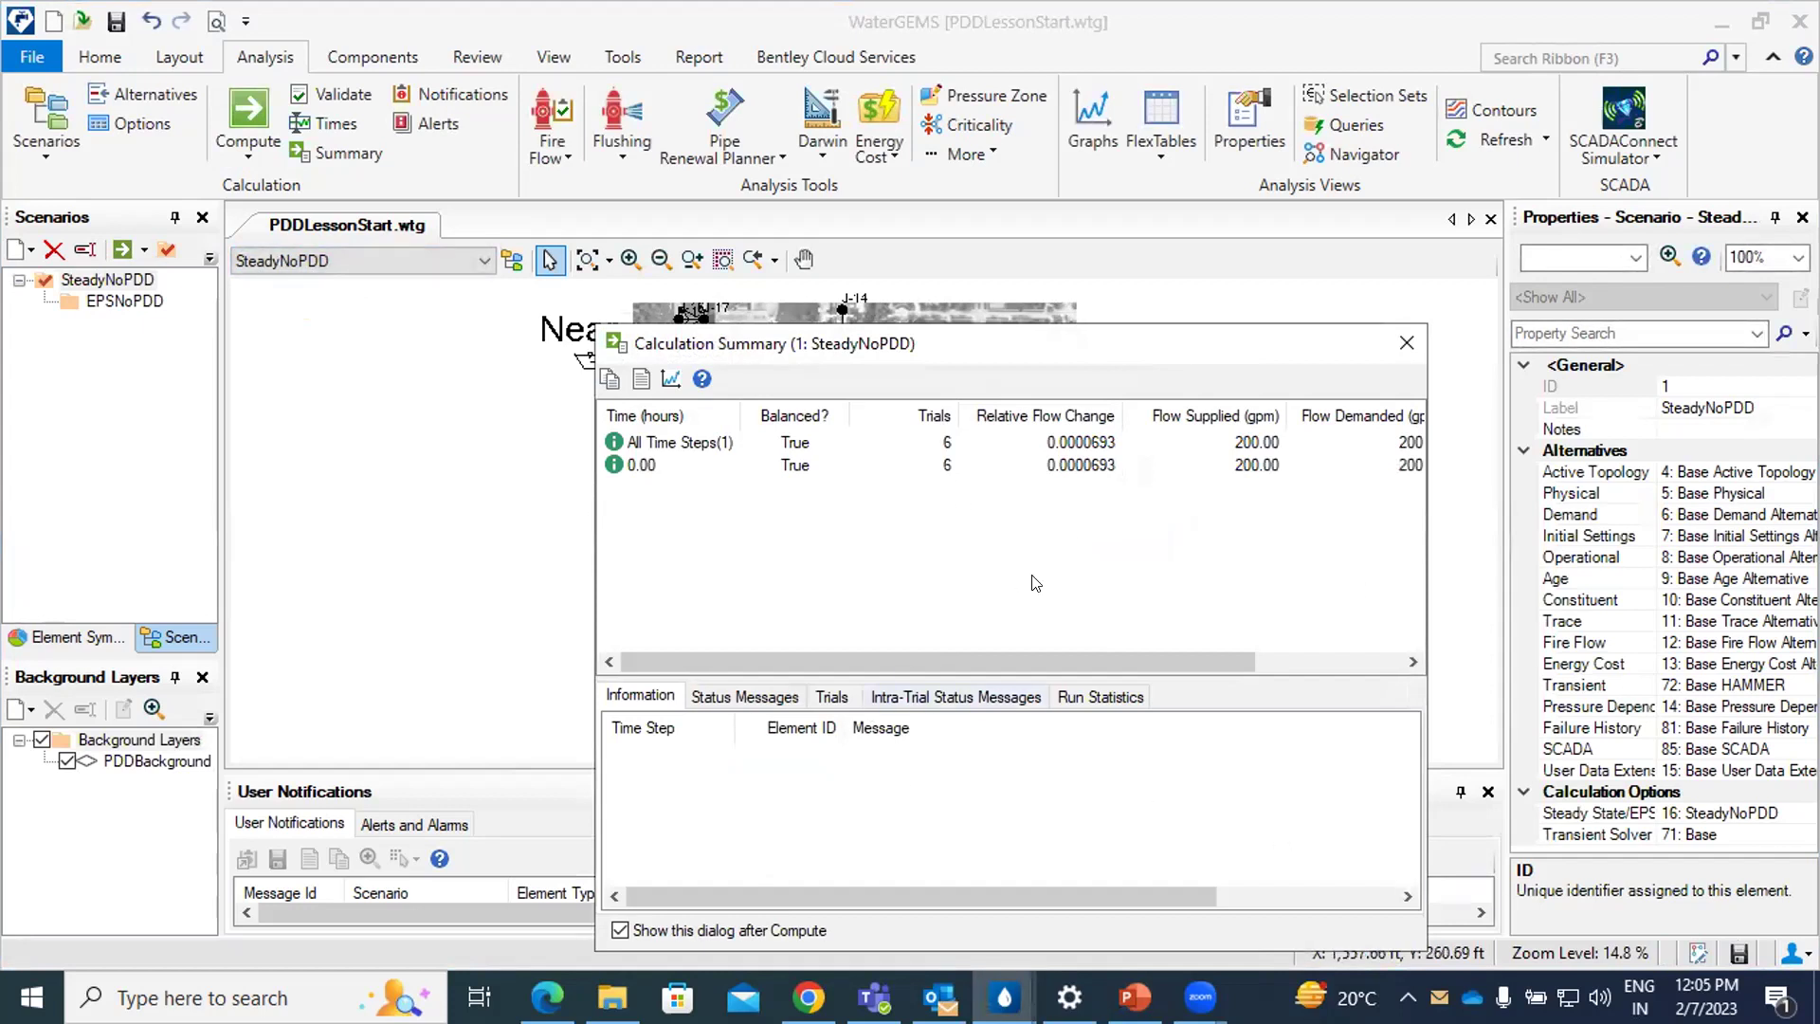
{"action": "scroll", "coordinate": [1036, 582], "scroll_direction": "right", "scroll_amount": 1}
{"action": "left_click", "coordinate": [1407, 345]}
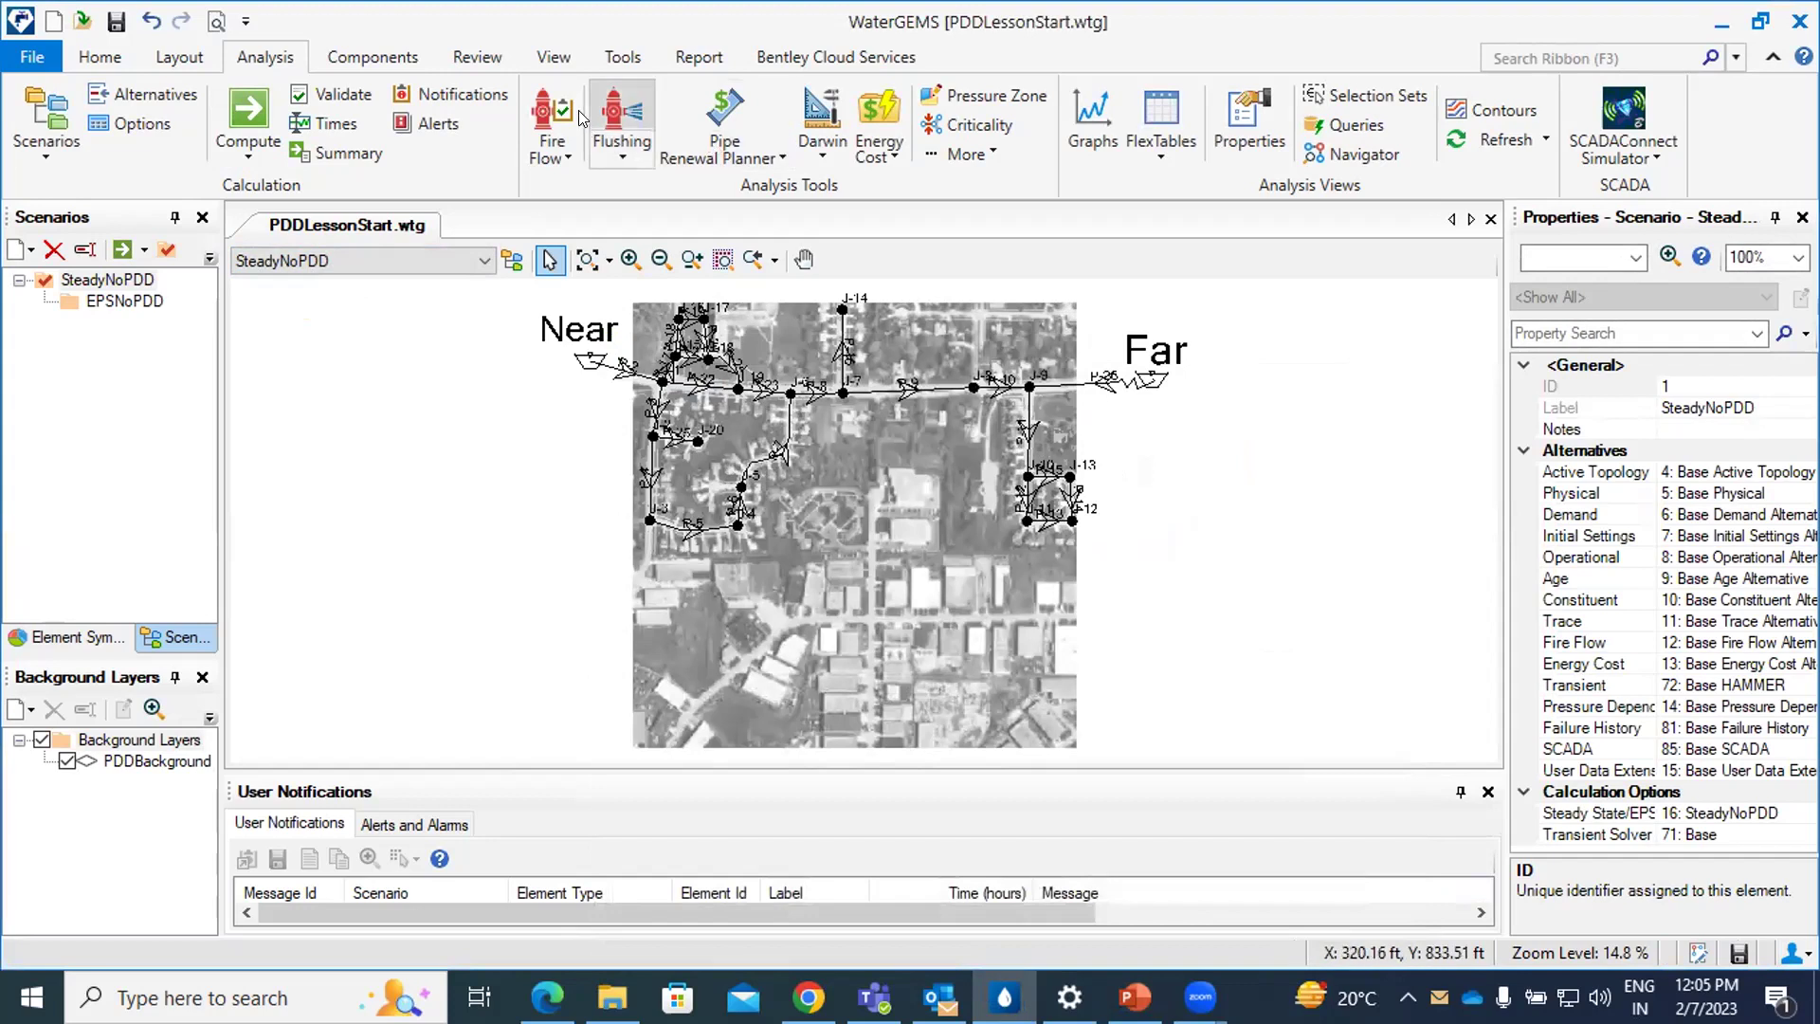
Examine the pressures of all junctions in the junction FlexTable for the SteadyNoPDD scenario.
{"action": "scroll", "coordinate": [580, 116], "scroll_direction": "down", "scroll_amount": 5}
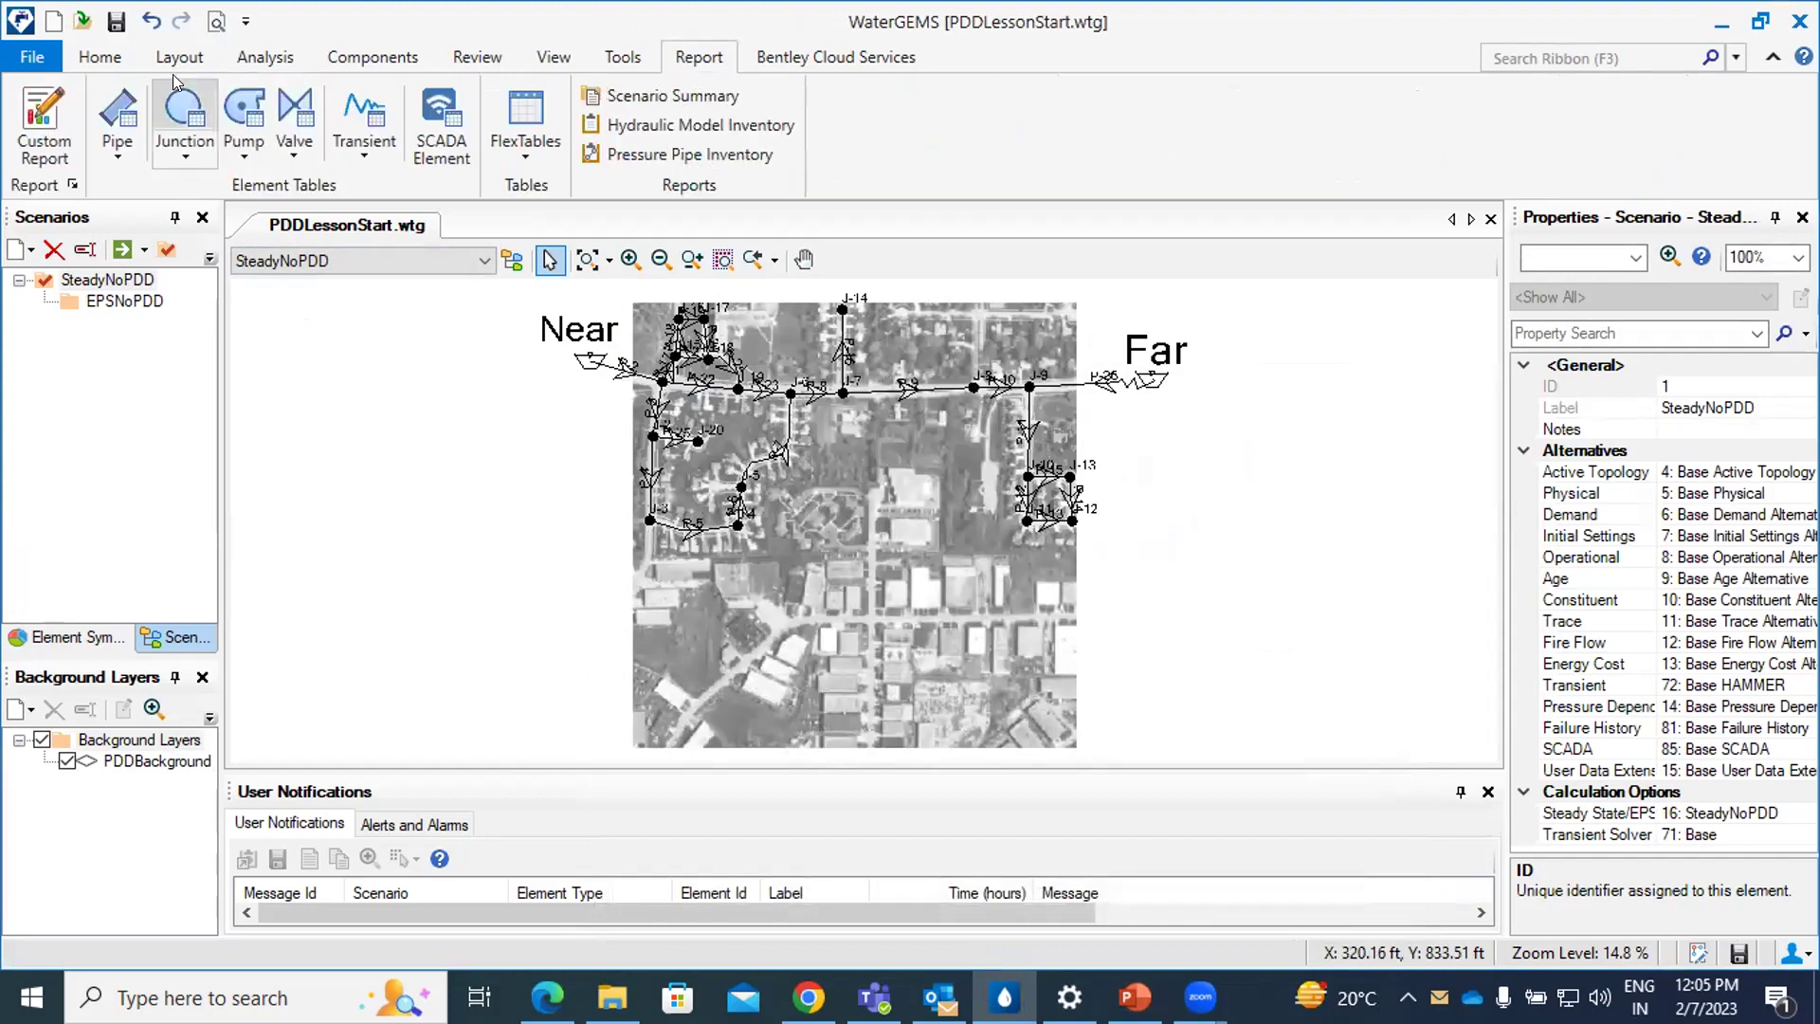
{"action": "left_click", "coordinate": [185, 116]}
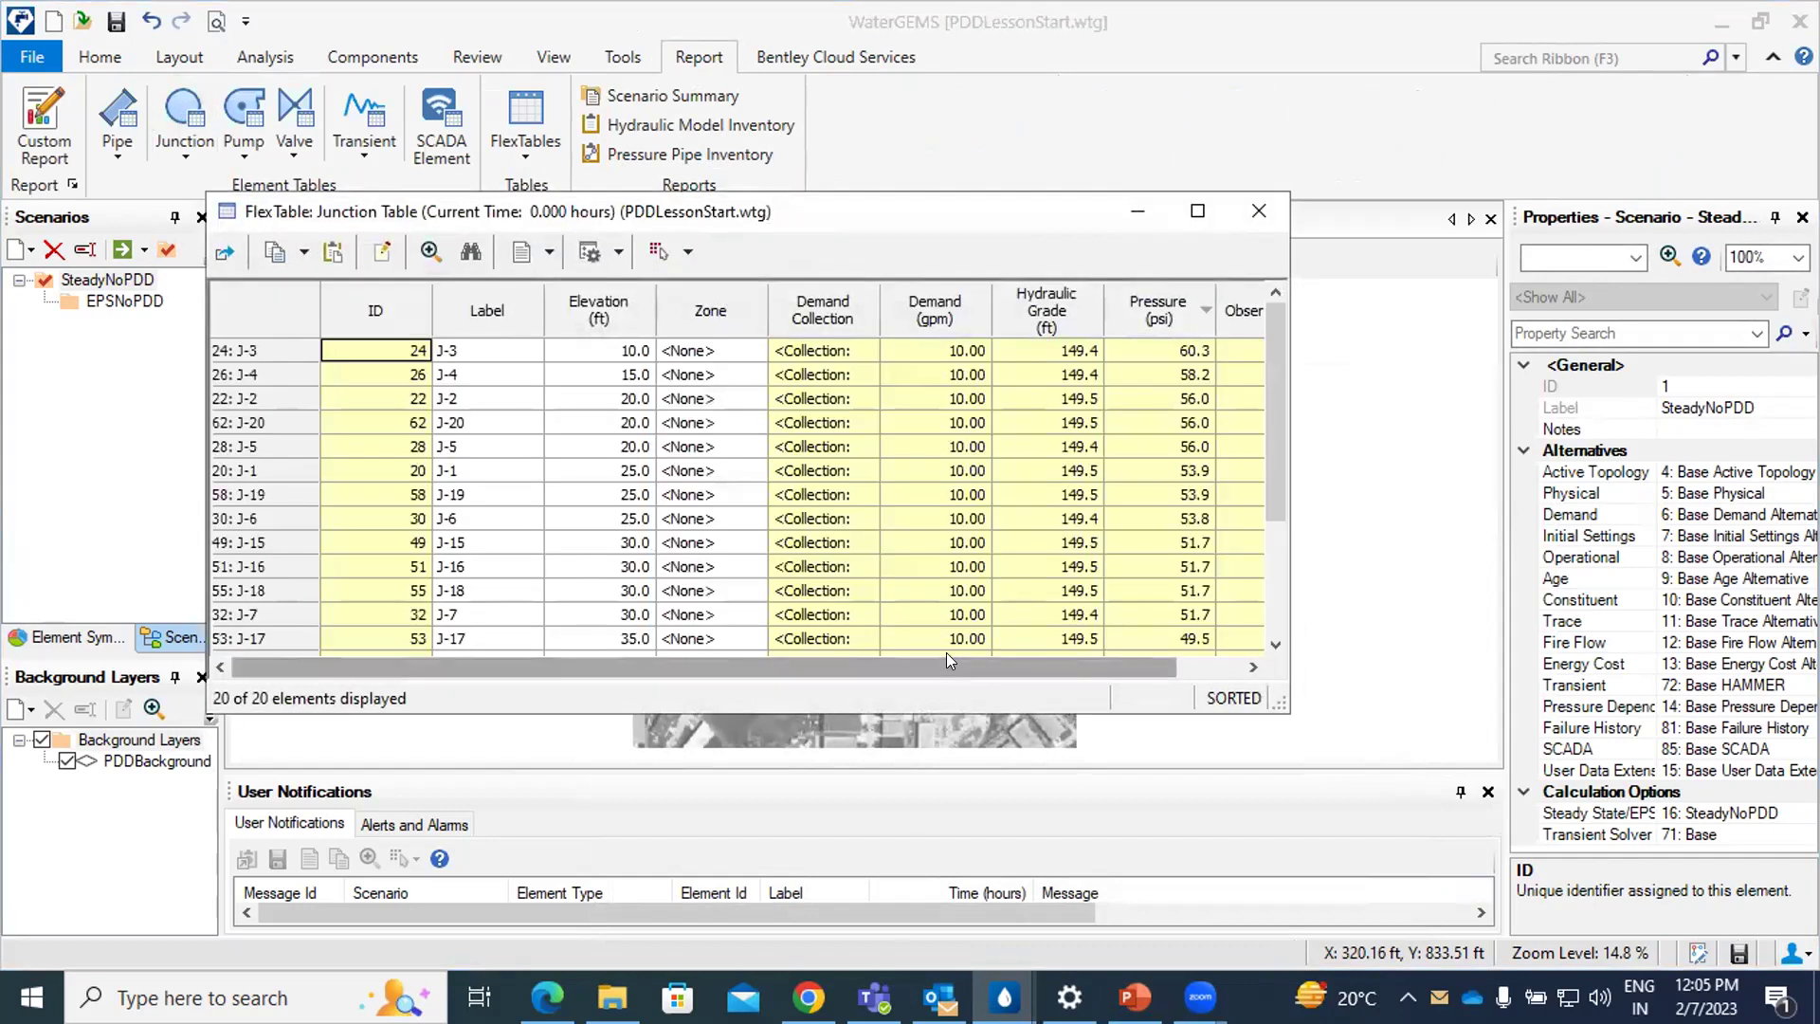
{"action": "left_click_drag", "start_coordinate": [959, 660], "coordinate": [1031, 664]}
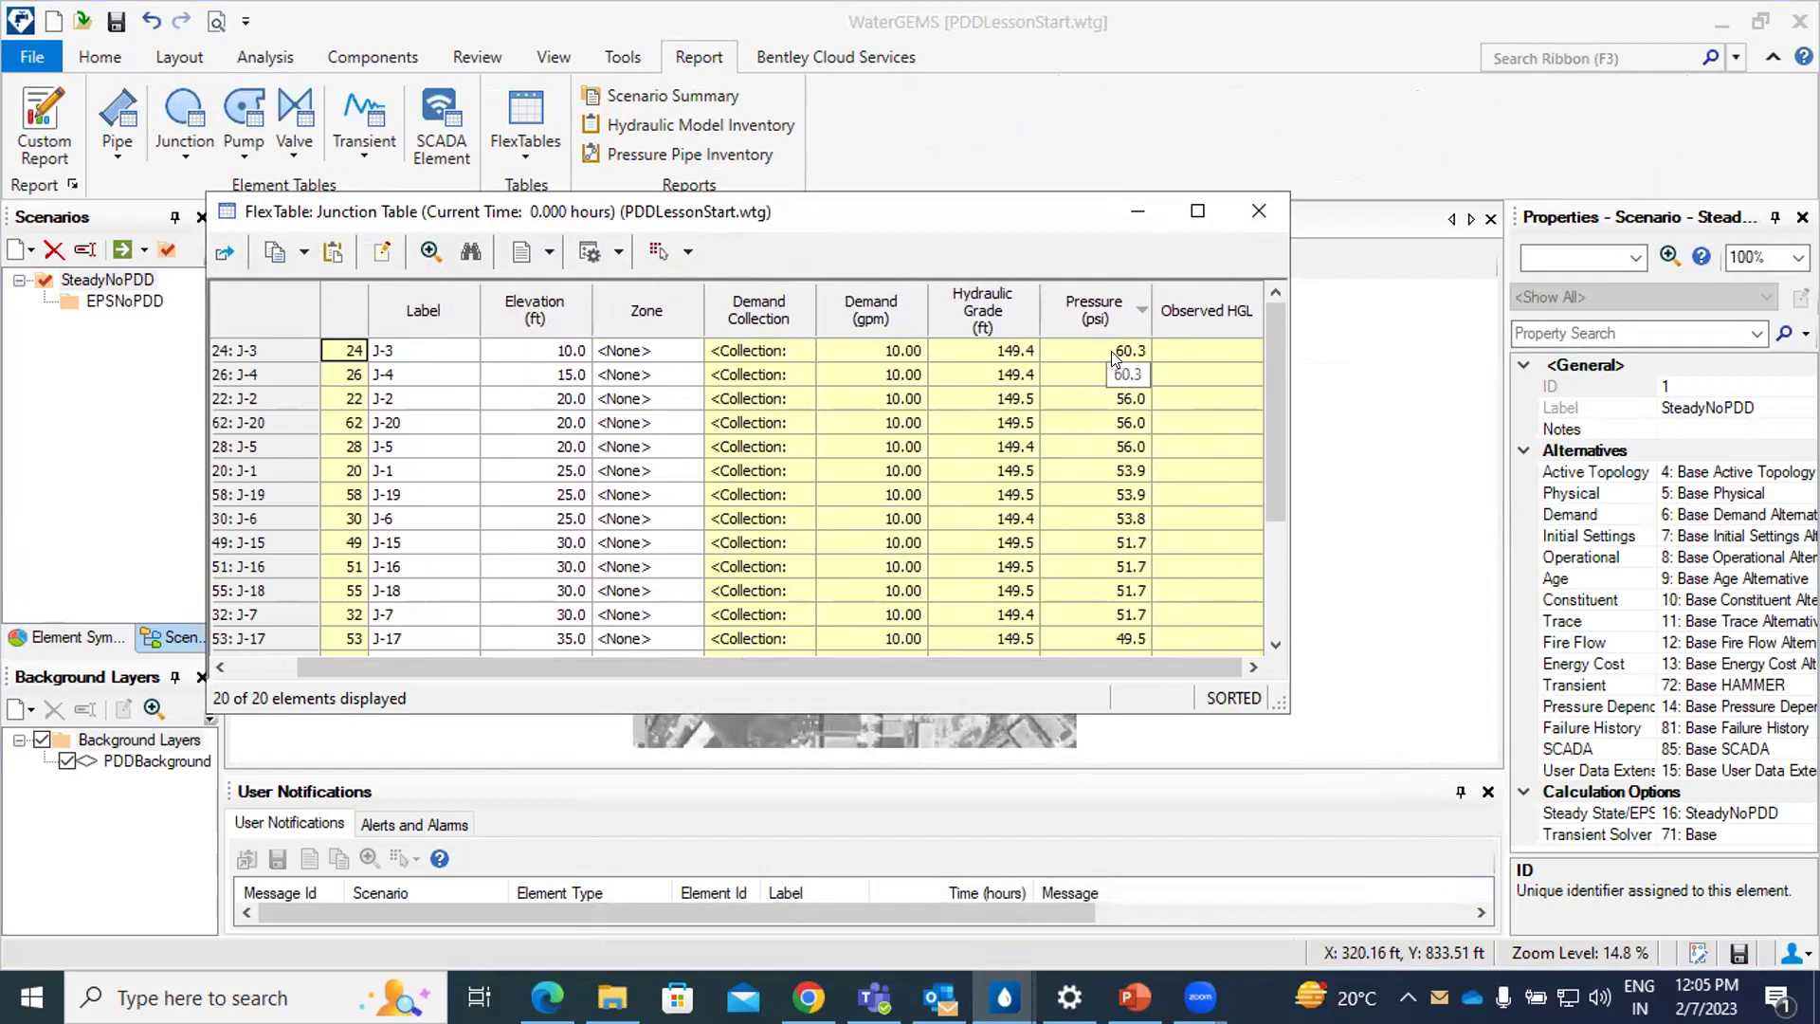
{"action": "scroll", "coordinate": [1111, 522], "scroll_direction": "down", "scroll_amount": 3}
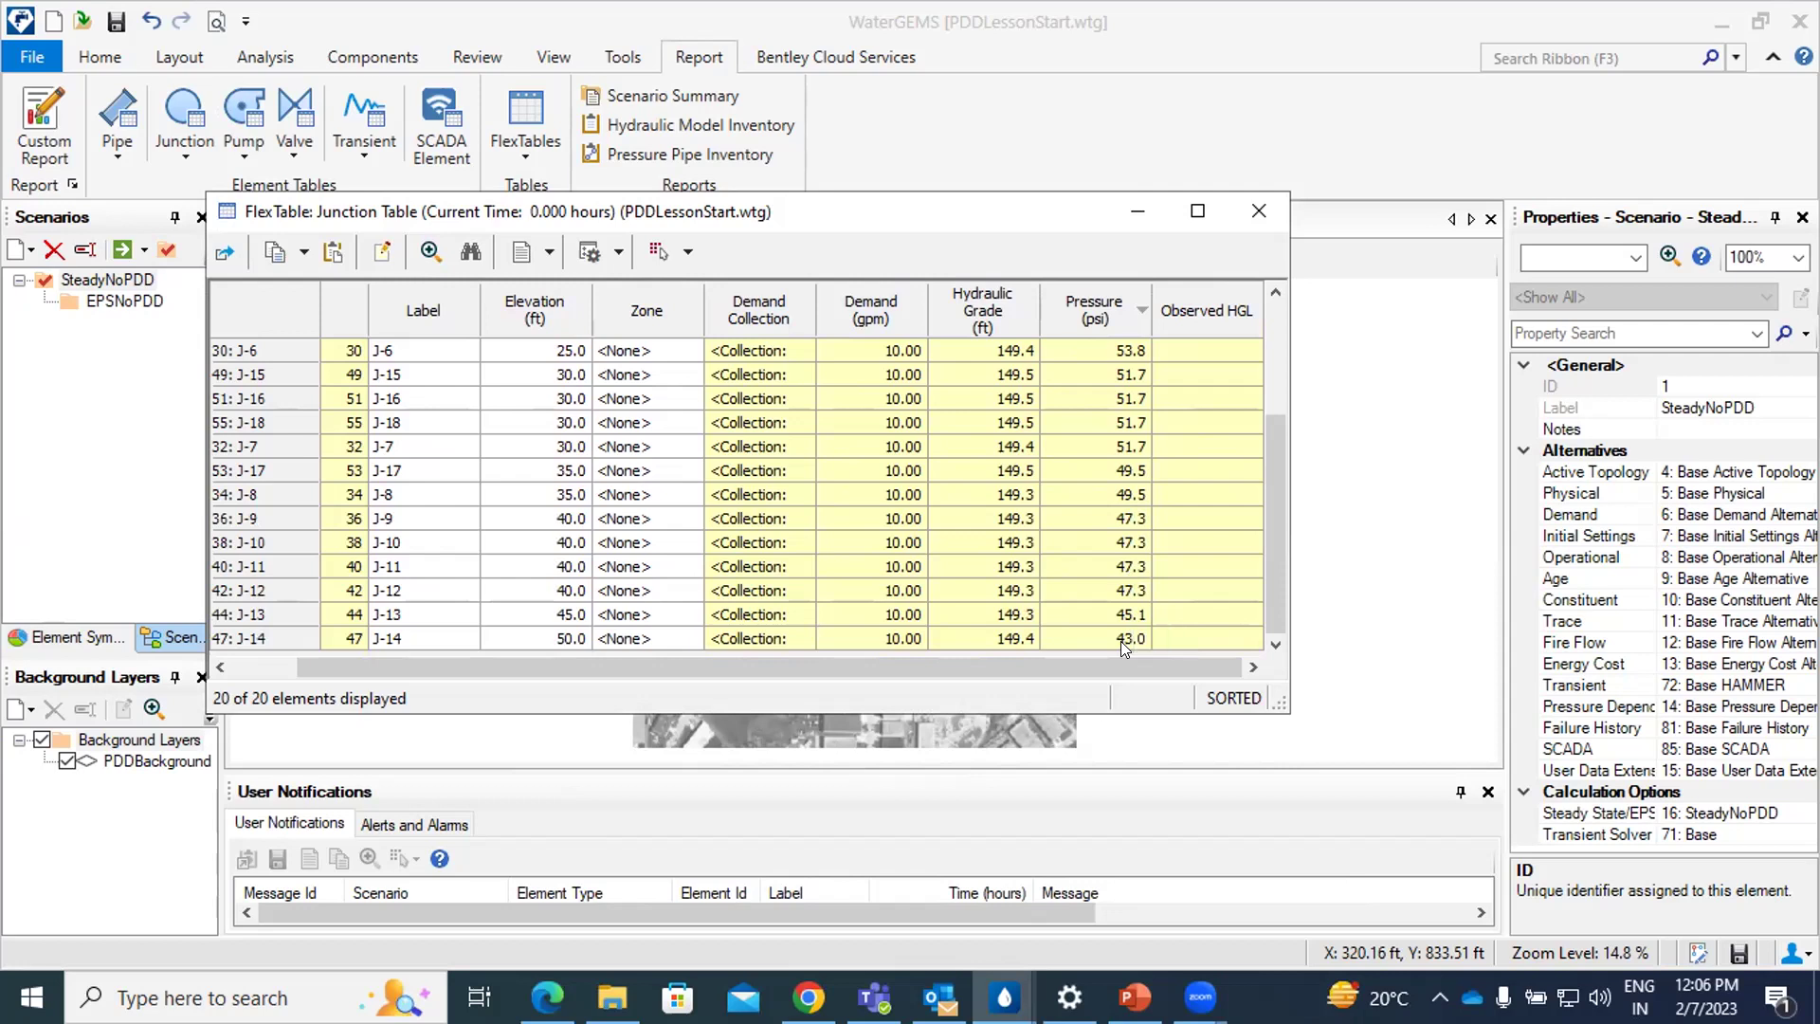
{"action": "left_click", "coordinate": [1257, 211]}
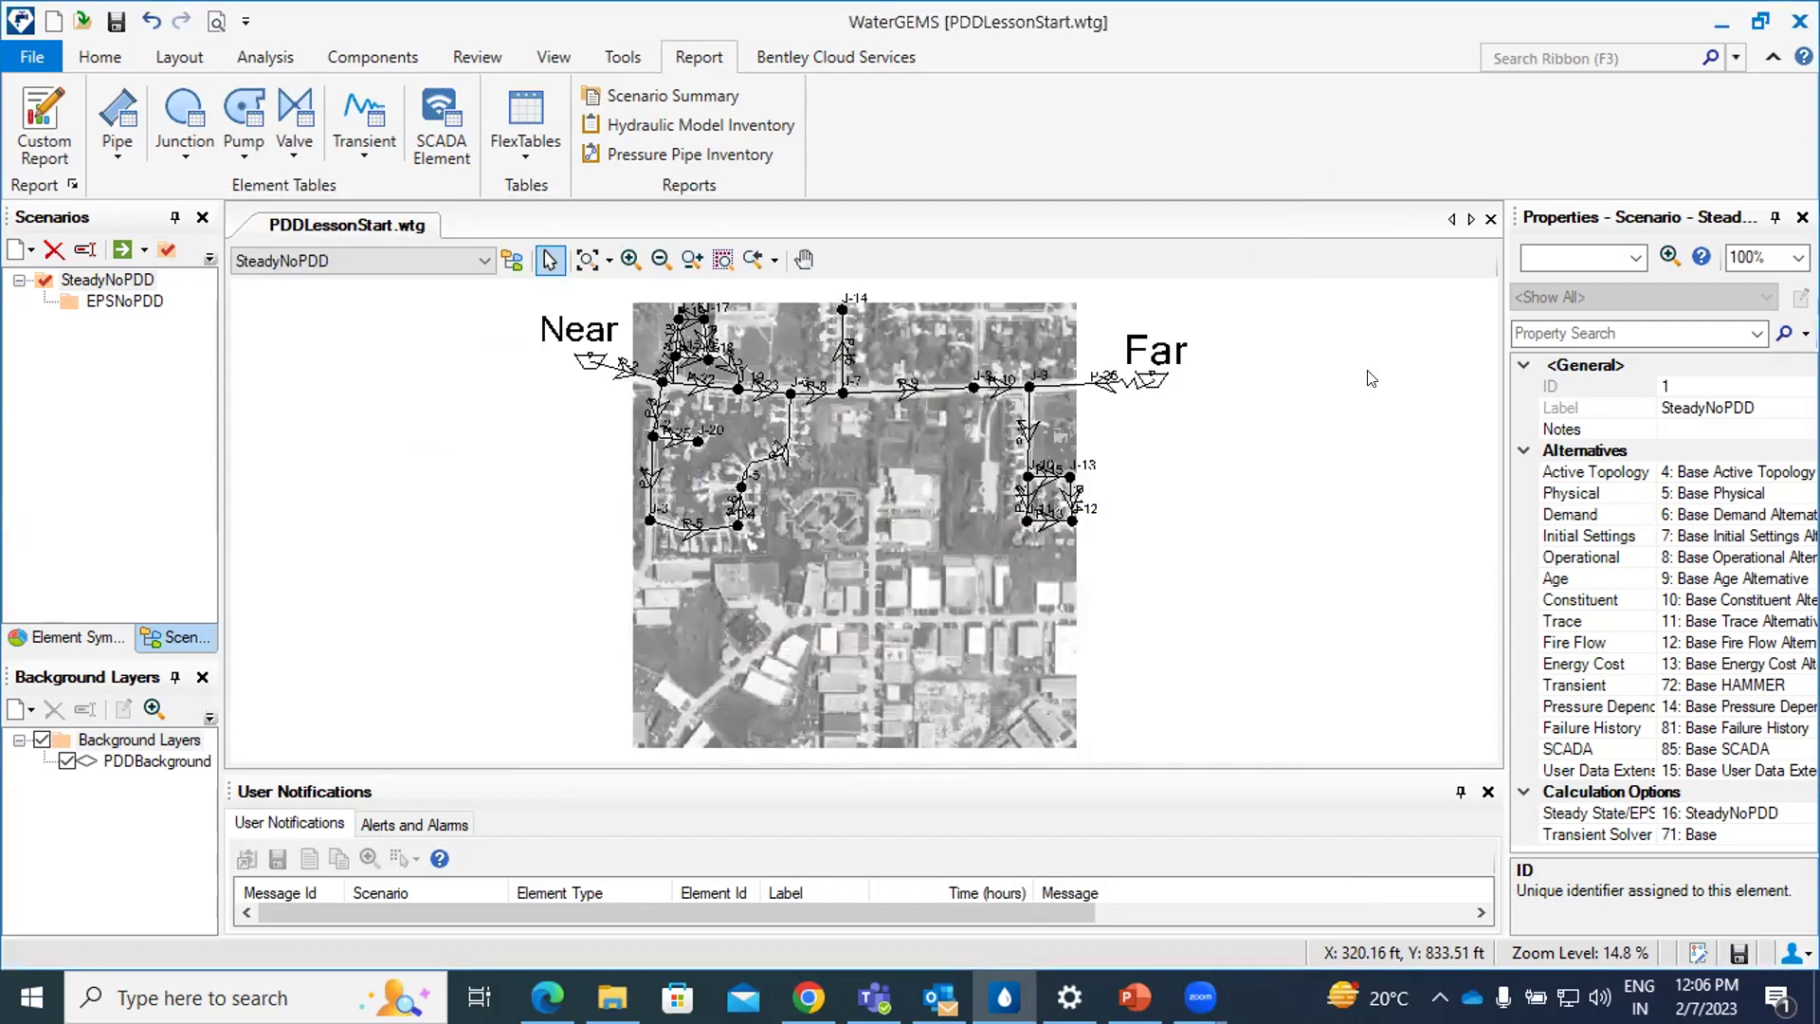
Make EPSNoPDD the active scenario, compute it and check its time steps in the calculation summary.
{"action": "left_click", "coordinate": [477, 265]}
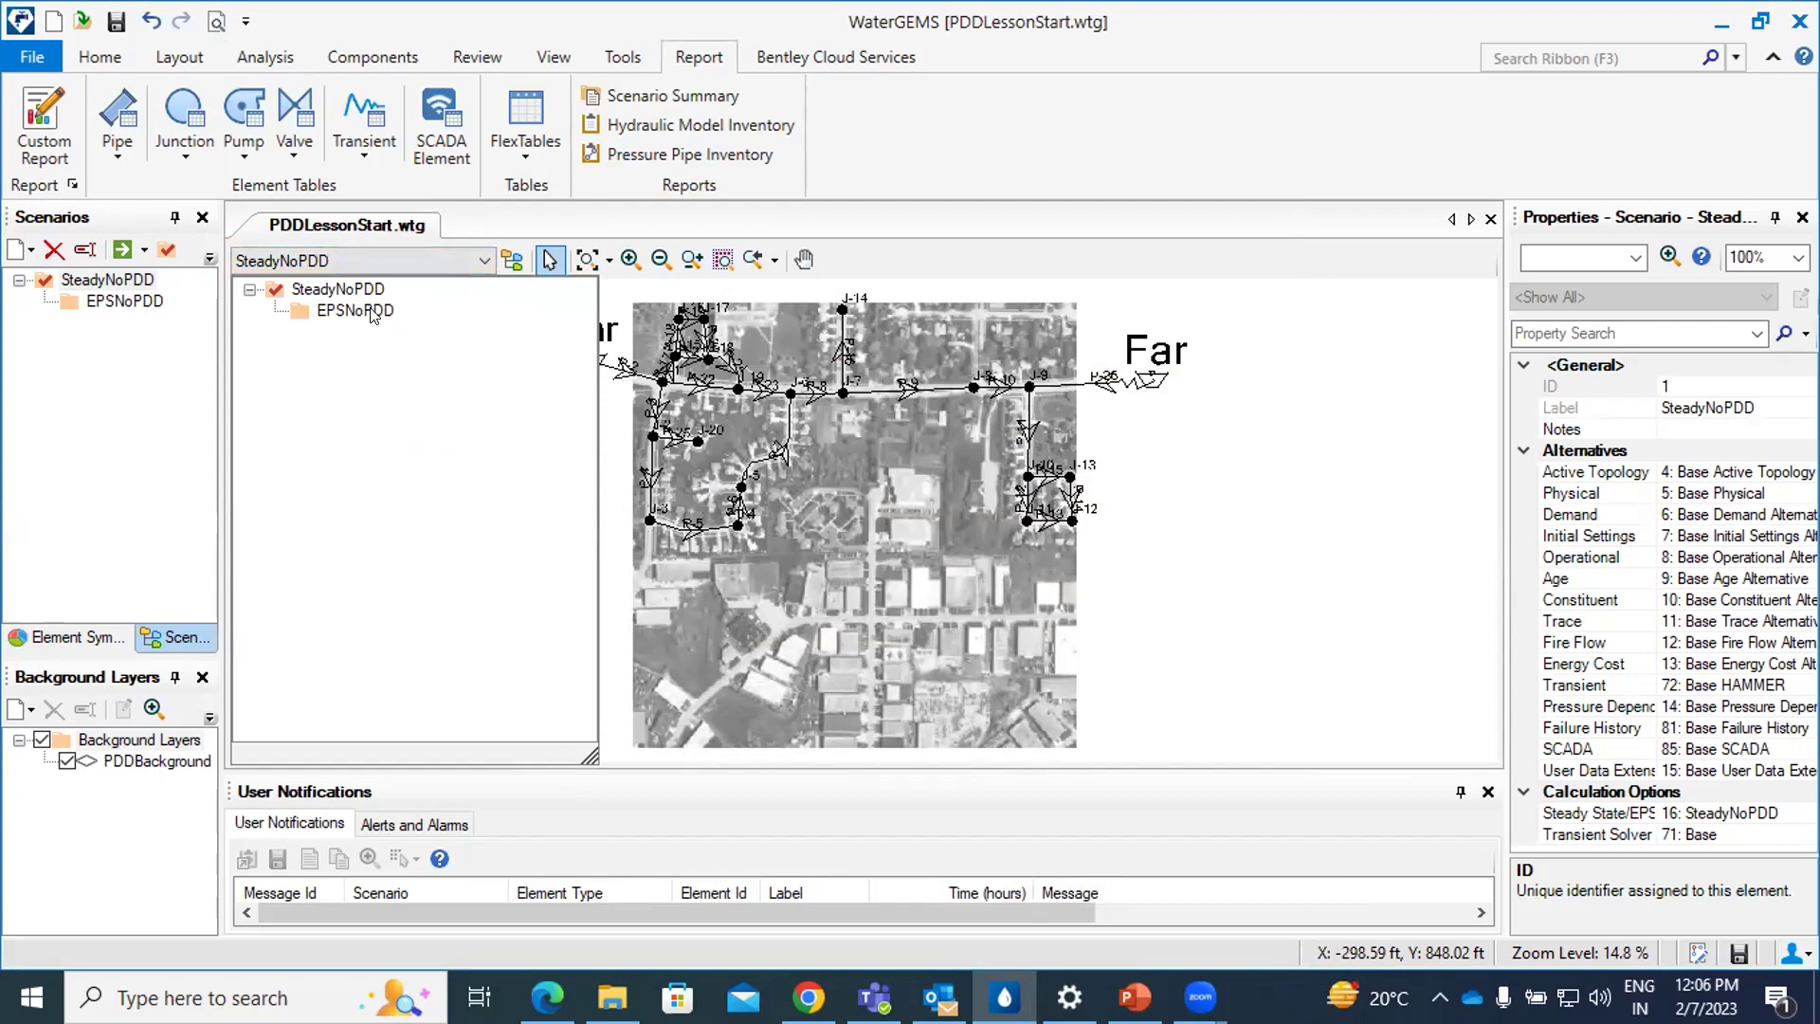
{"action": "left_click", "coordinate": [373, 314]}
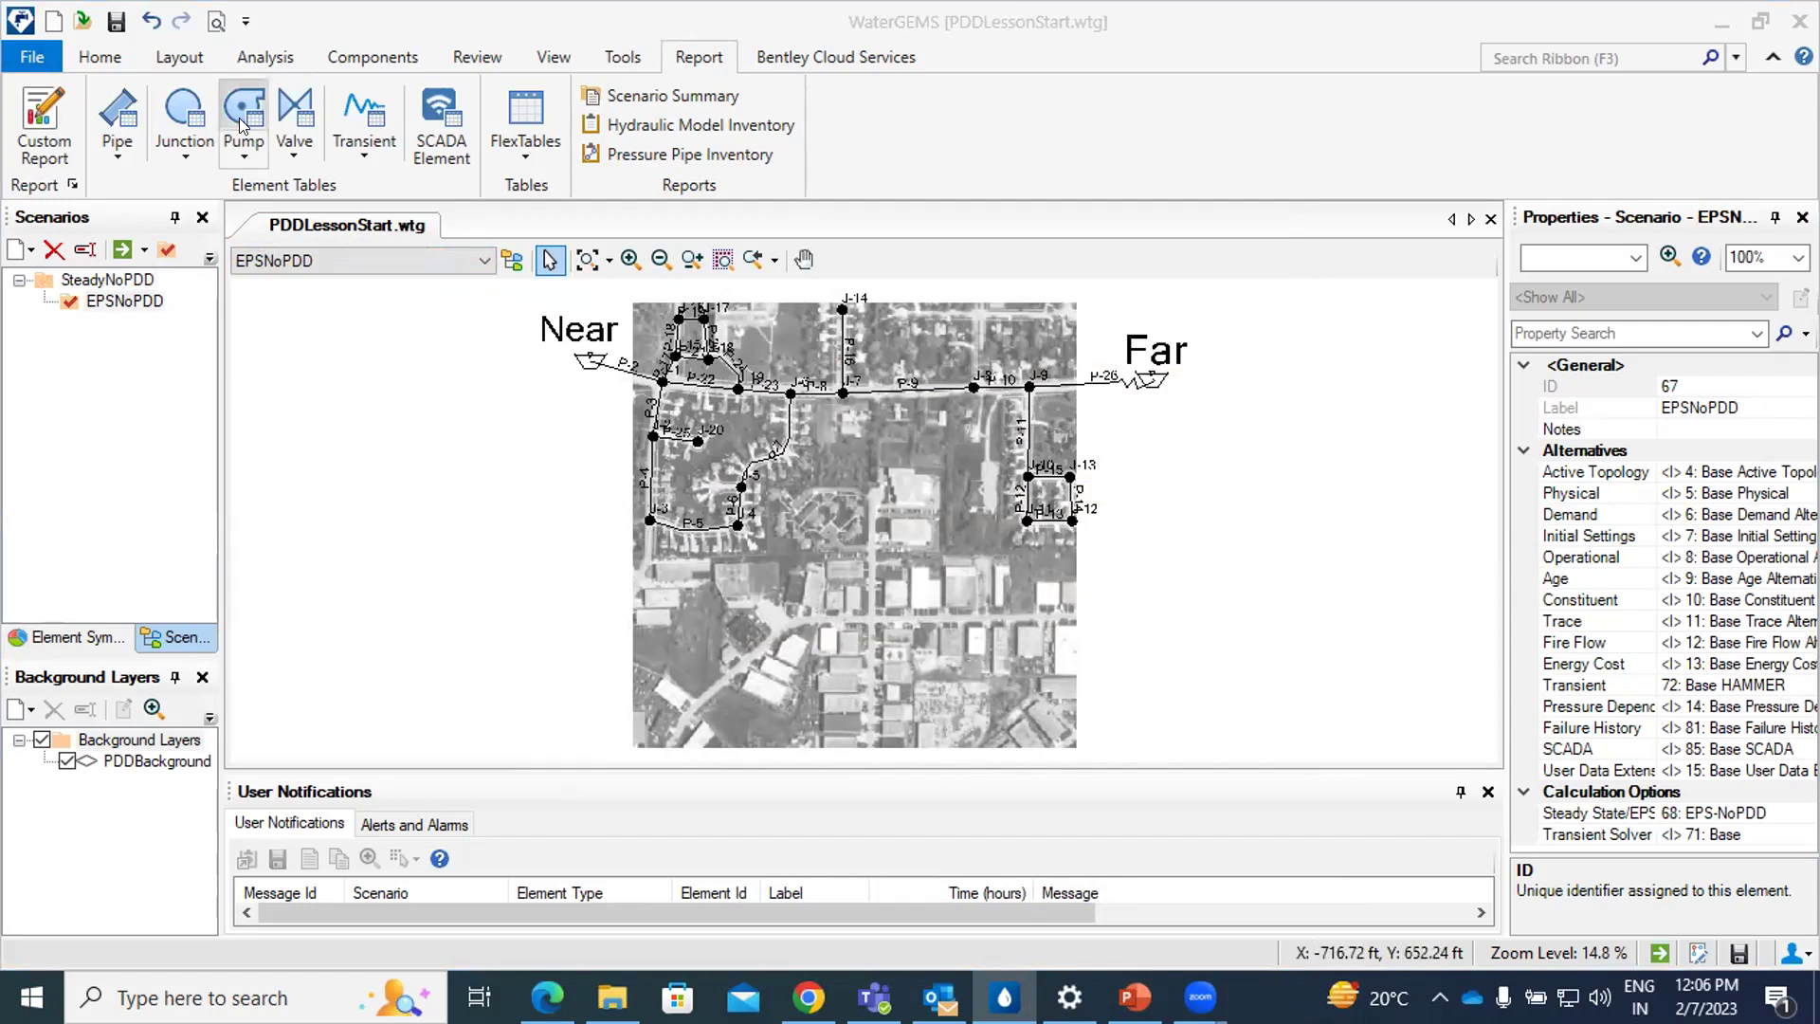
{"action": "left_click", "coordinate": [369, 261]}
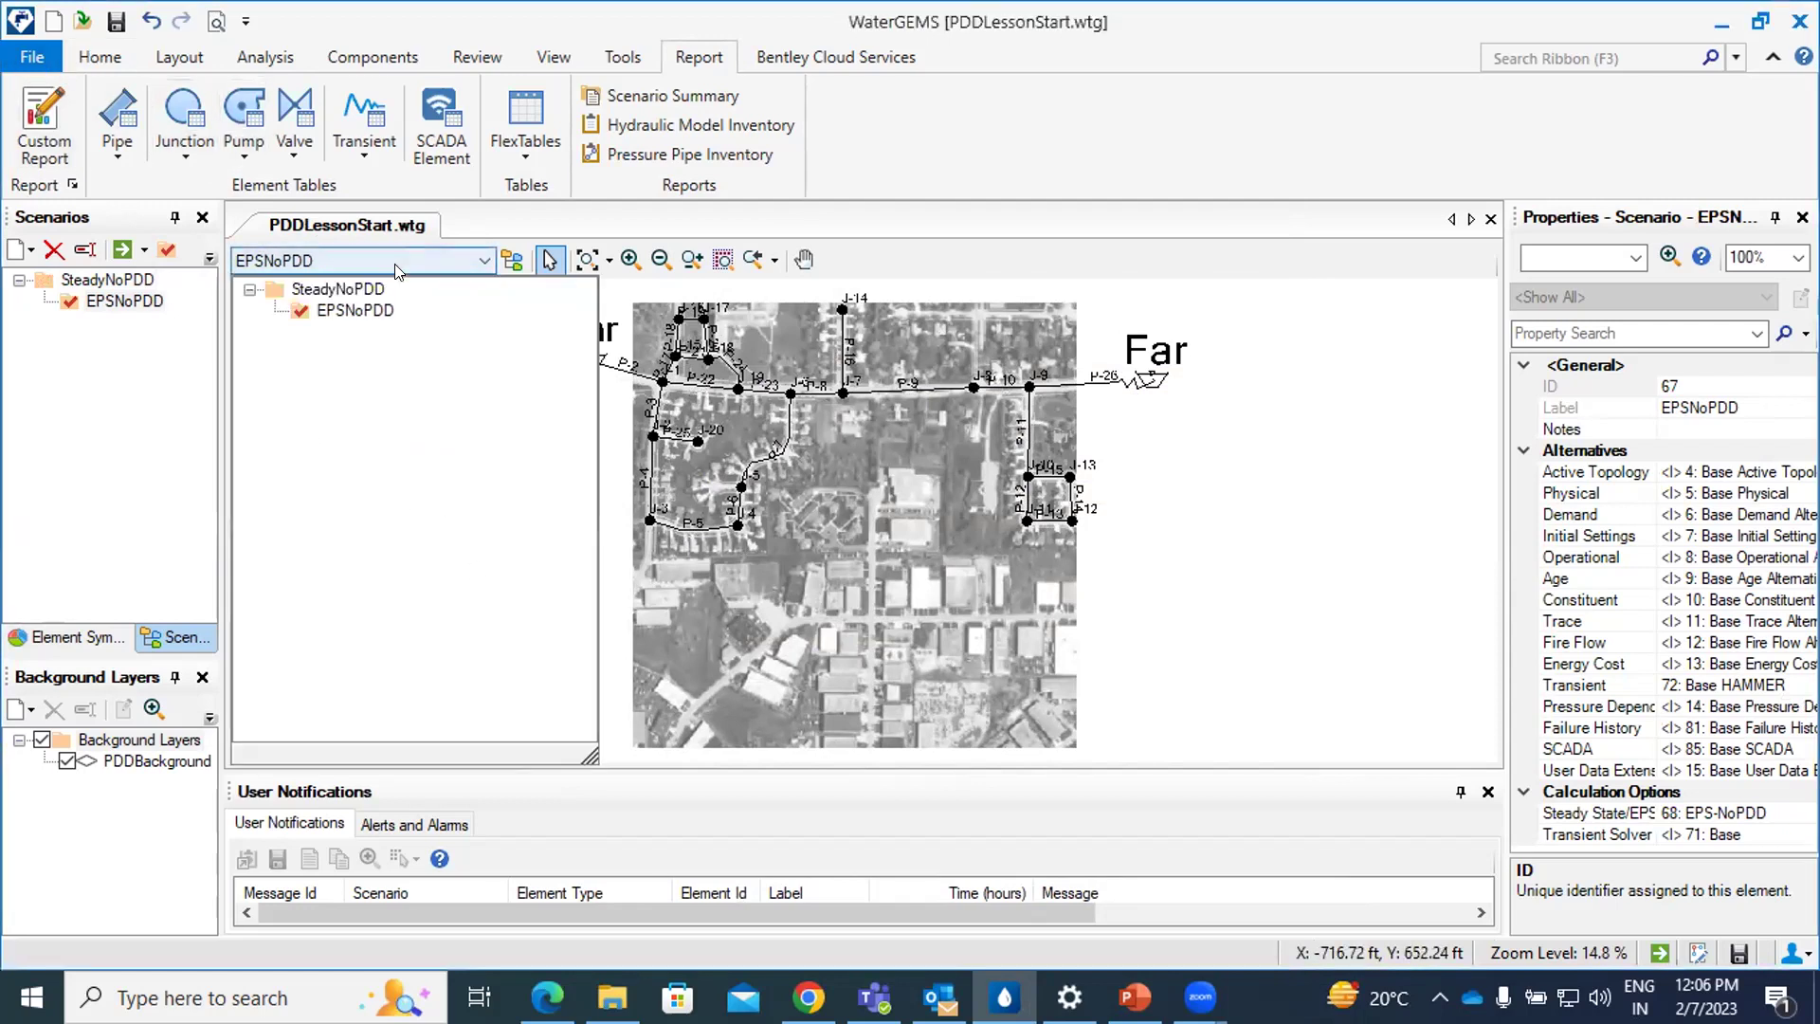
{"action": "left_click", "coordinate": [358, 312]}
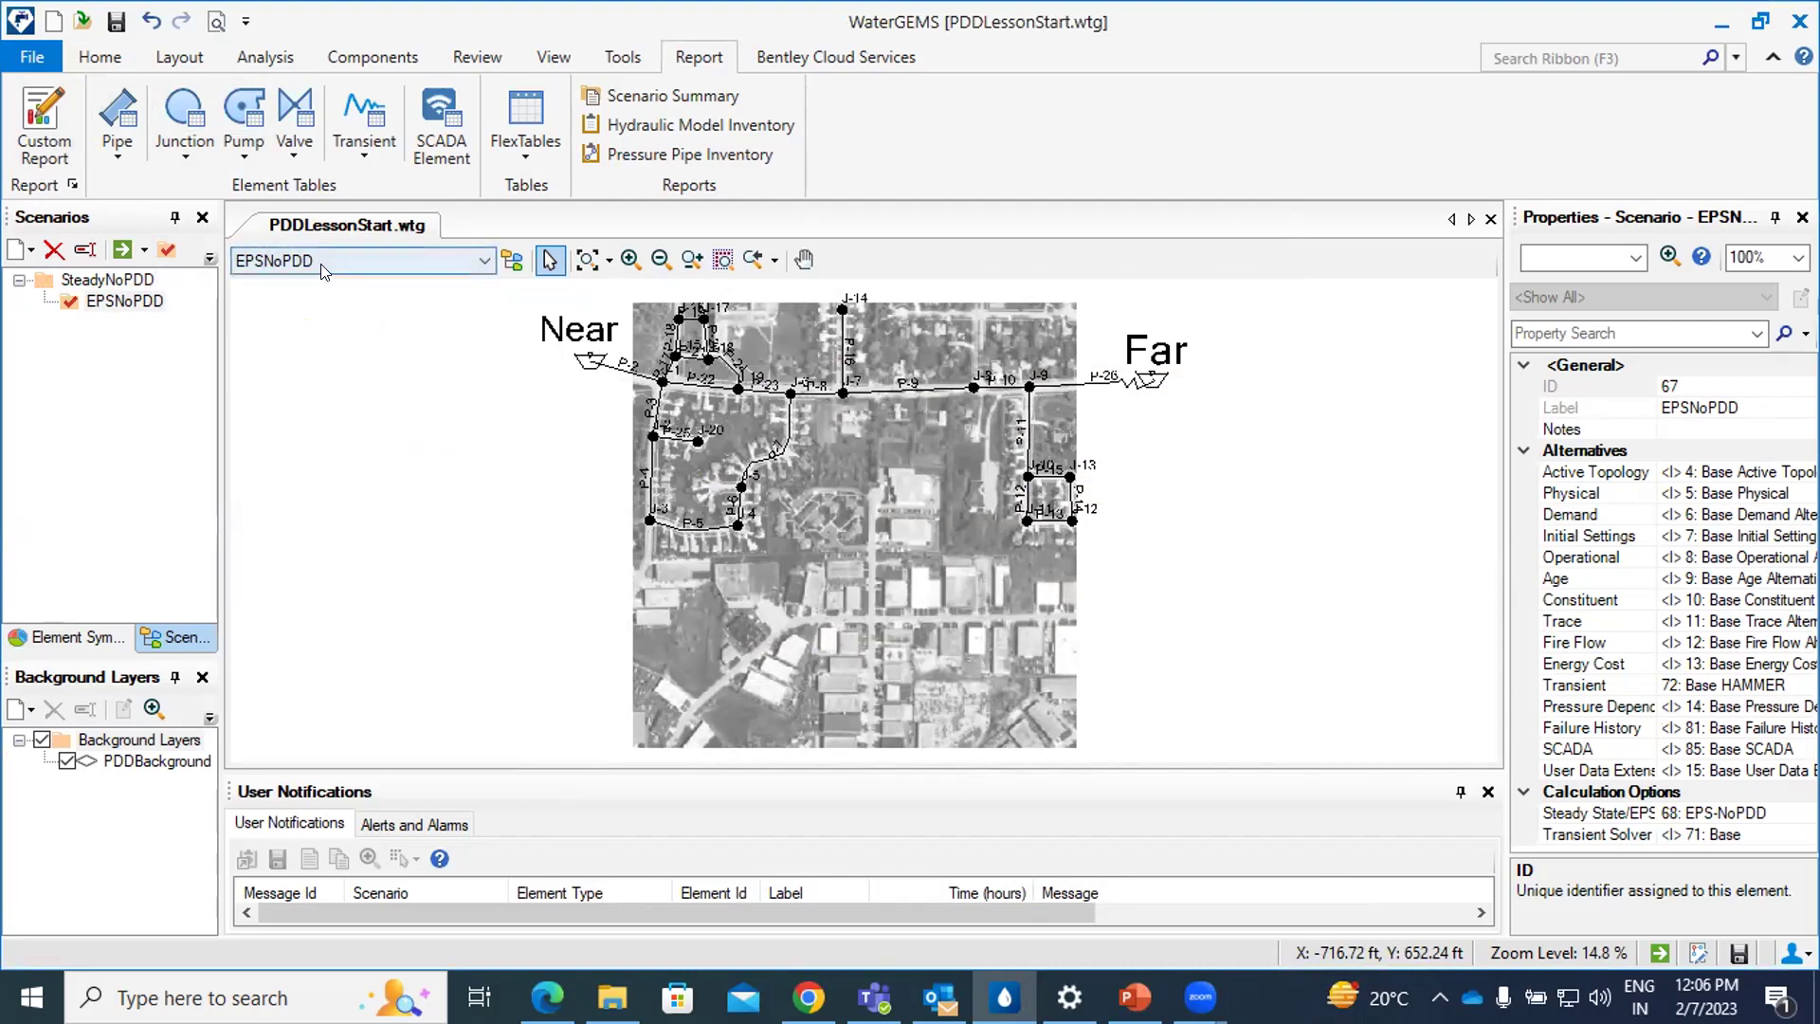
{"action": "left_click", "coordinate": [96, 58]}
{"action": "left_click", "coordinate": [251, 119]}
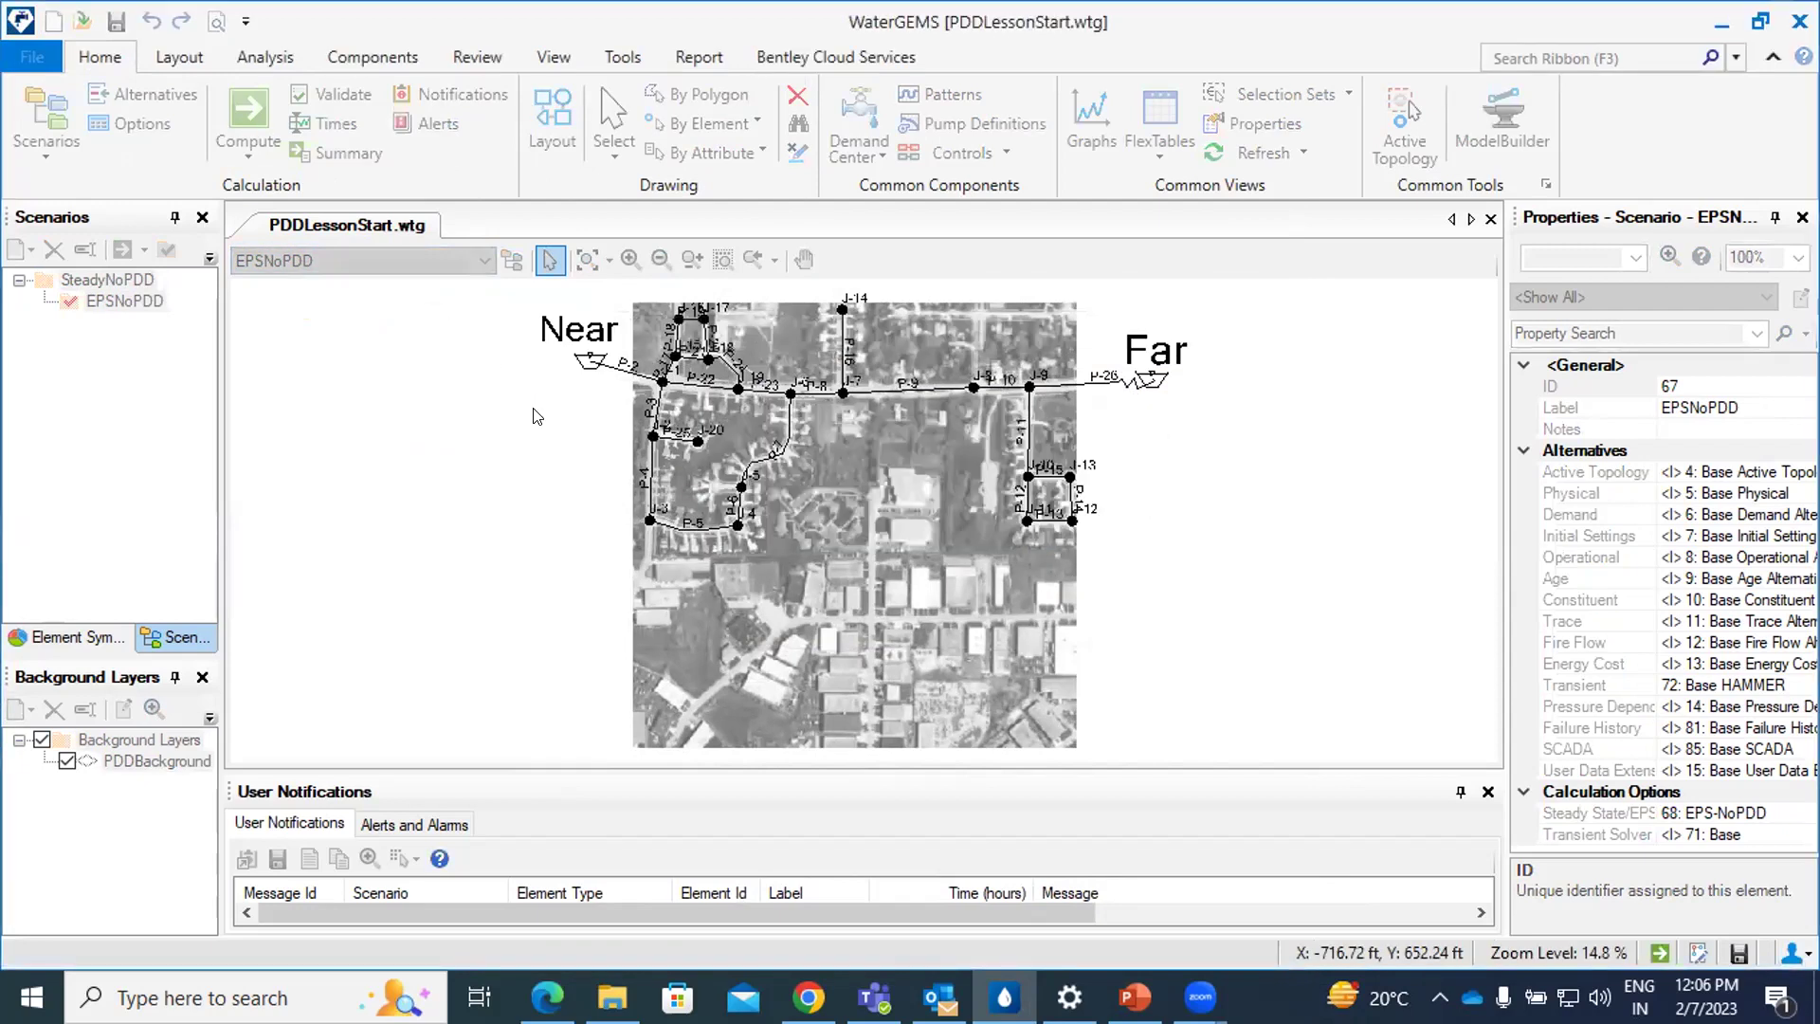
{"action": "scroll", "coordinate": [912, 582], "scroll_direction": "down", "scroll_amount": 5}
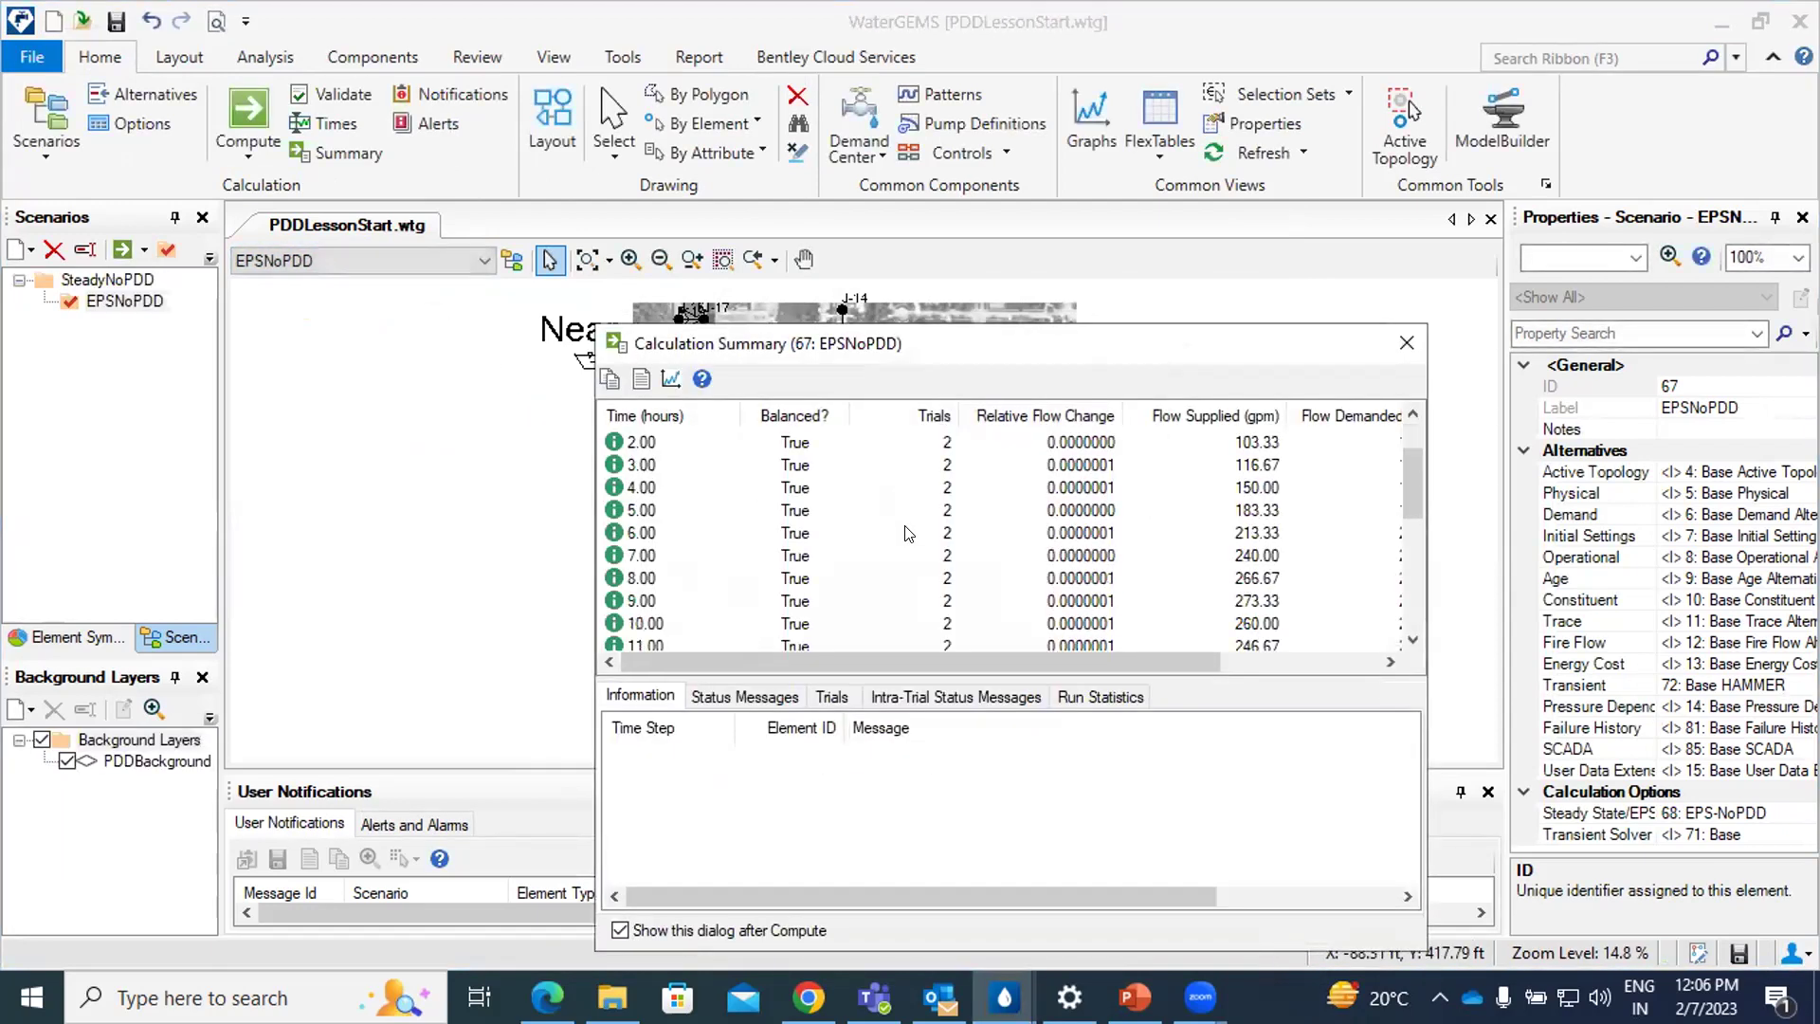
{"action": "scroll", "coordinate": [975, 631], "scroll_direction": "up", "scroll_amount": 5}
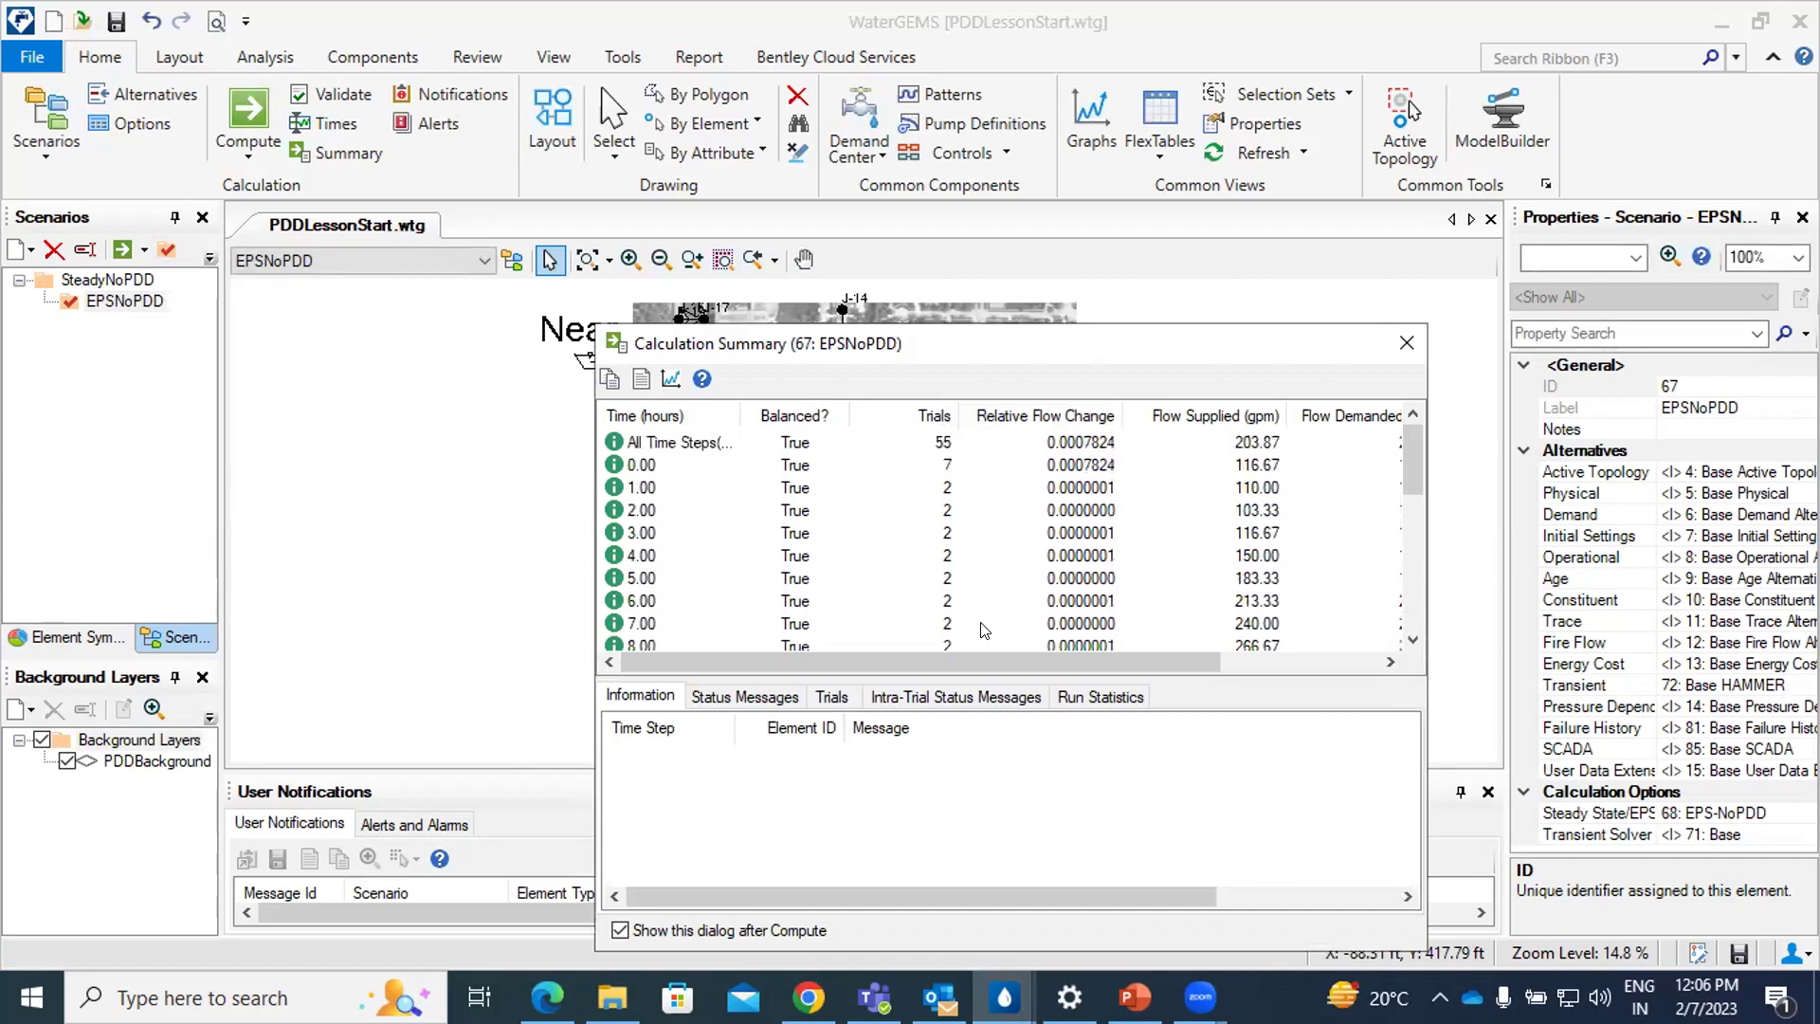
{"action": "left_click", "coordinate": [1407, 343]}
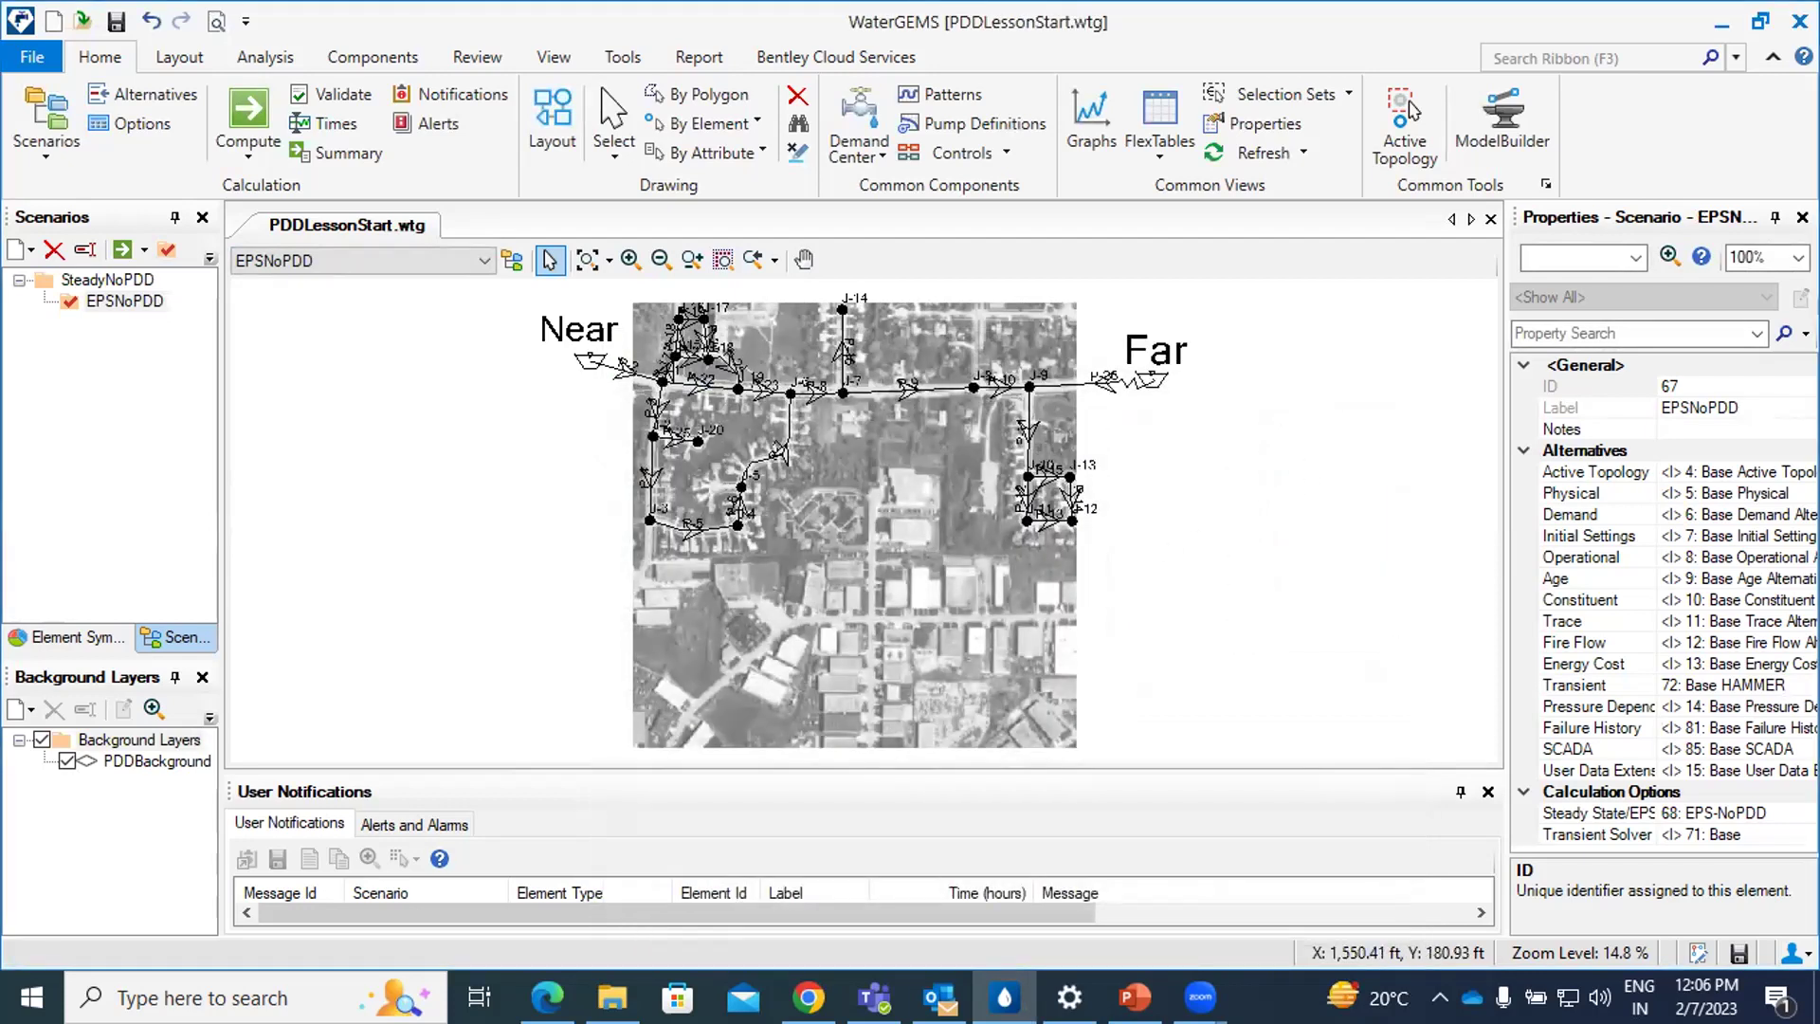
Graph only Flow (Out net) of the Near and Far reservoirs for the EPSNoPDD scenario, without Hydraulic Grade.
{"action": "left_click_drag", "start_coordinate": [509, 438], "coordinate": [523, 470]}
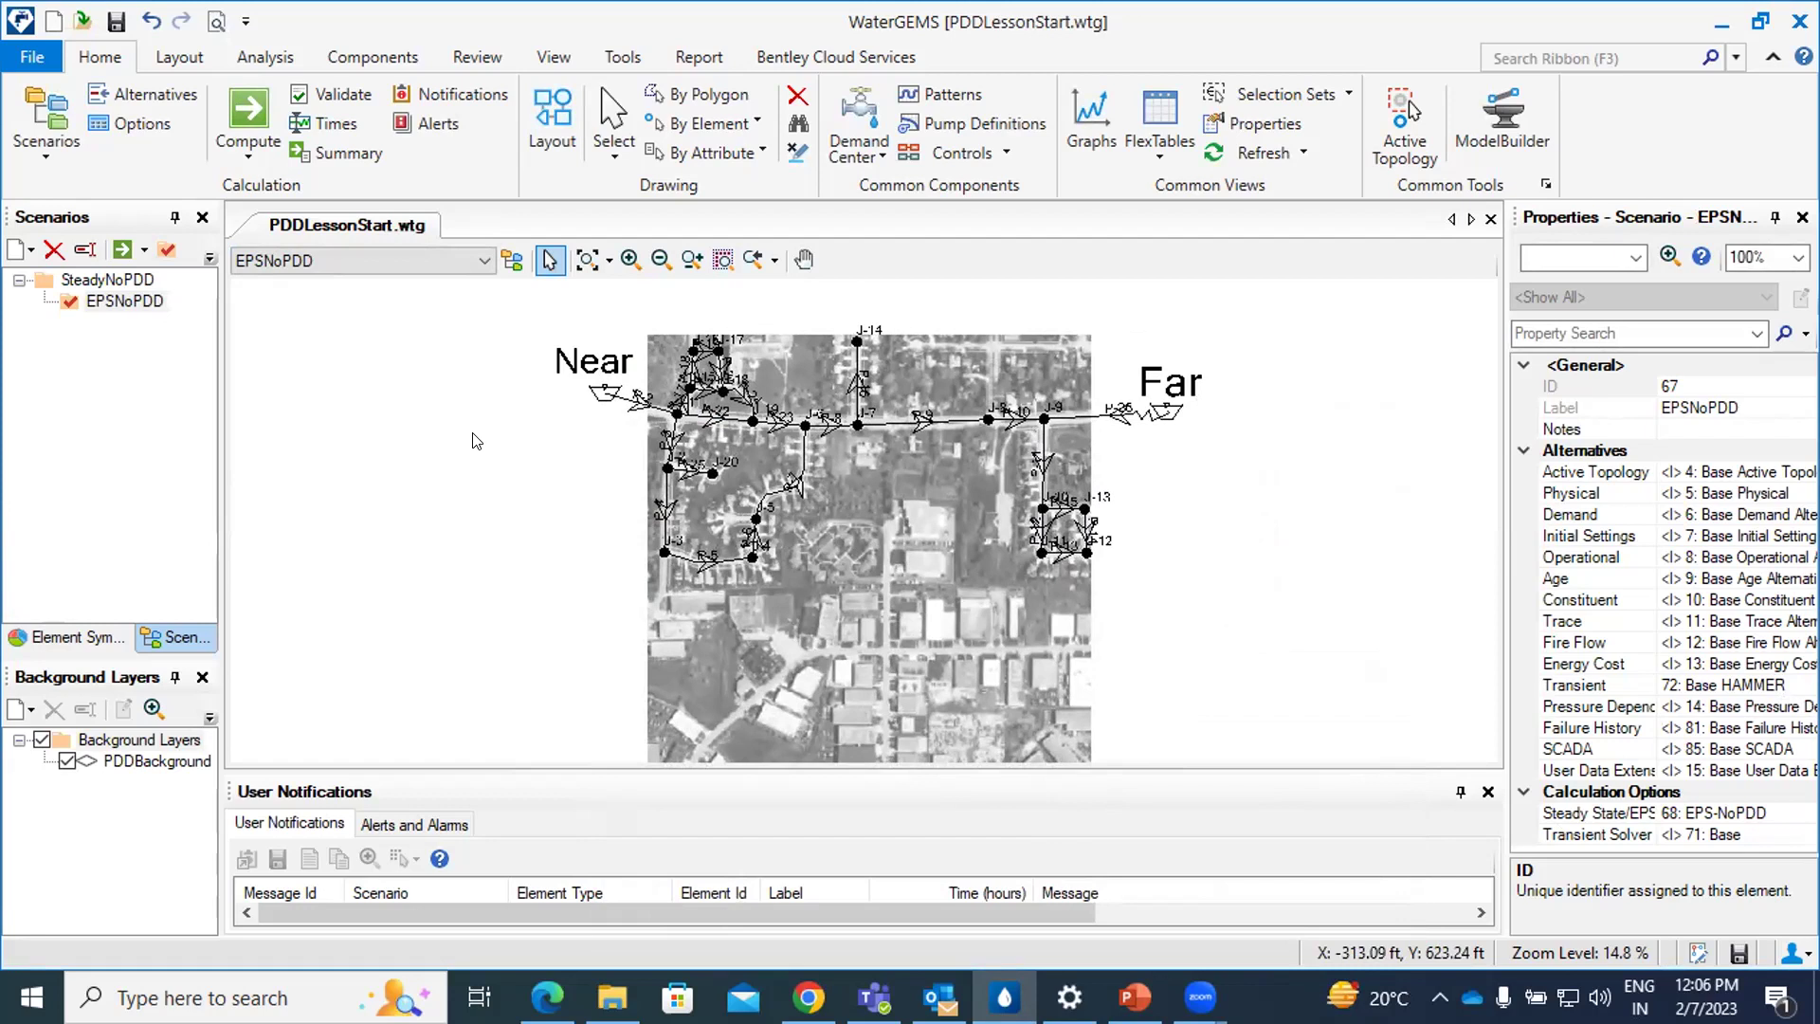
{"action": "left_click", "coordinate": [601, 394]}
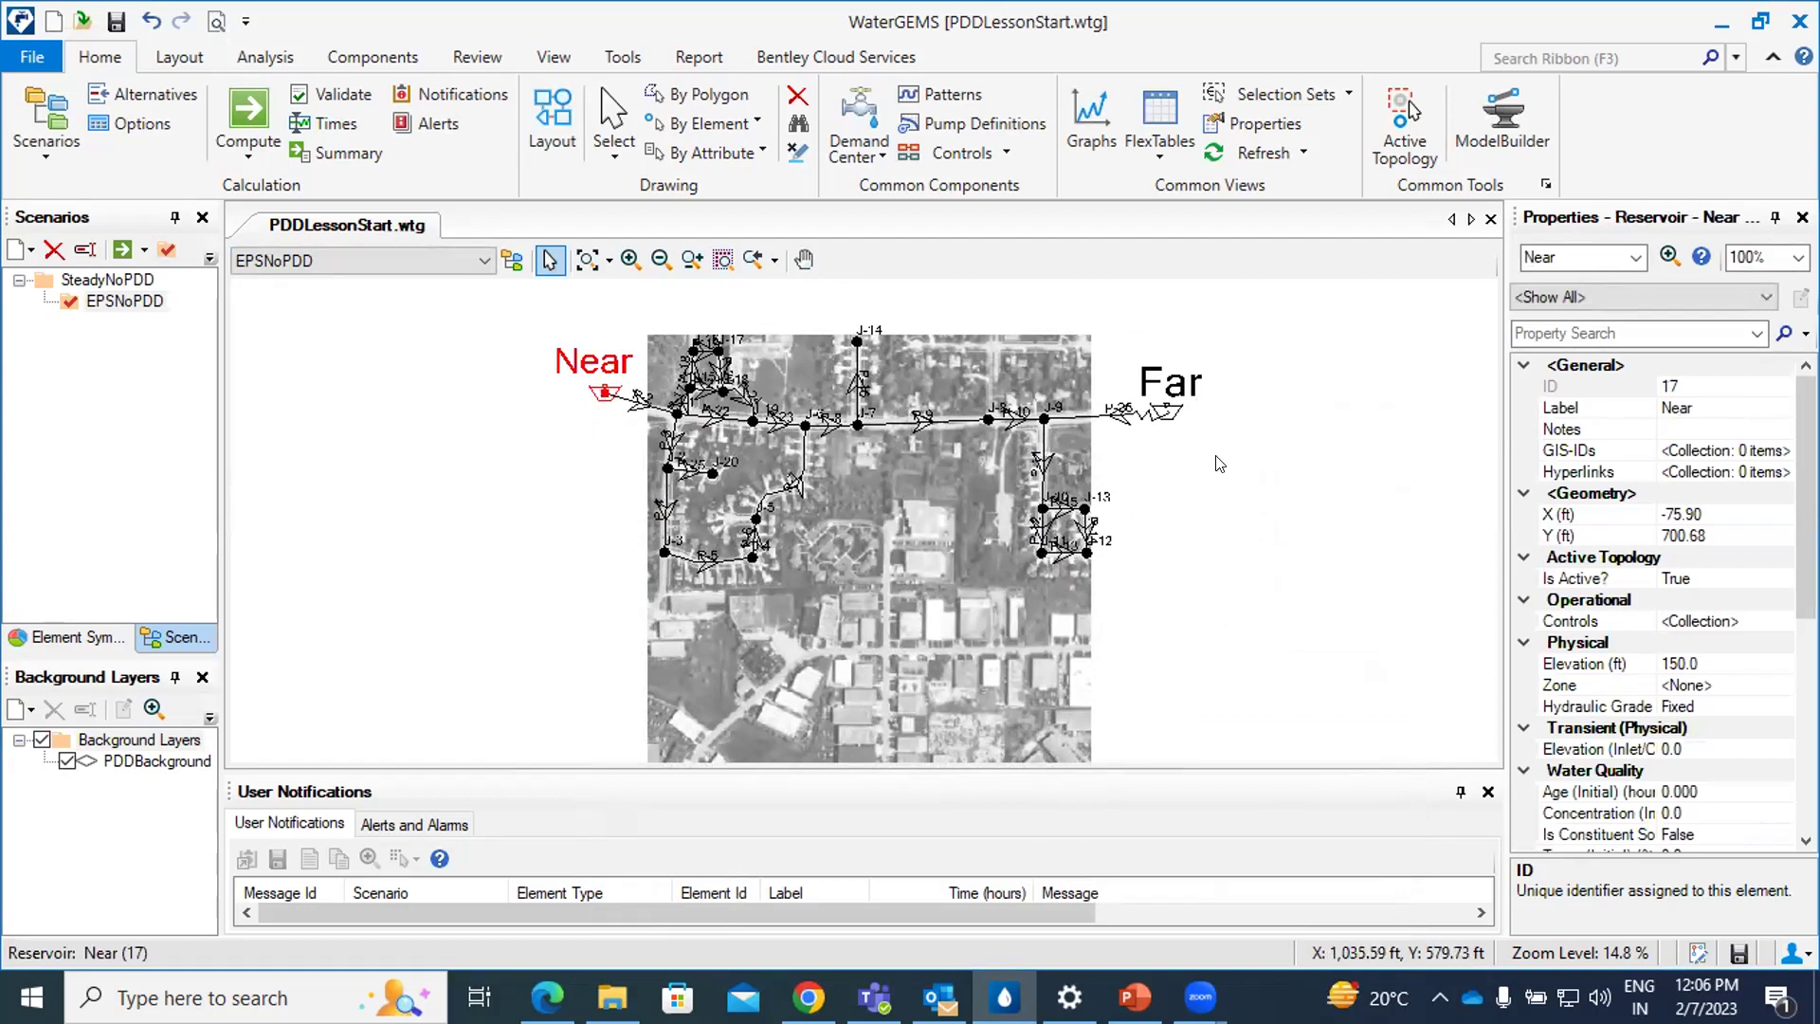
{"action": "left_click", "coordinate": [1164, 416], "text": "ctrl"}
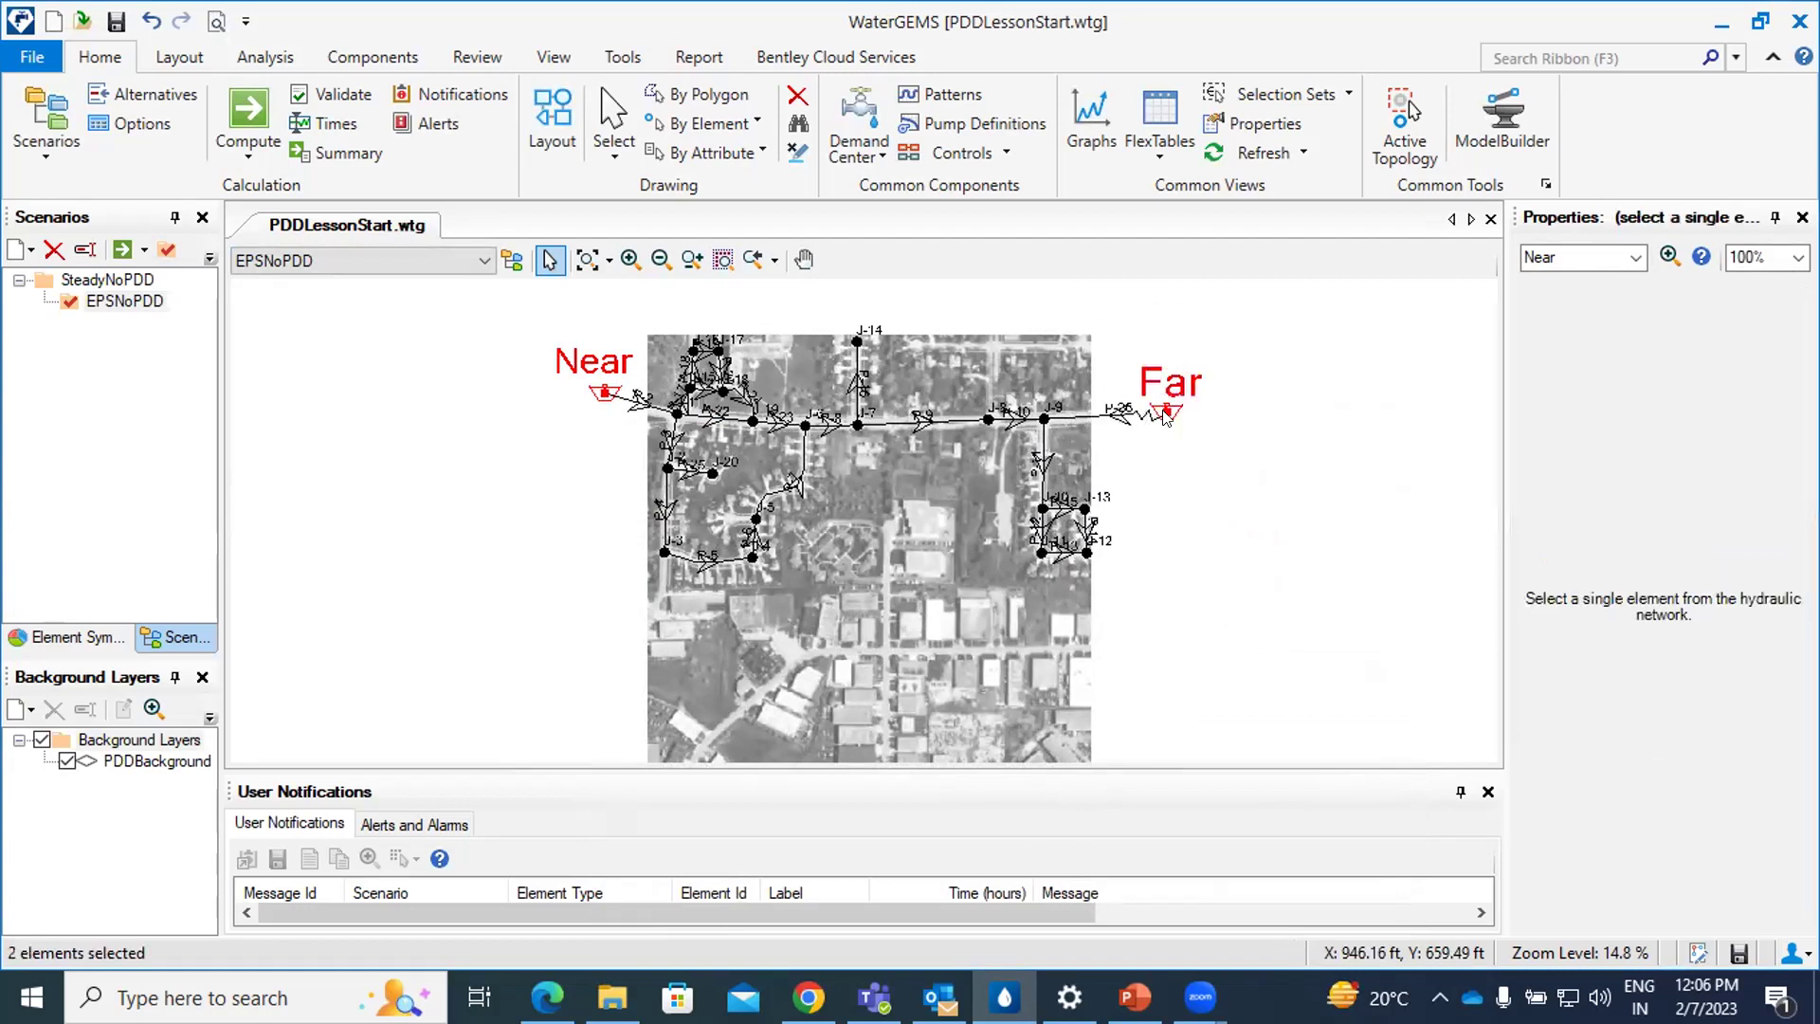
{"action": "right_click", "coordinate": [1201, 531]}
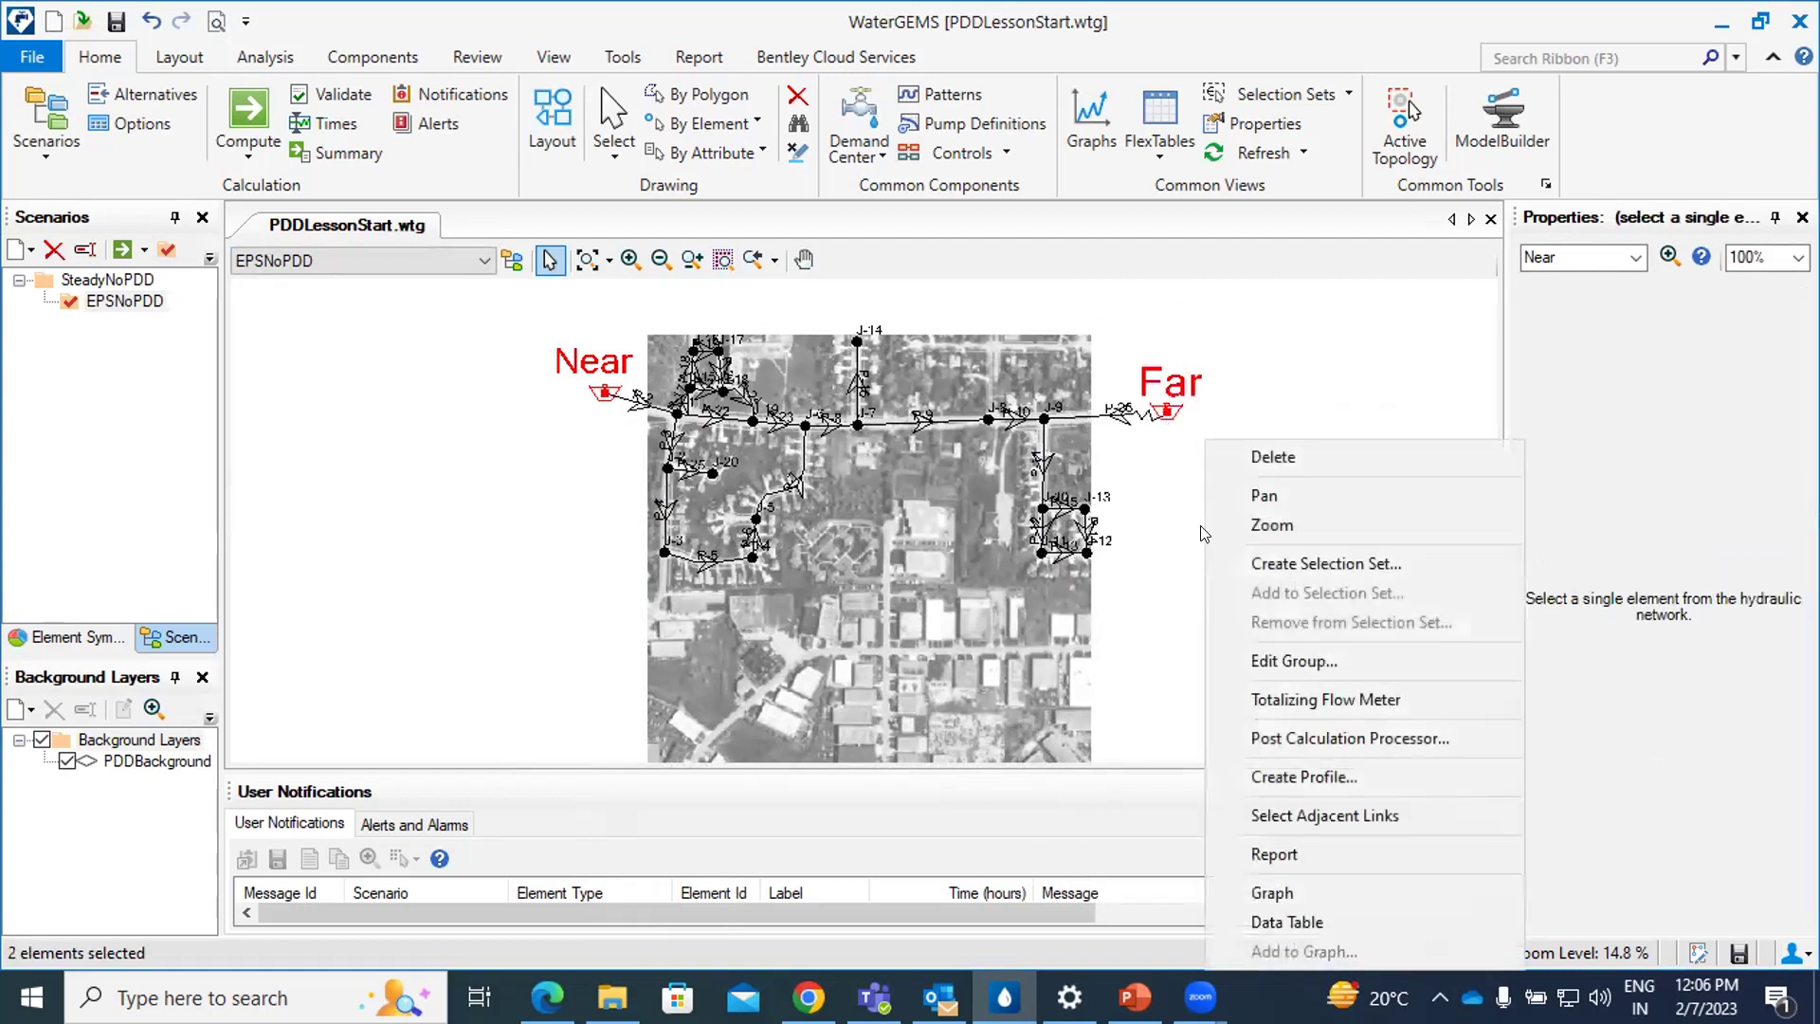
{"action": "left_click", "coordinate": [1293, 891]}
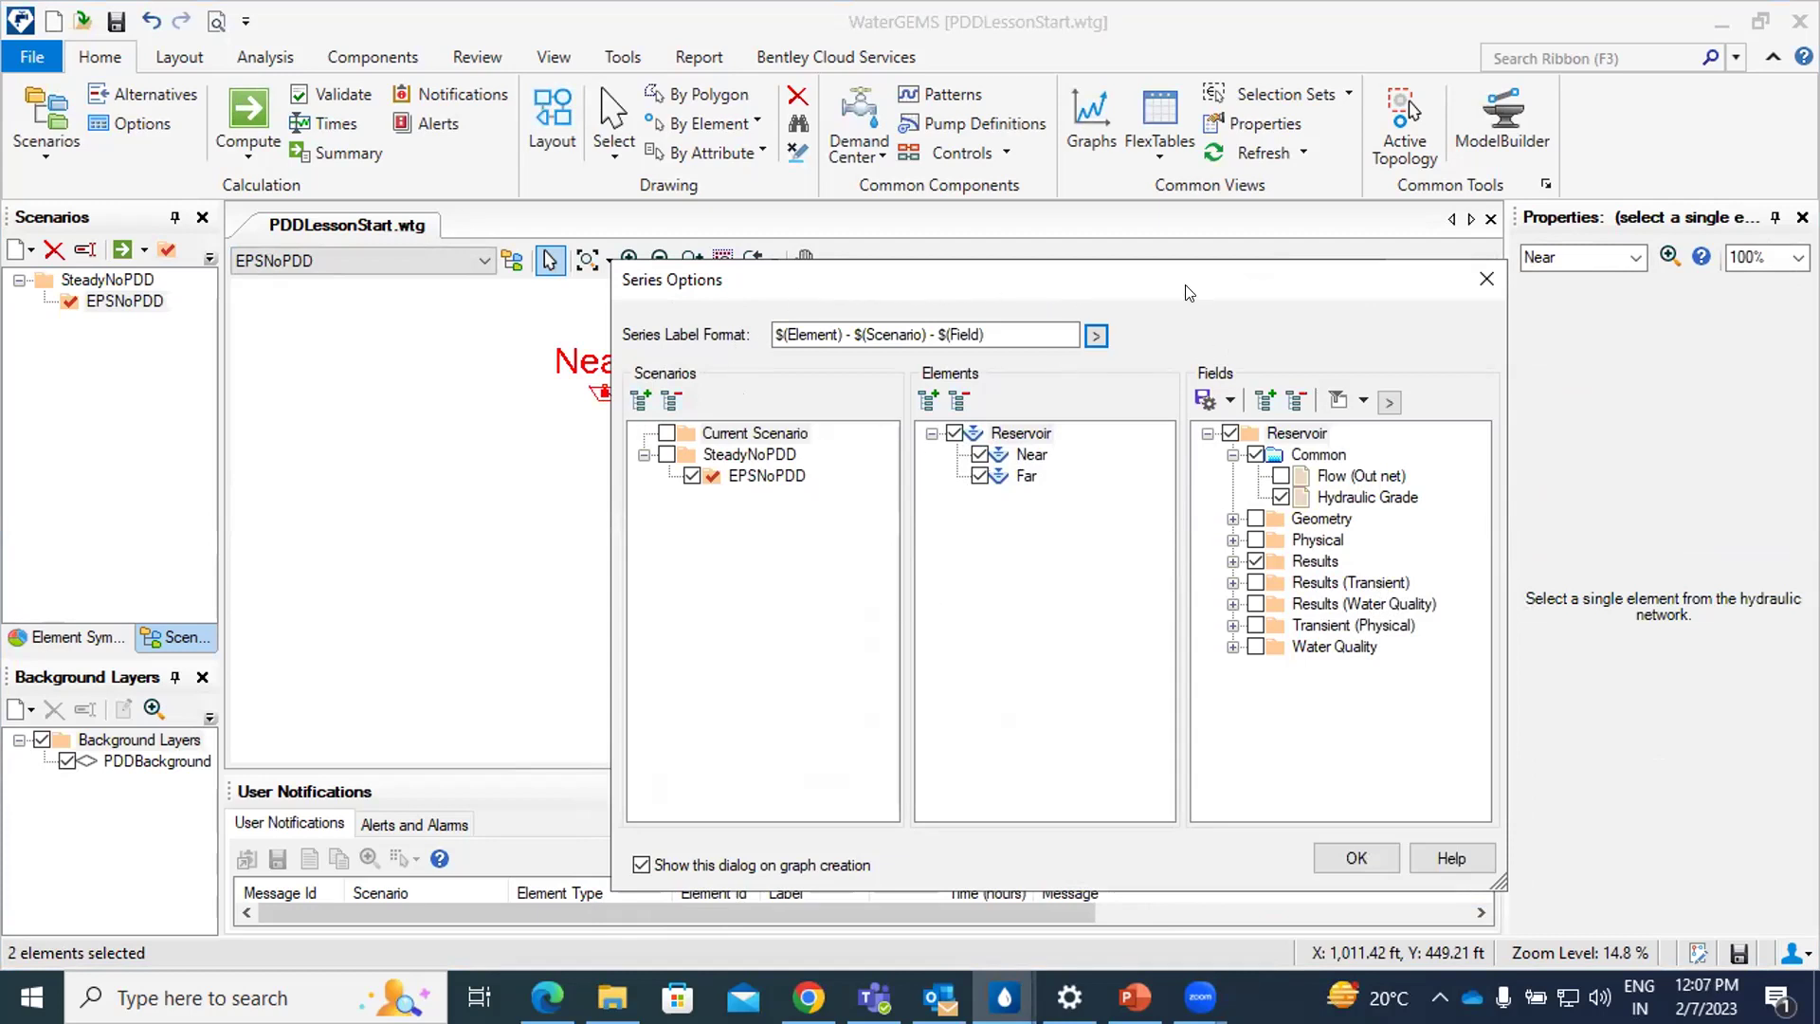
{"action": "left_click_drag", "start_coordinate": [1187, 290], "coordinate": [1147, 274]}
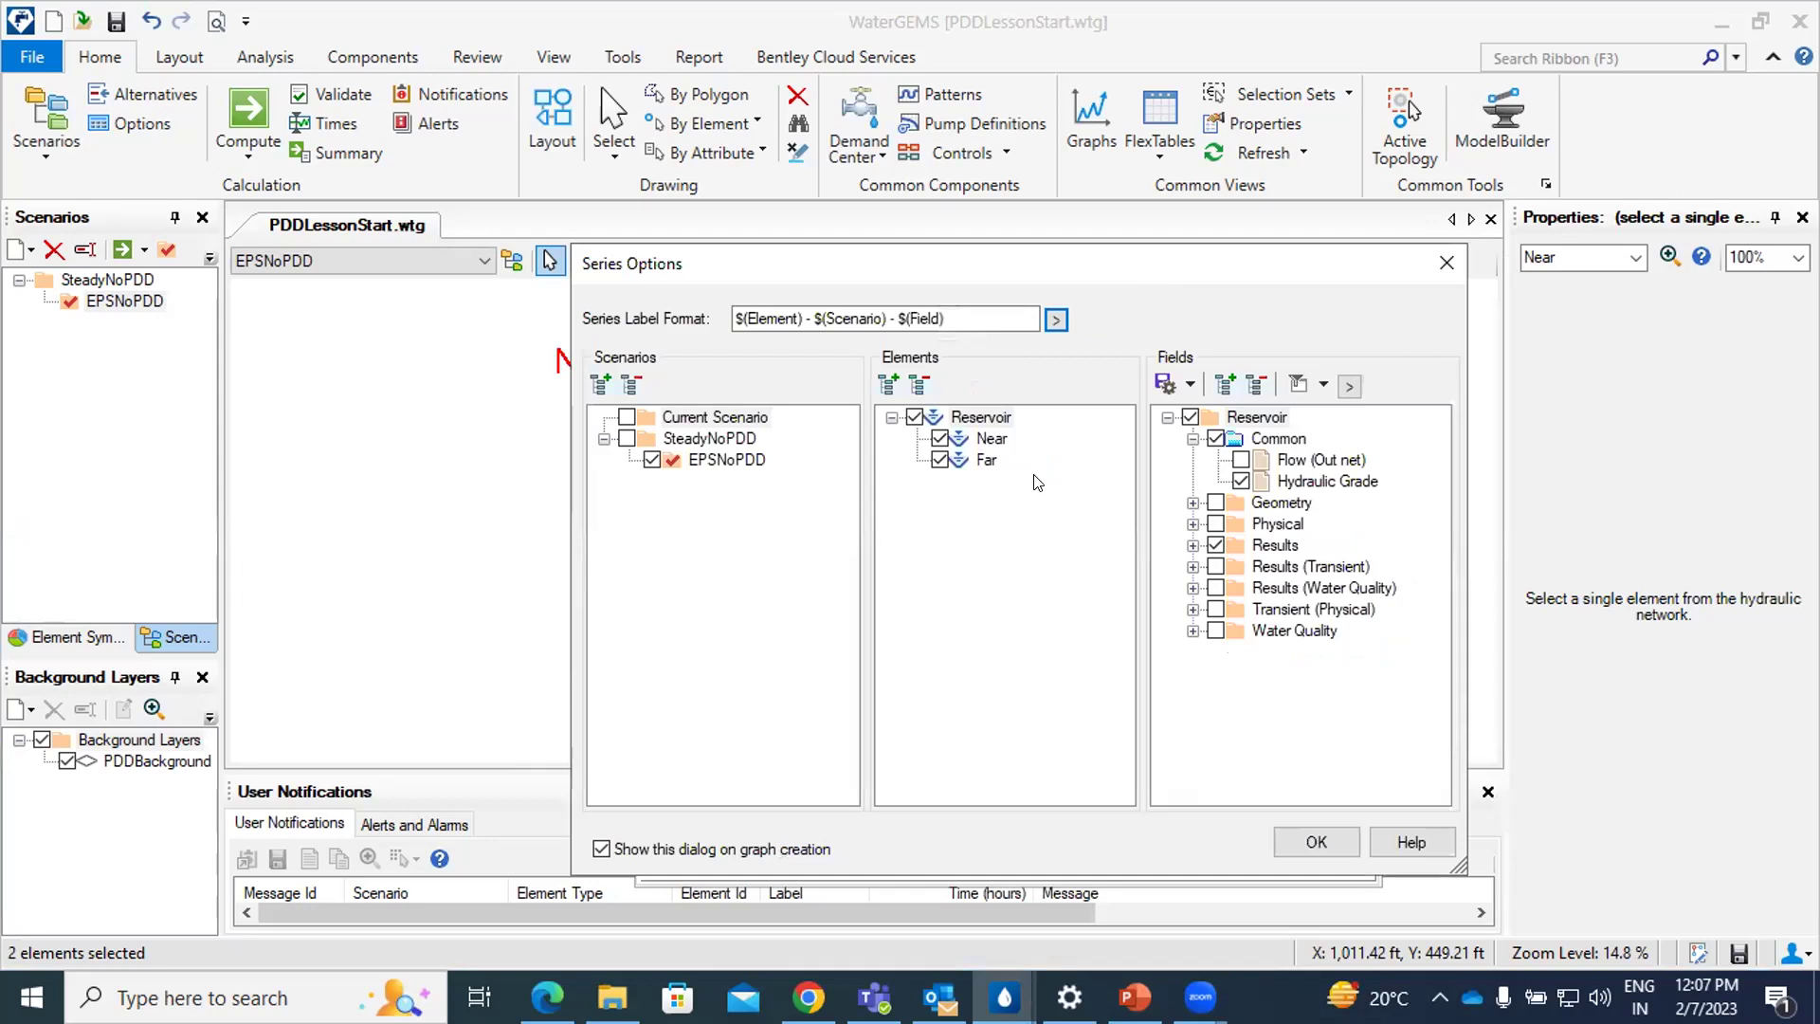
{"action": "left_click", "coordinate": [1241, 481]}
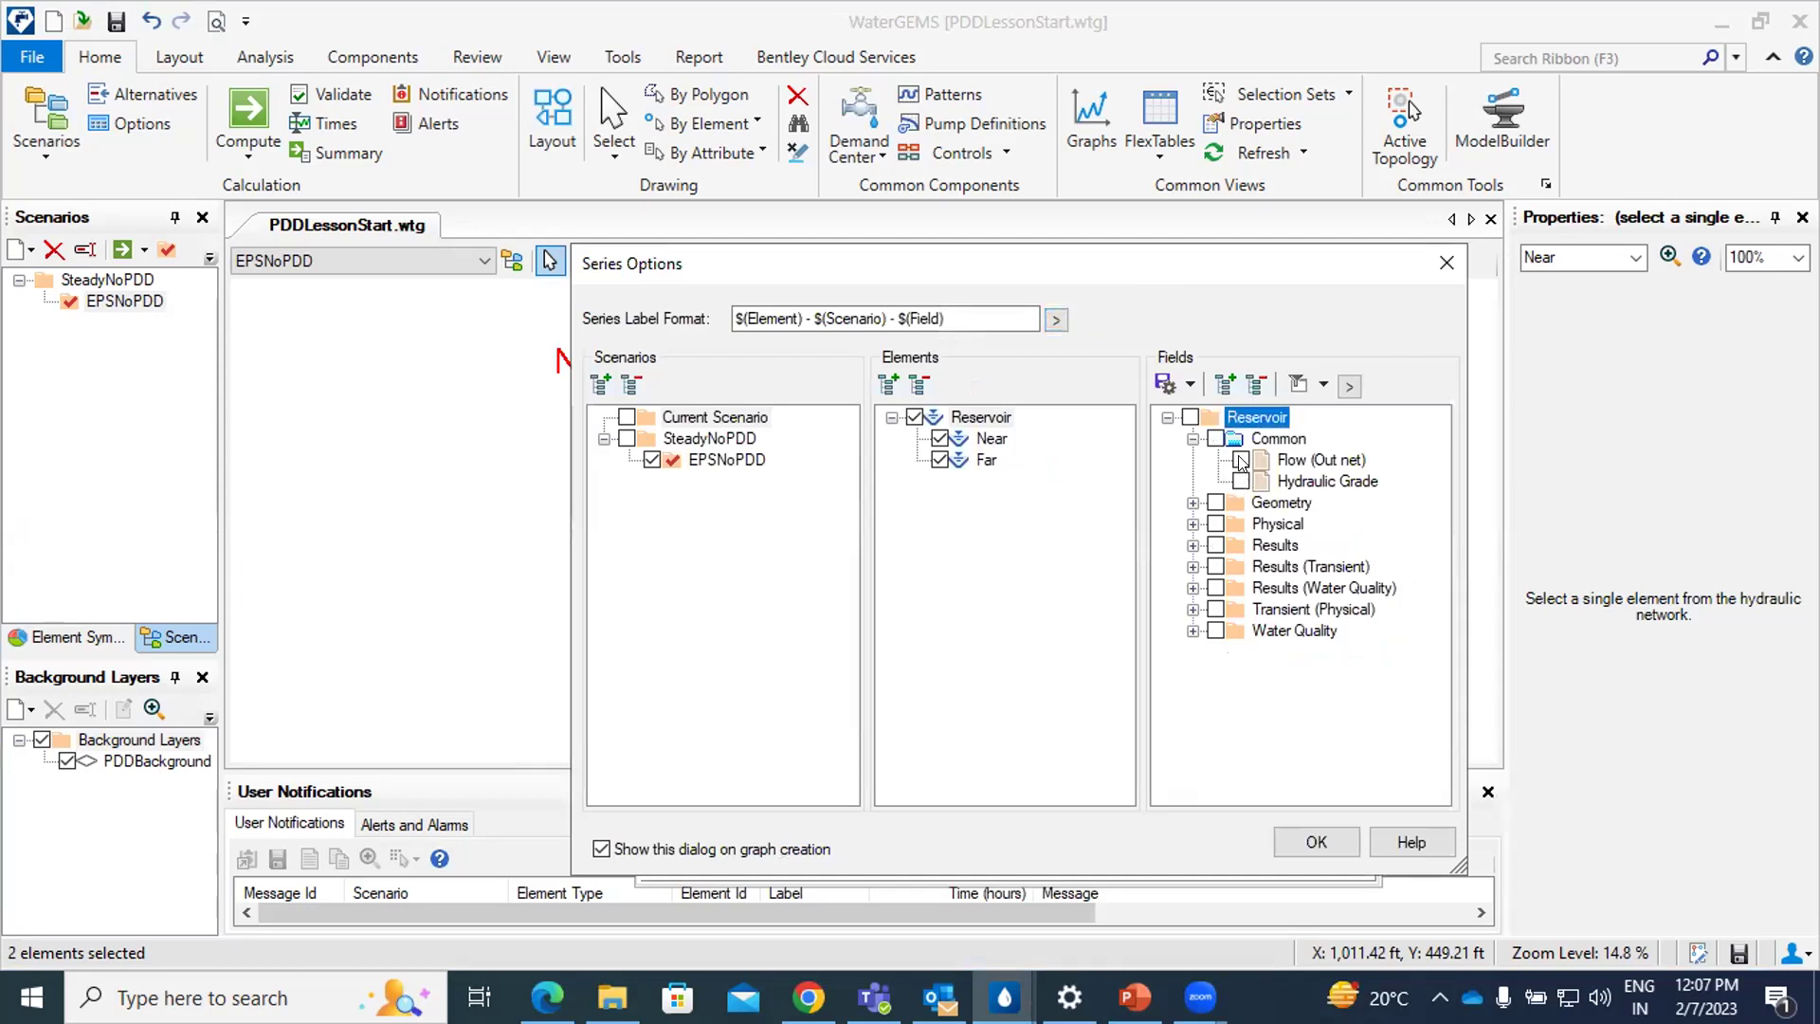
{"action": "left_click", "coordinate": [1241, 461]}
{"action": "left_click", "coordinate": [1315, 842]}
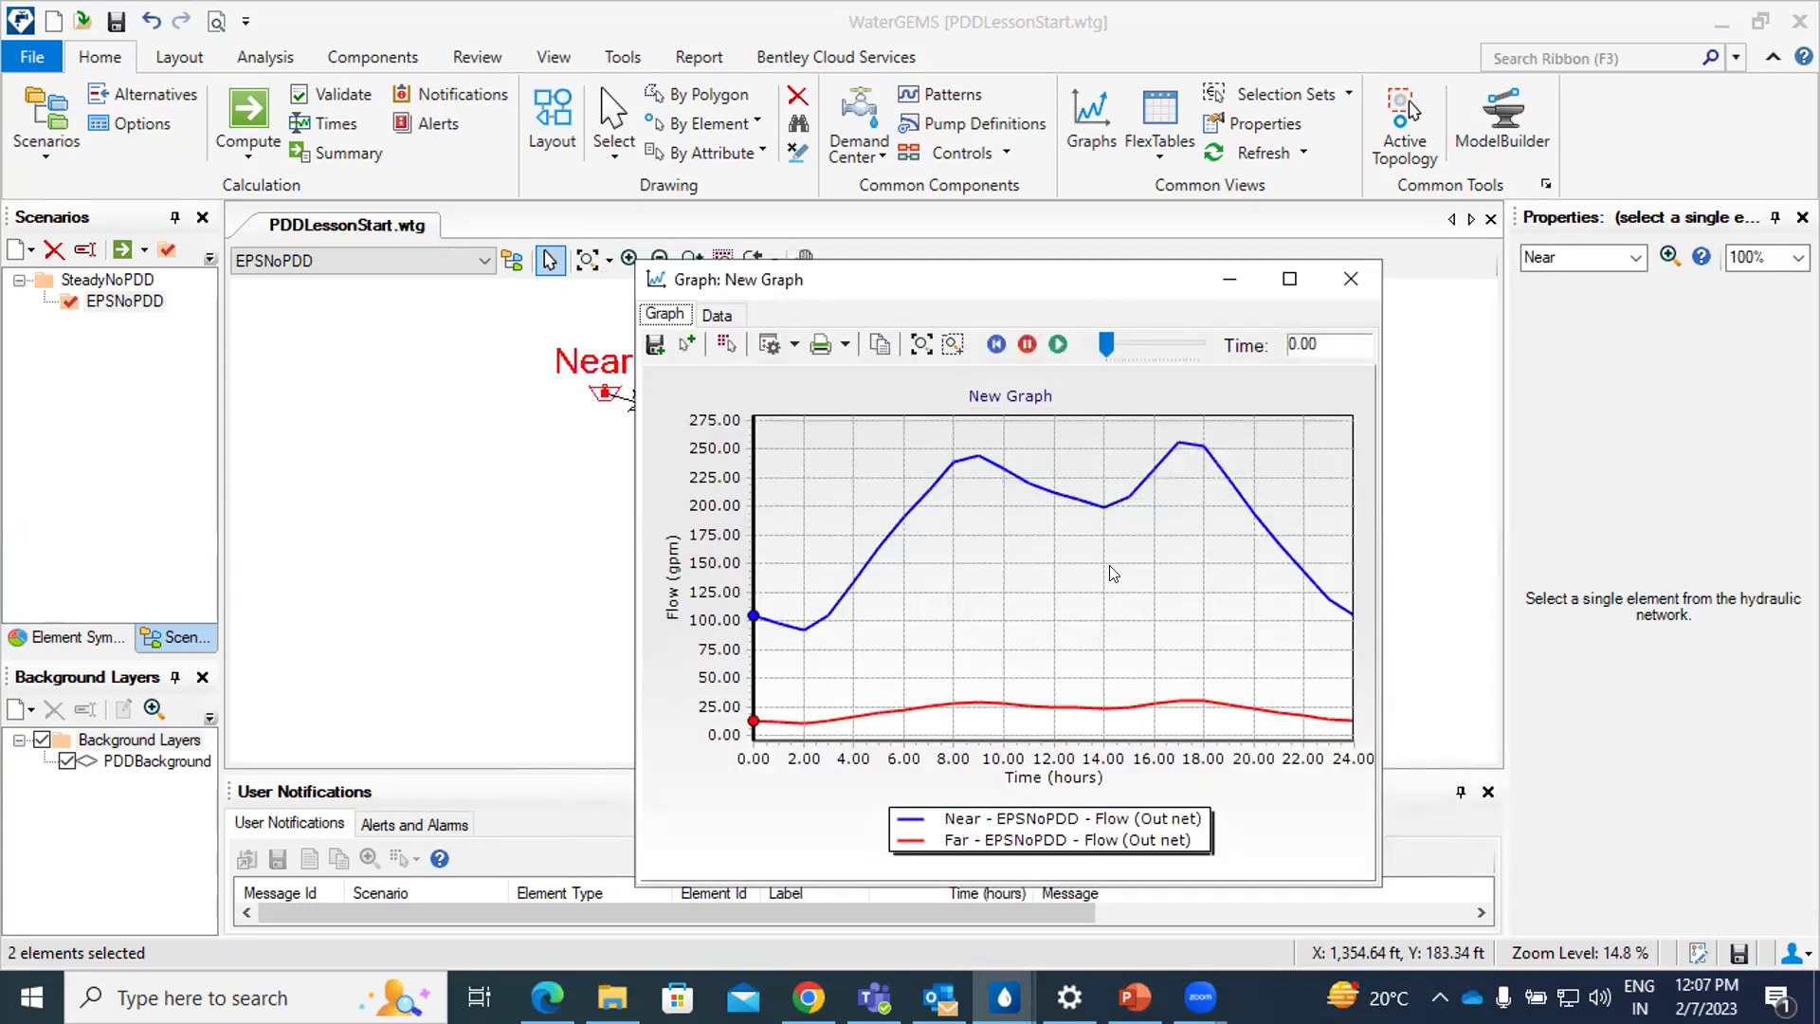
Save the reservoir flow graph under the name Source Flow and close it.
{"action": "left_click_drag", "start_coordinate": [941, 282], "coordinate": [885, 248]}
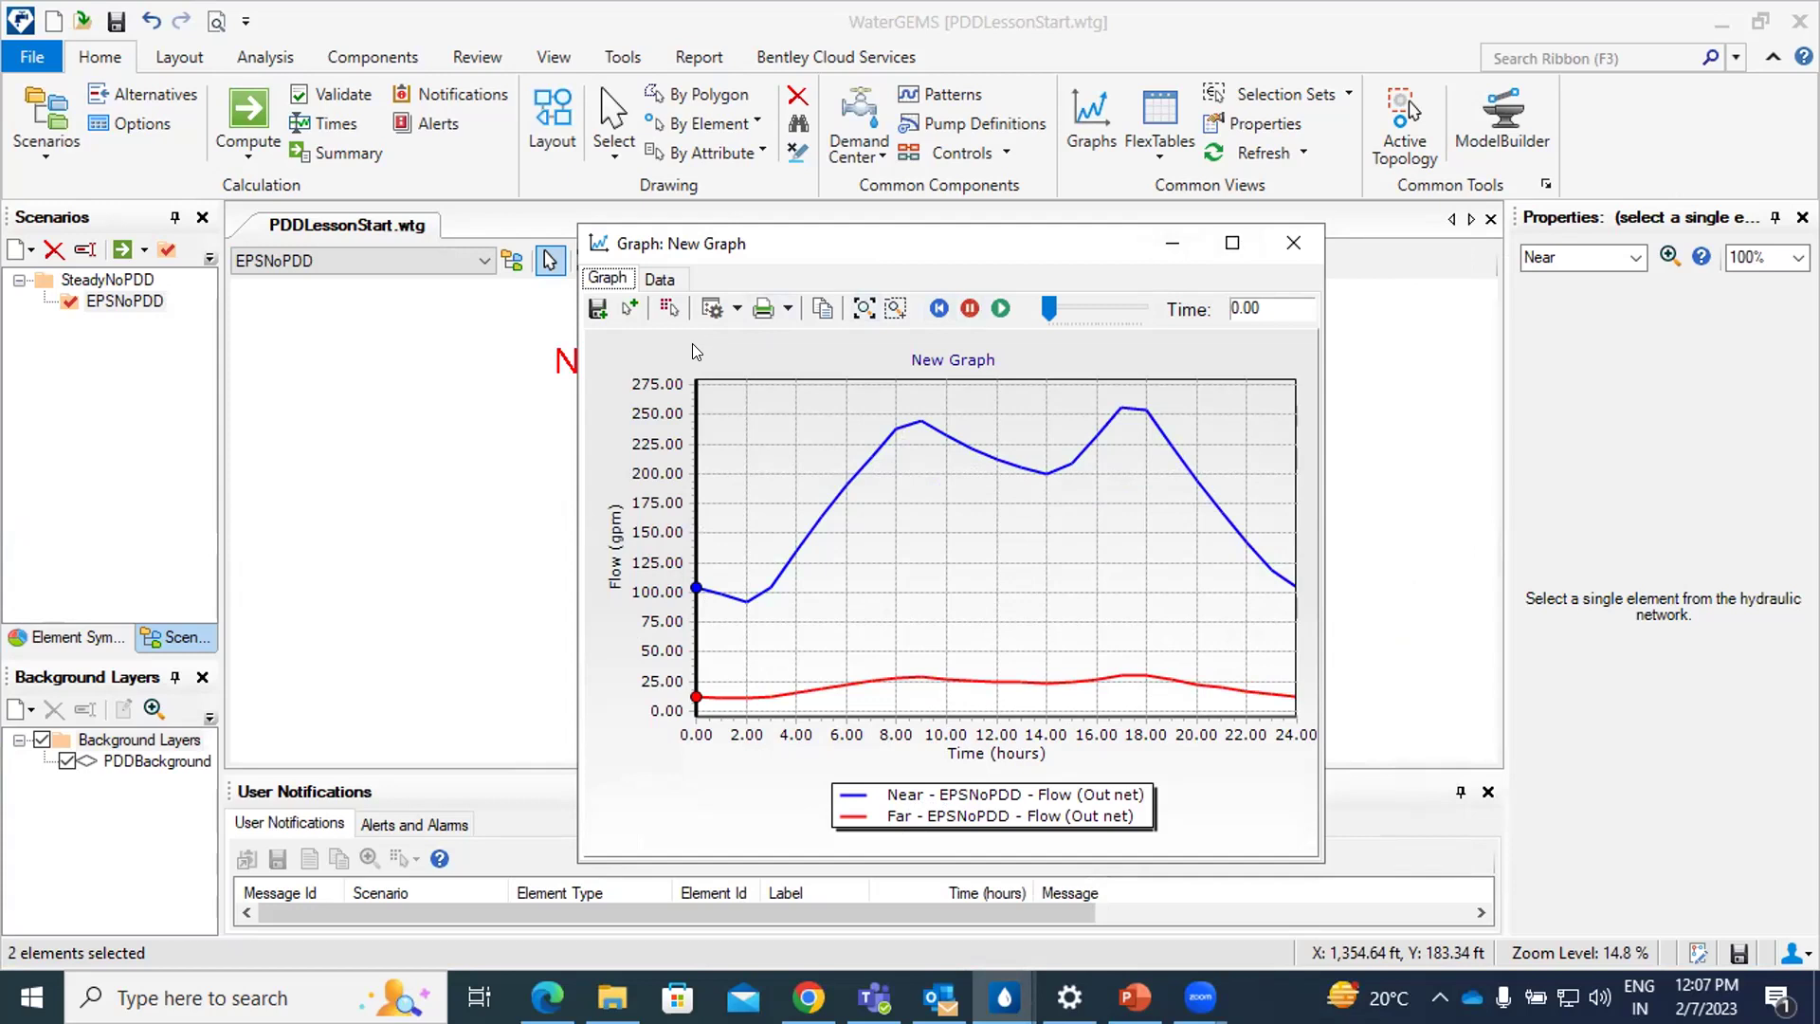
{"action": "left_click", "coordinate": [598, 309]}
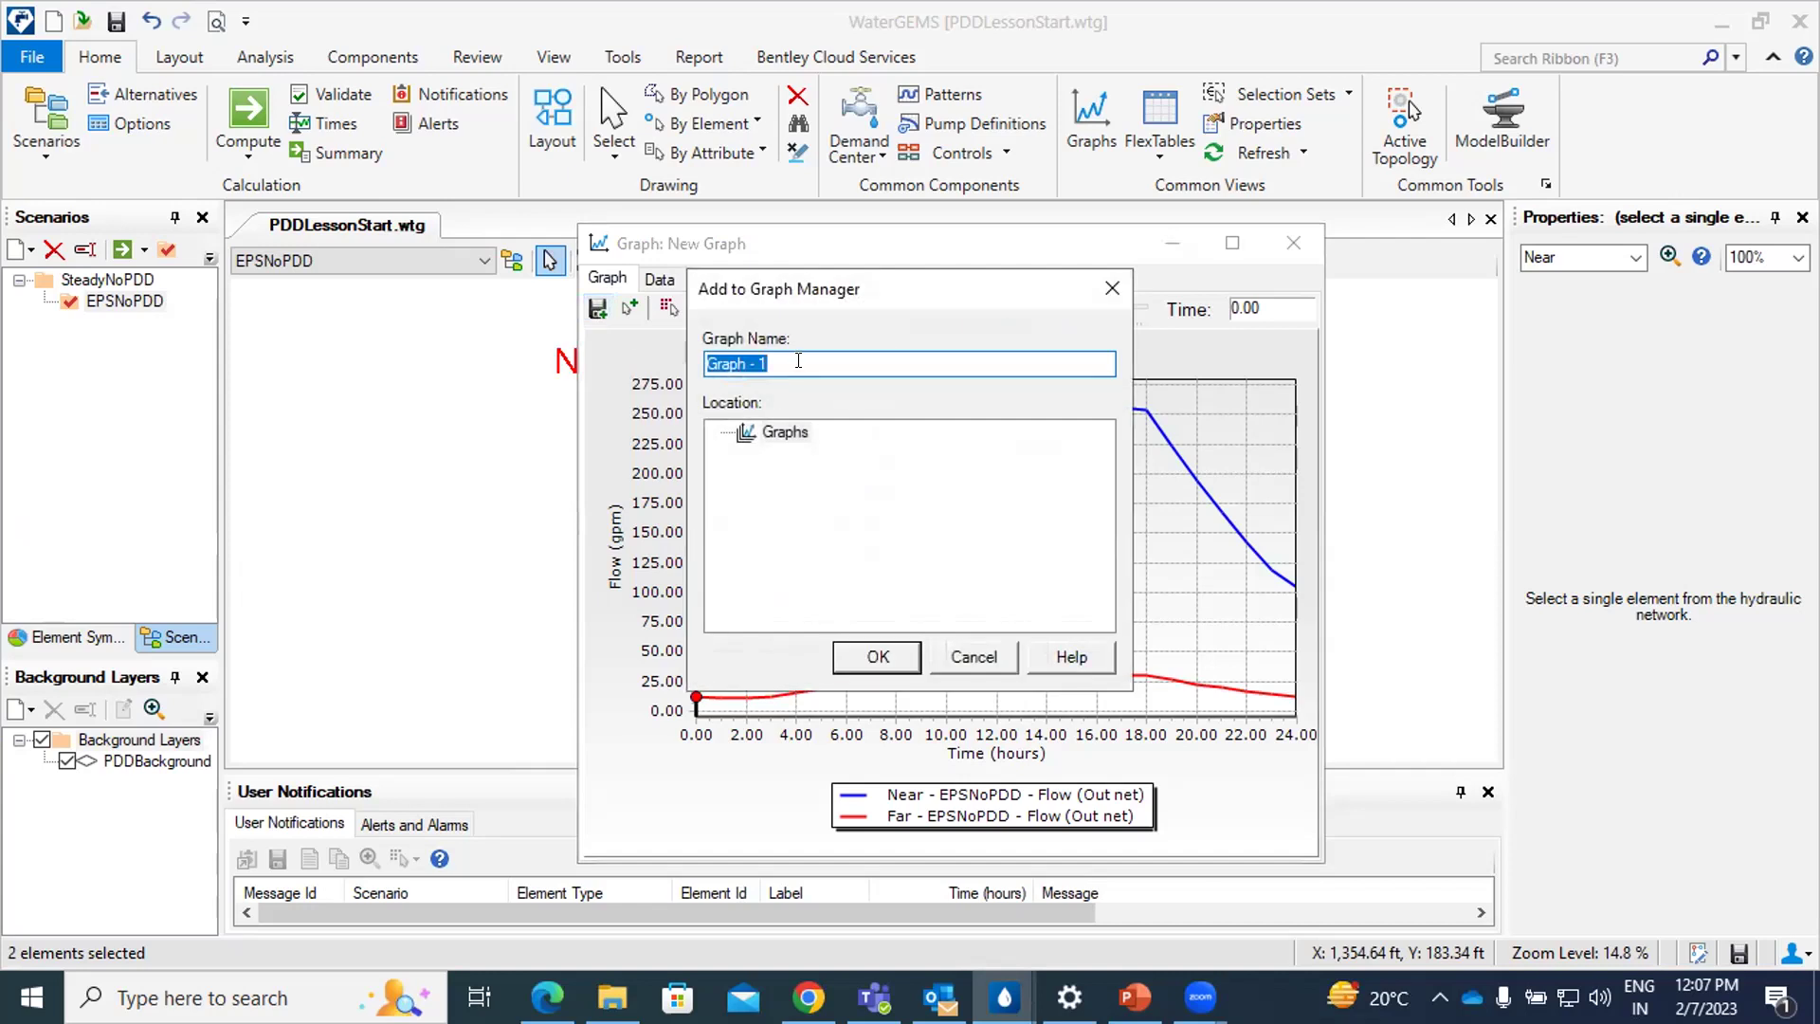
{"action": "type", "text": "Source Flow"}
{"action": "left_click", "coordinate": [862, 654]}
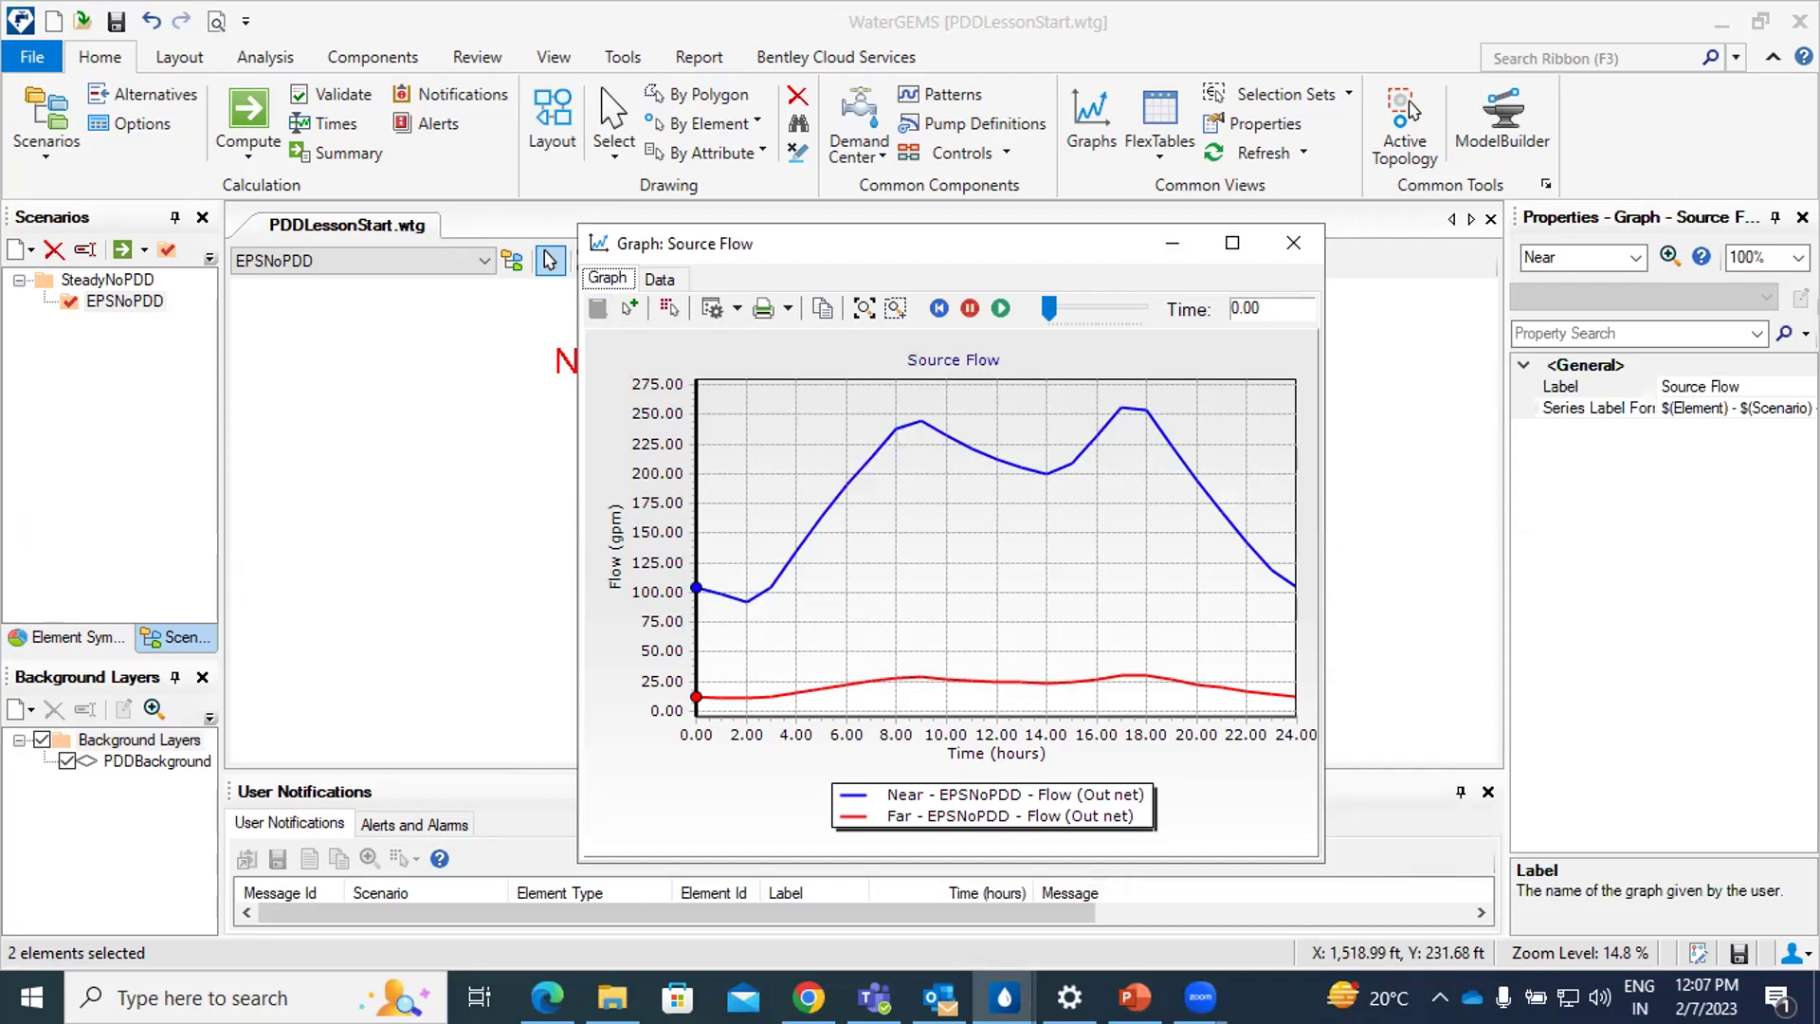
{"action": "left_click", "coordinate": [1289, 243]}
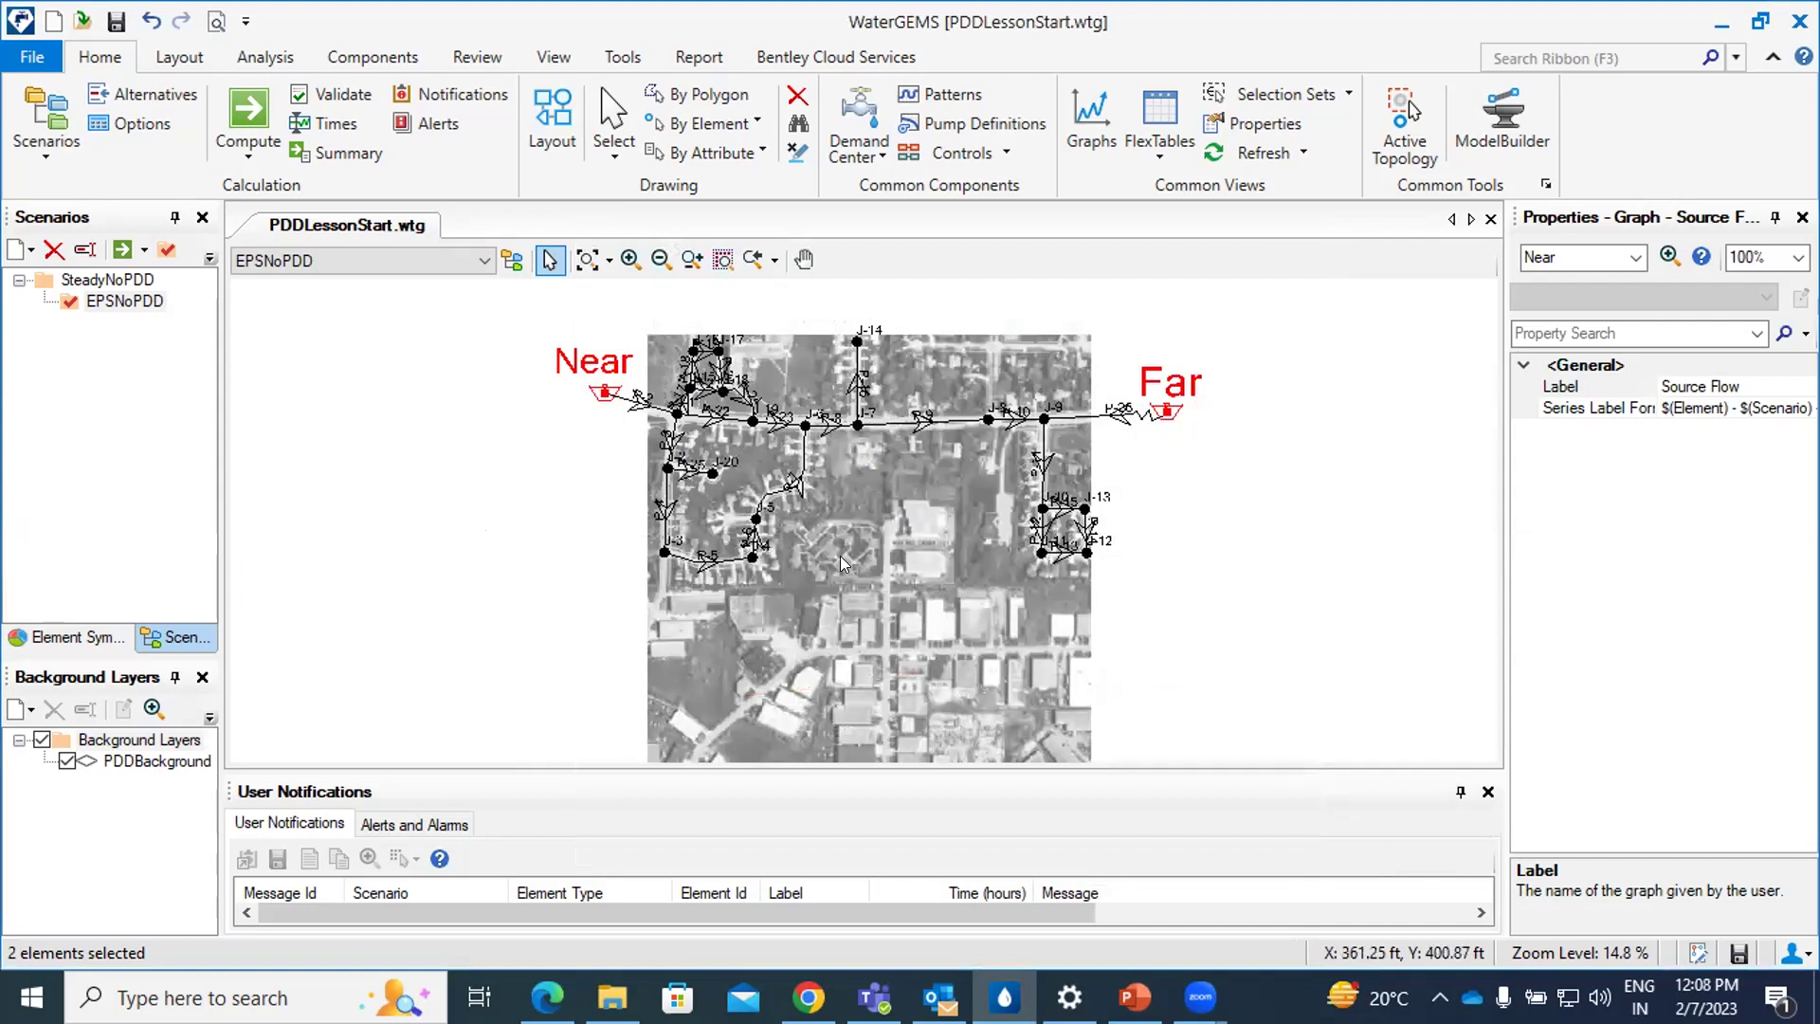
Hide the background layers so that only the pipe network is drawn.
{"action": "left_click", "coordinate": [42, 740]}
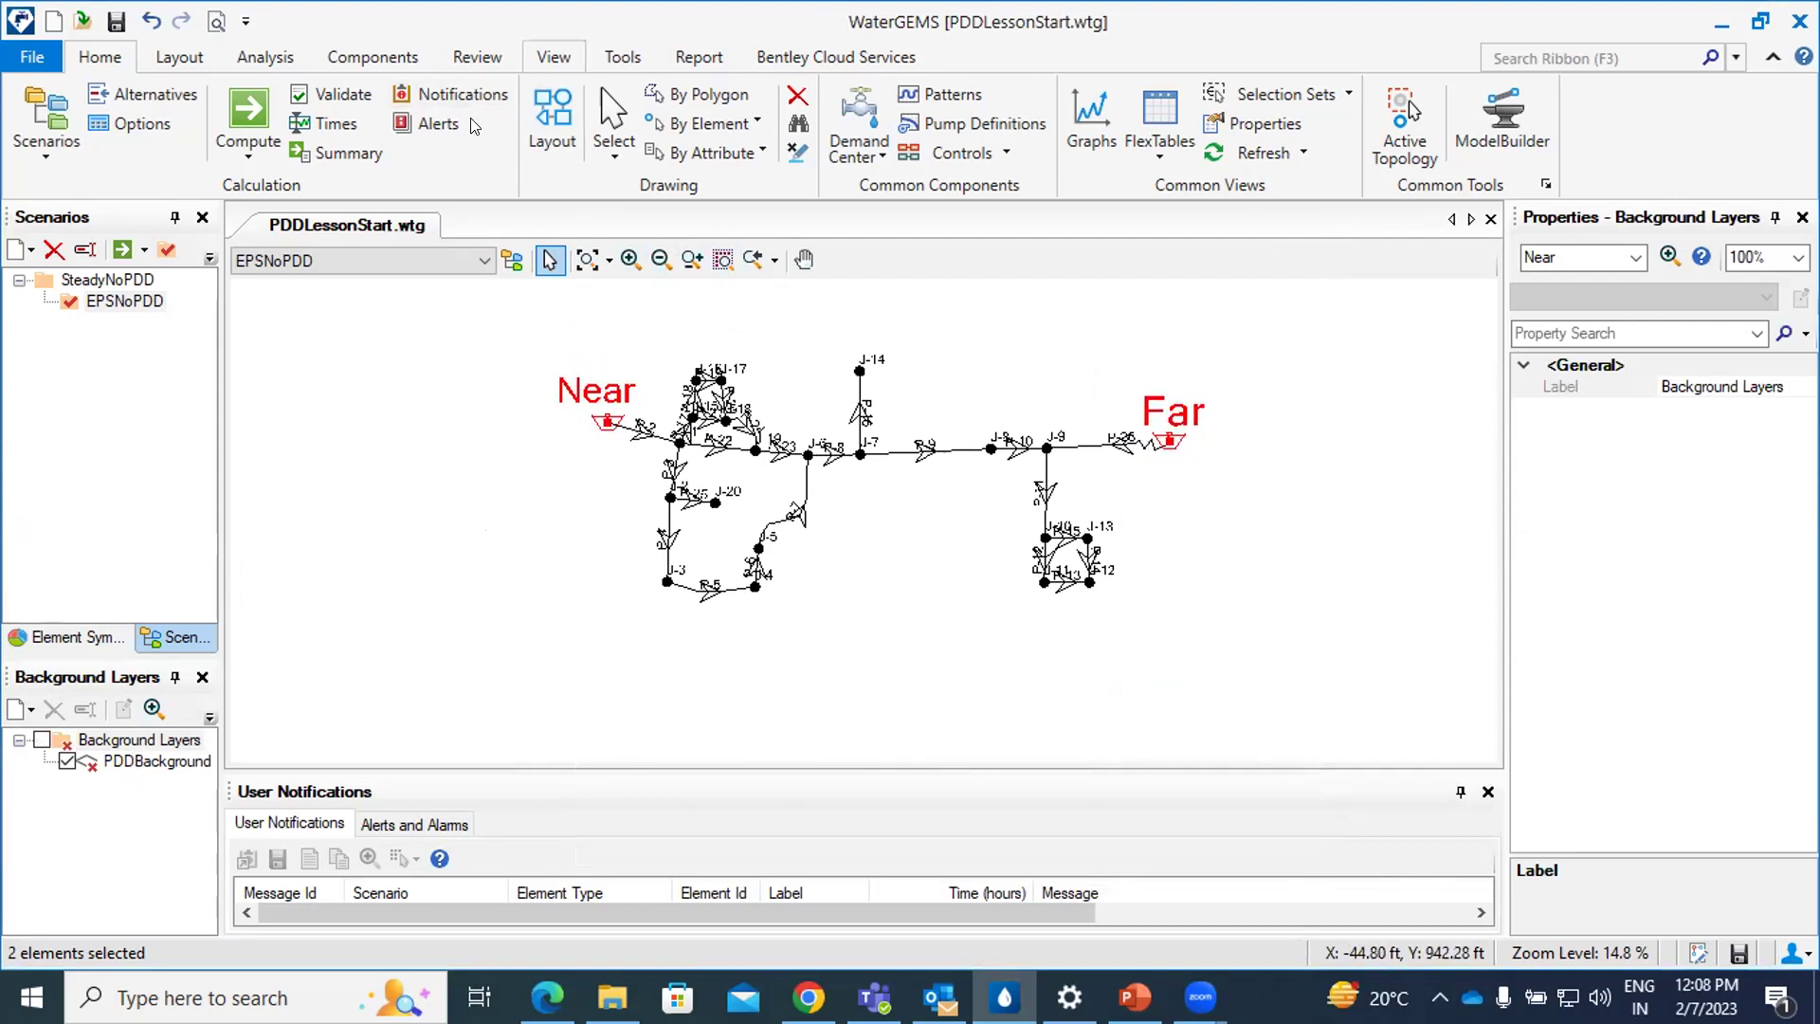
{"action": "left_click", "coordinate": [554, 56]}
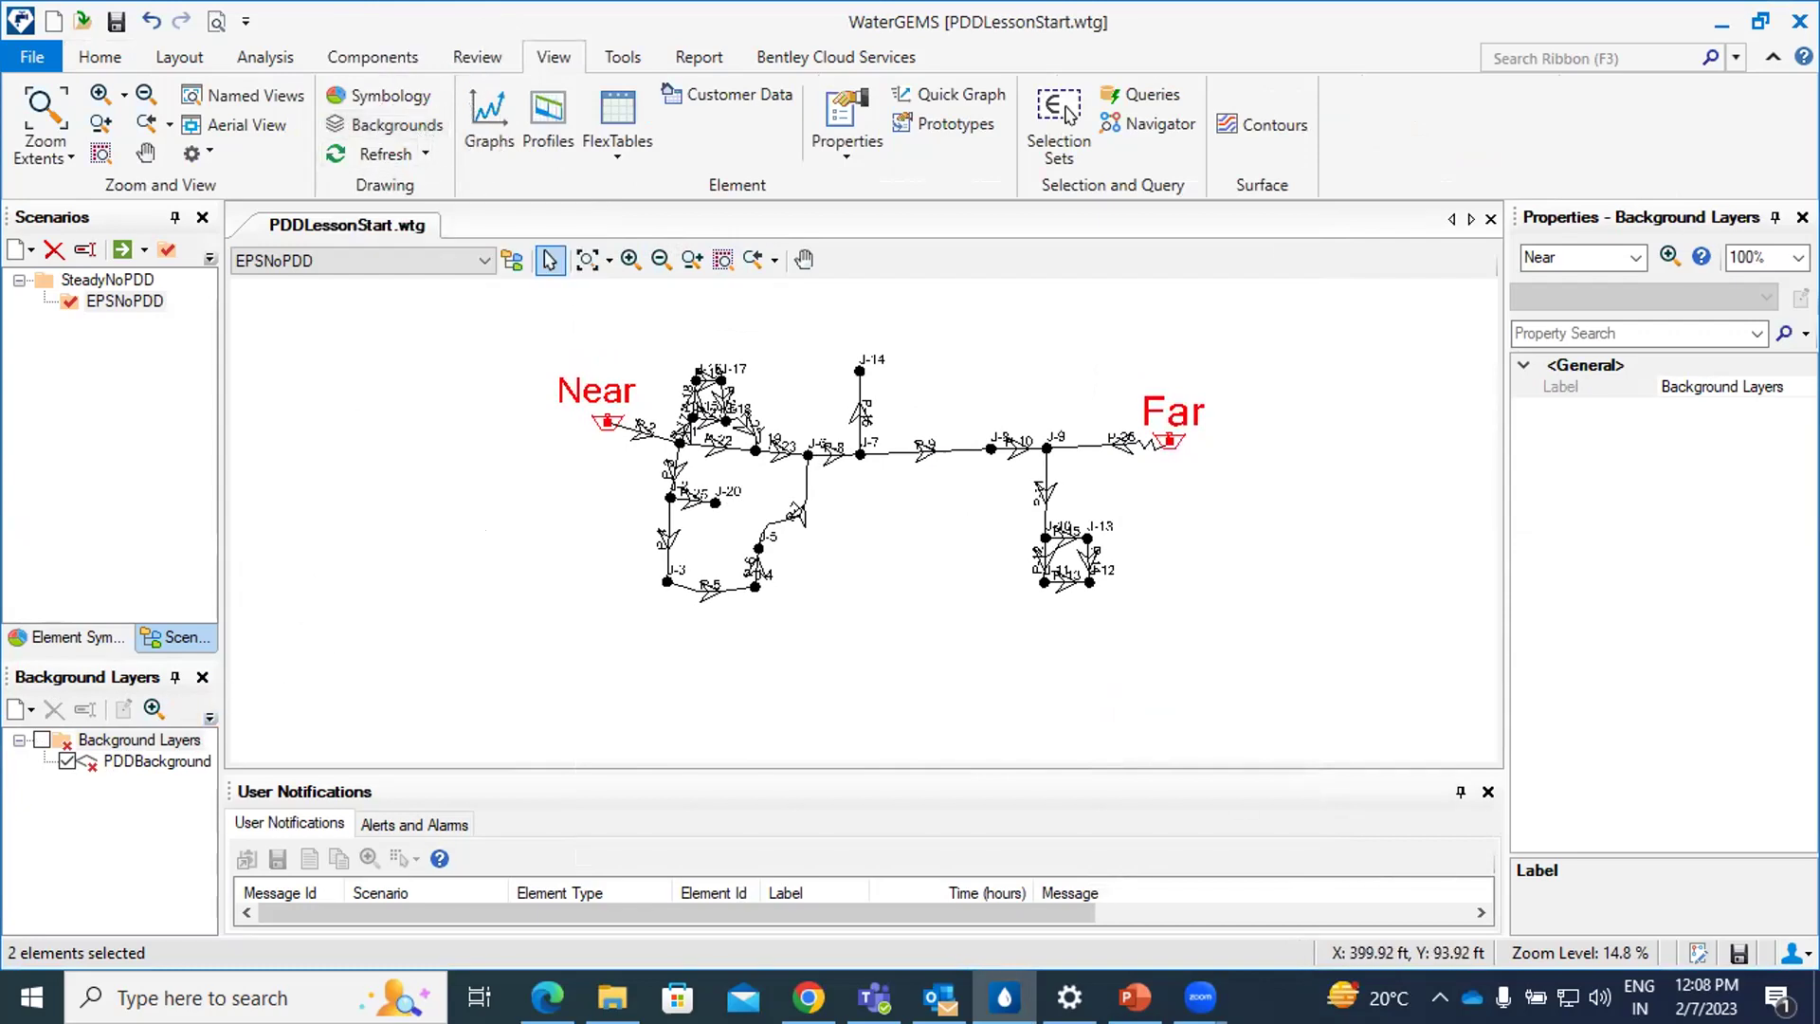
{"action": "mouse_move", "coordinate": [986, 630]}
{"action": "left_mouse_down"}
{"action": "mouse_move", "coordinate": [1008, 654]}
{"action": "mouse_move", "coordinate": [1005, 634]}
{"action": "left_mouse_up"}
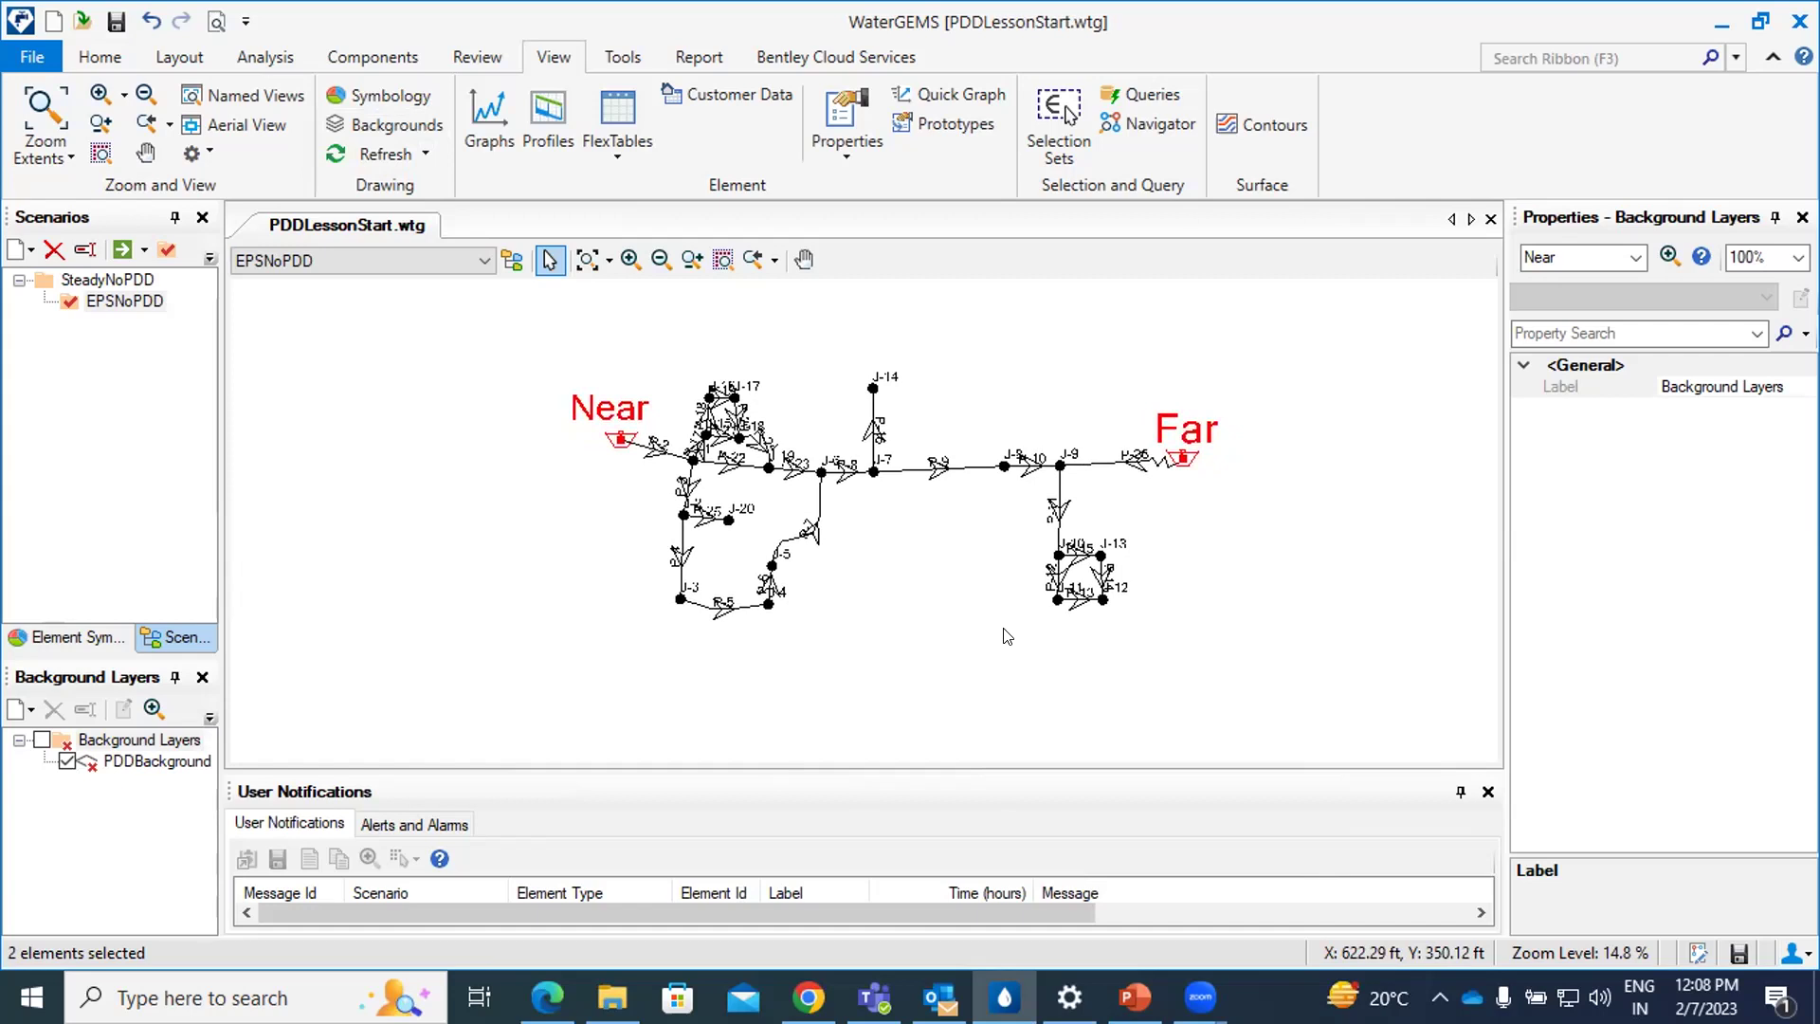
Create a new pressure dependent demand function named Power Func.
{"action": "key", "text": "ctrl"}
{"action": "key", "text": "ctrl"}
{"action": "left_click", "coordinate": [359, 55]}
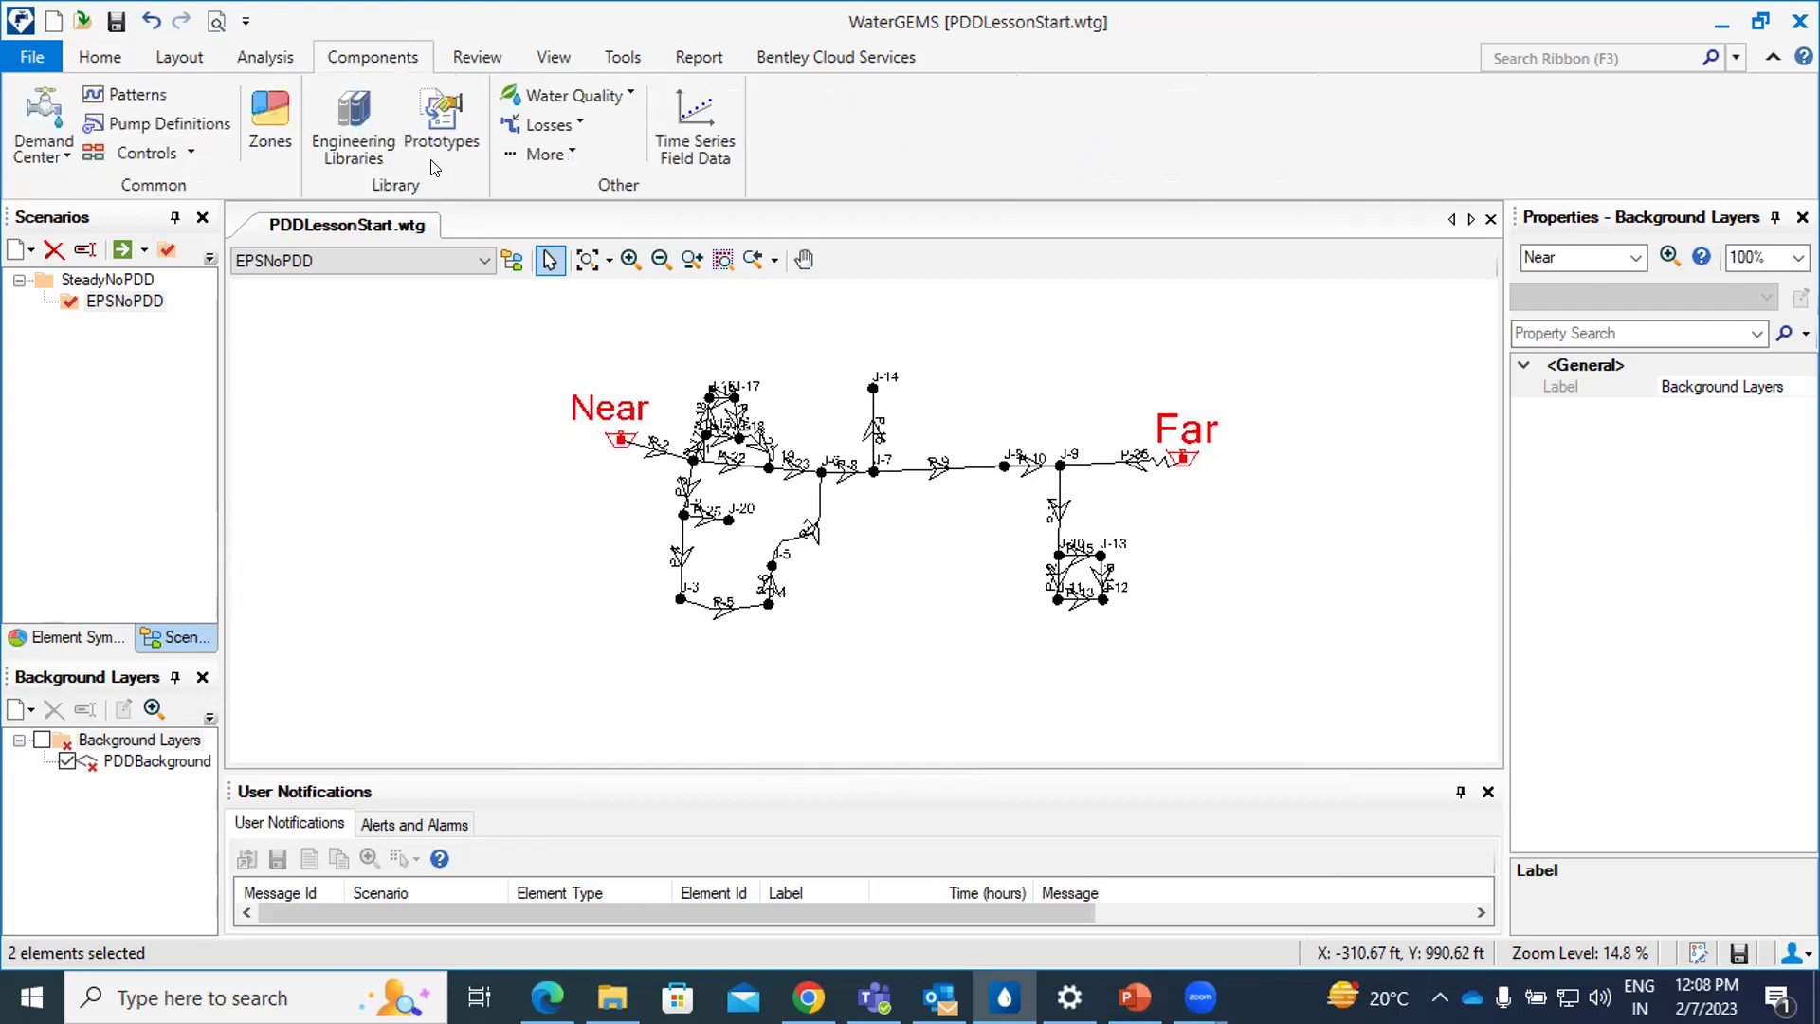
{"action": "key", "text": "ctrl"}
{"action": "key", "text": "ctrl"}
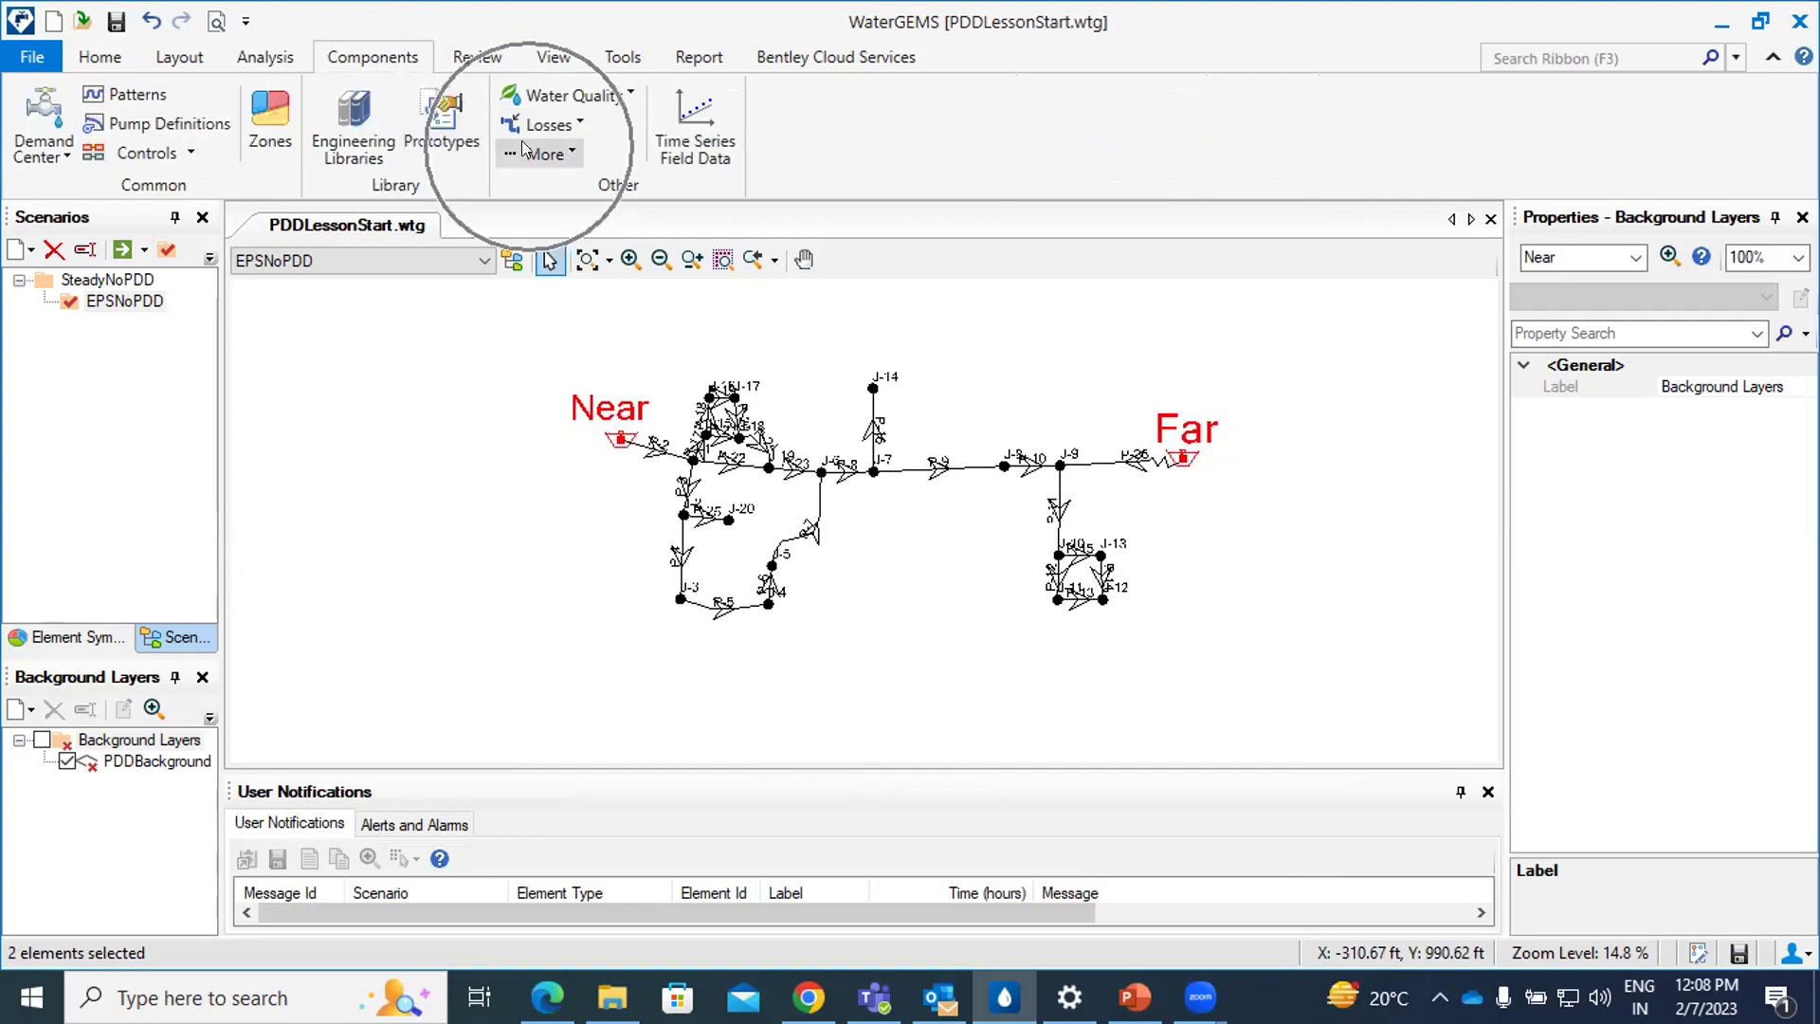
{"action": "left_click", "coordinate": [524, 152]}
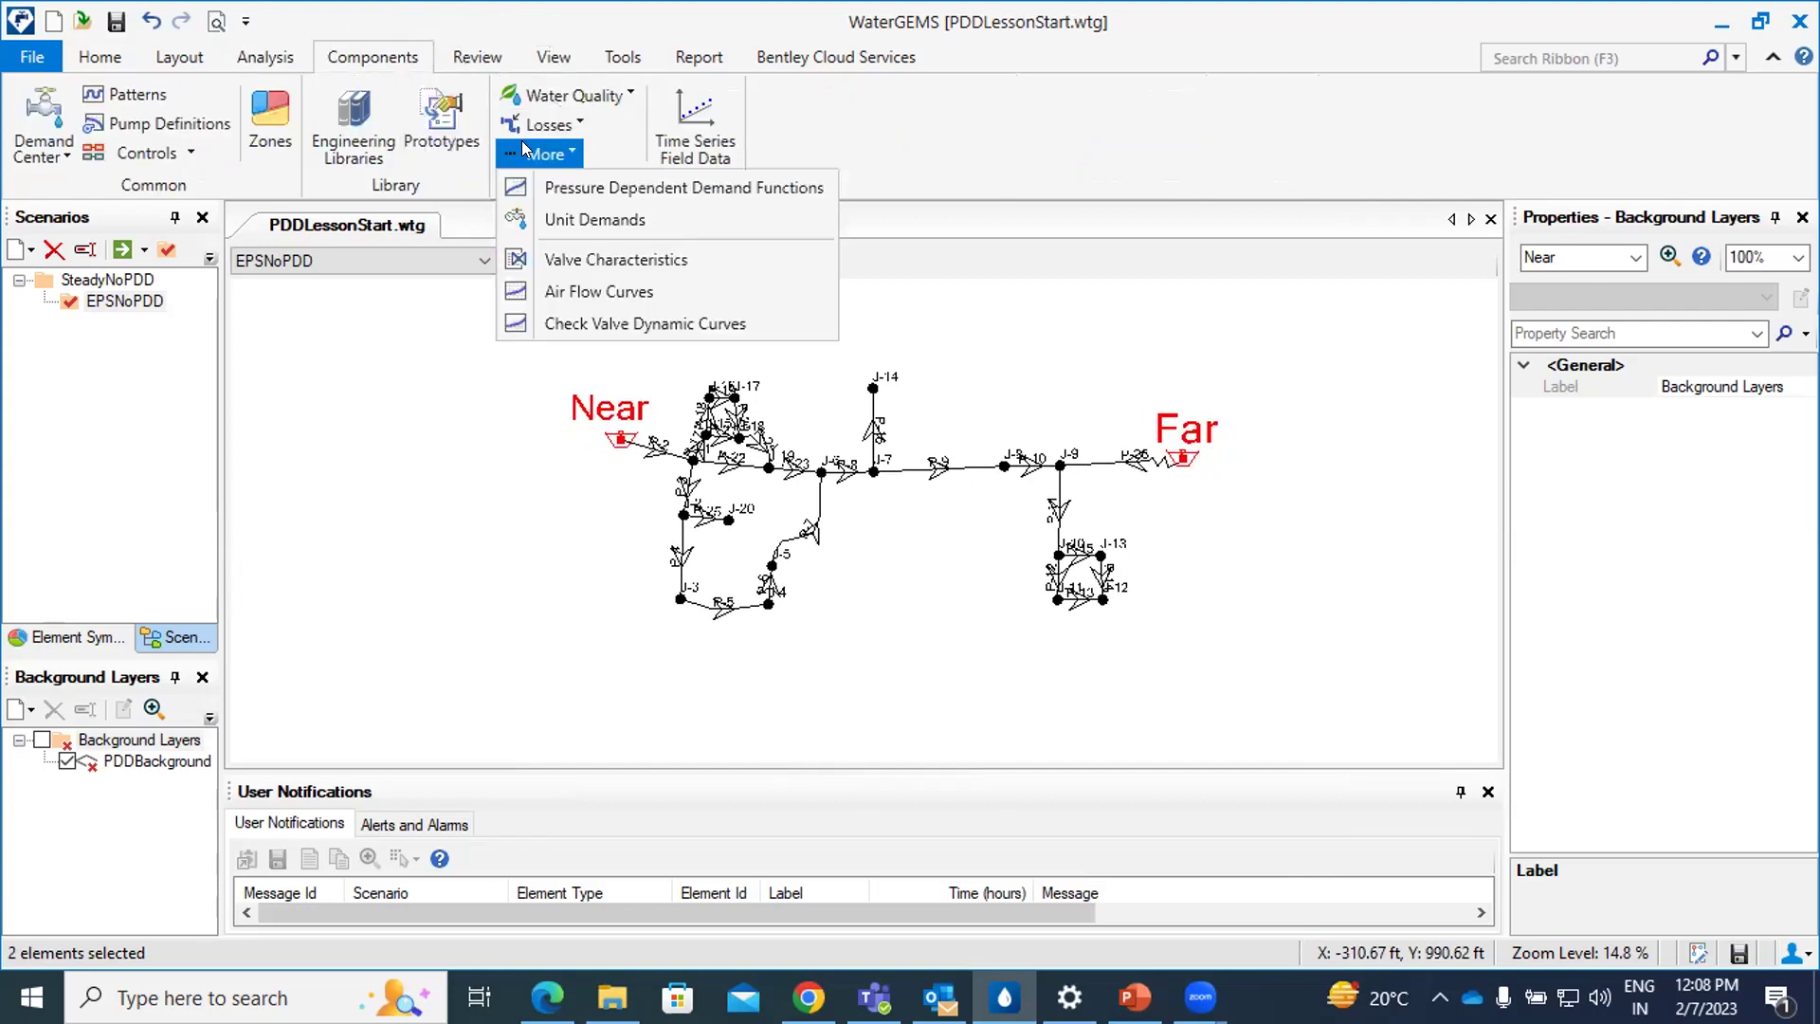
{"action": "left_click", "coordinate": [599, 189]}
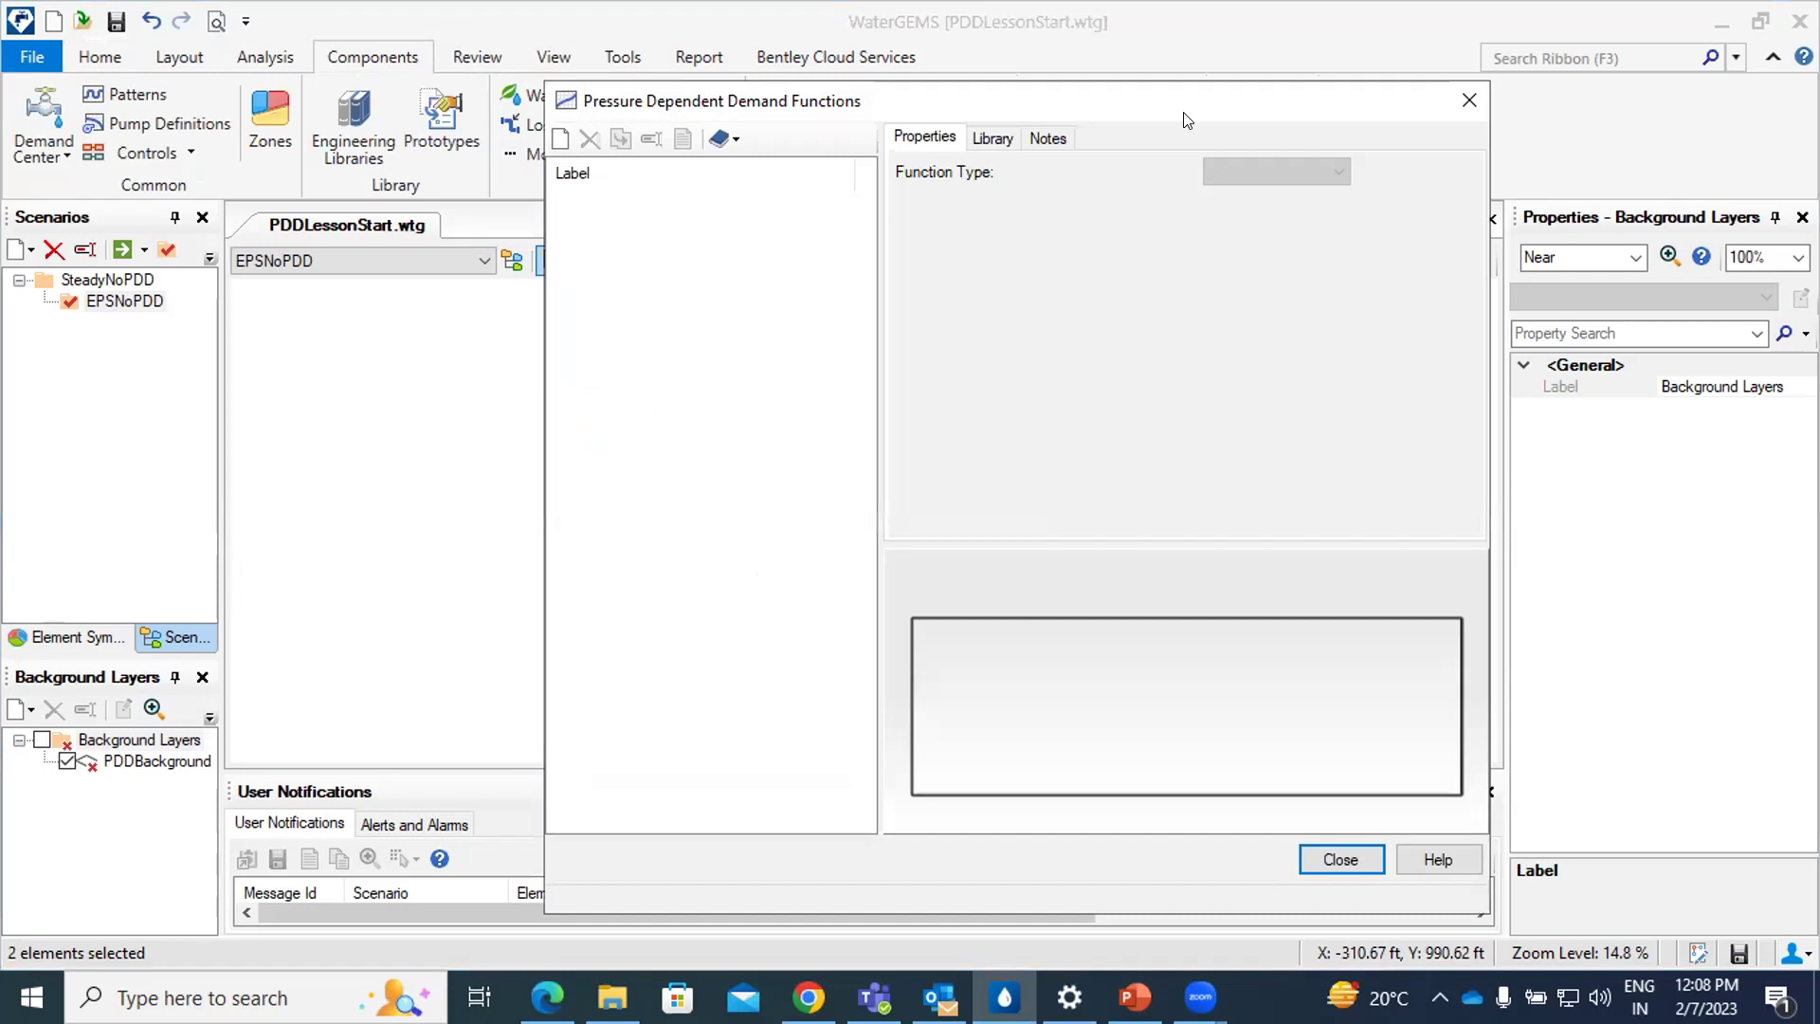
{"action": "left_click_drag", "start_coordinate": [1183, 120], "coordinate": [1069, 159]}
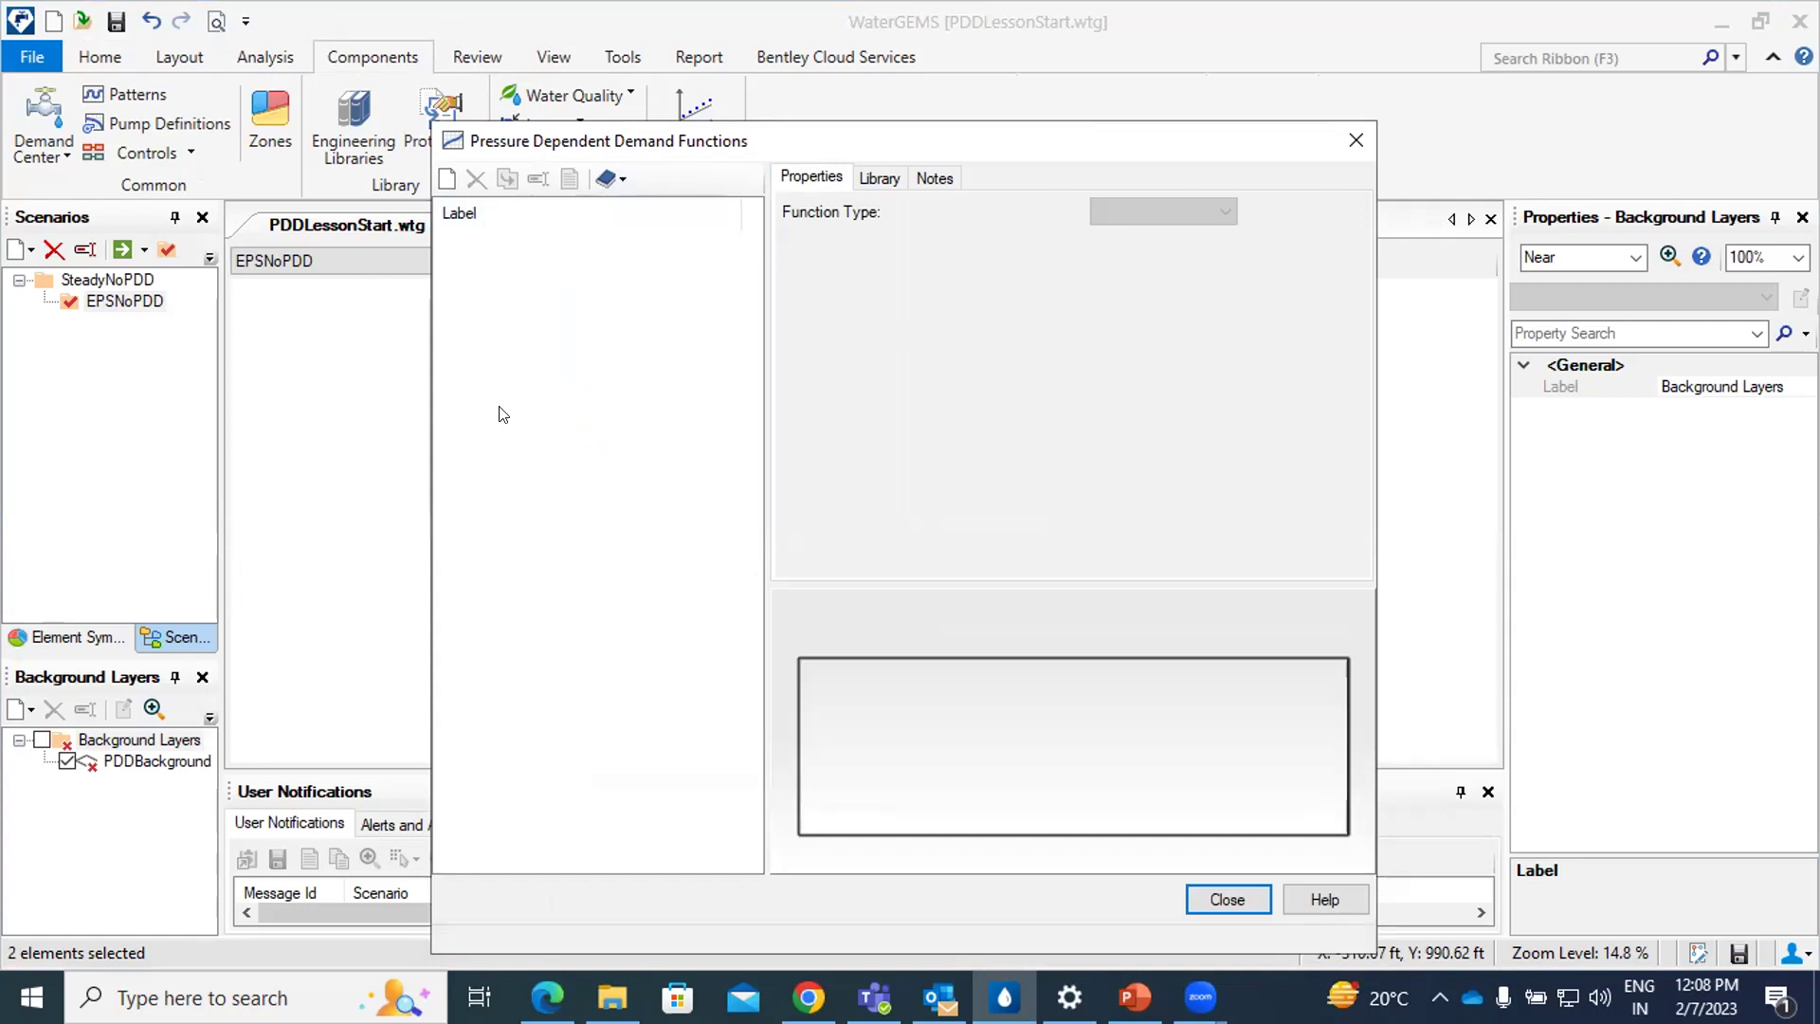
{"action": "left_click", "coordinate": [442, 184]}
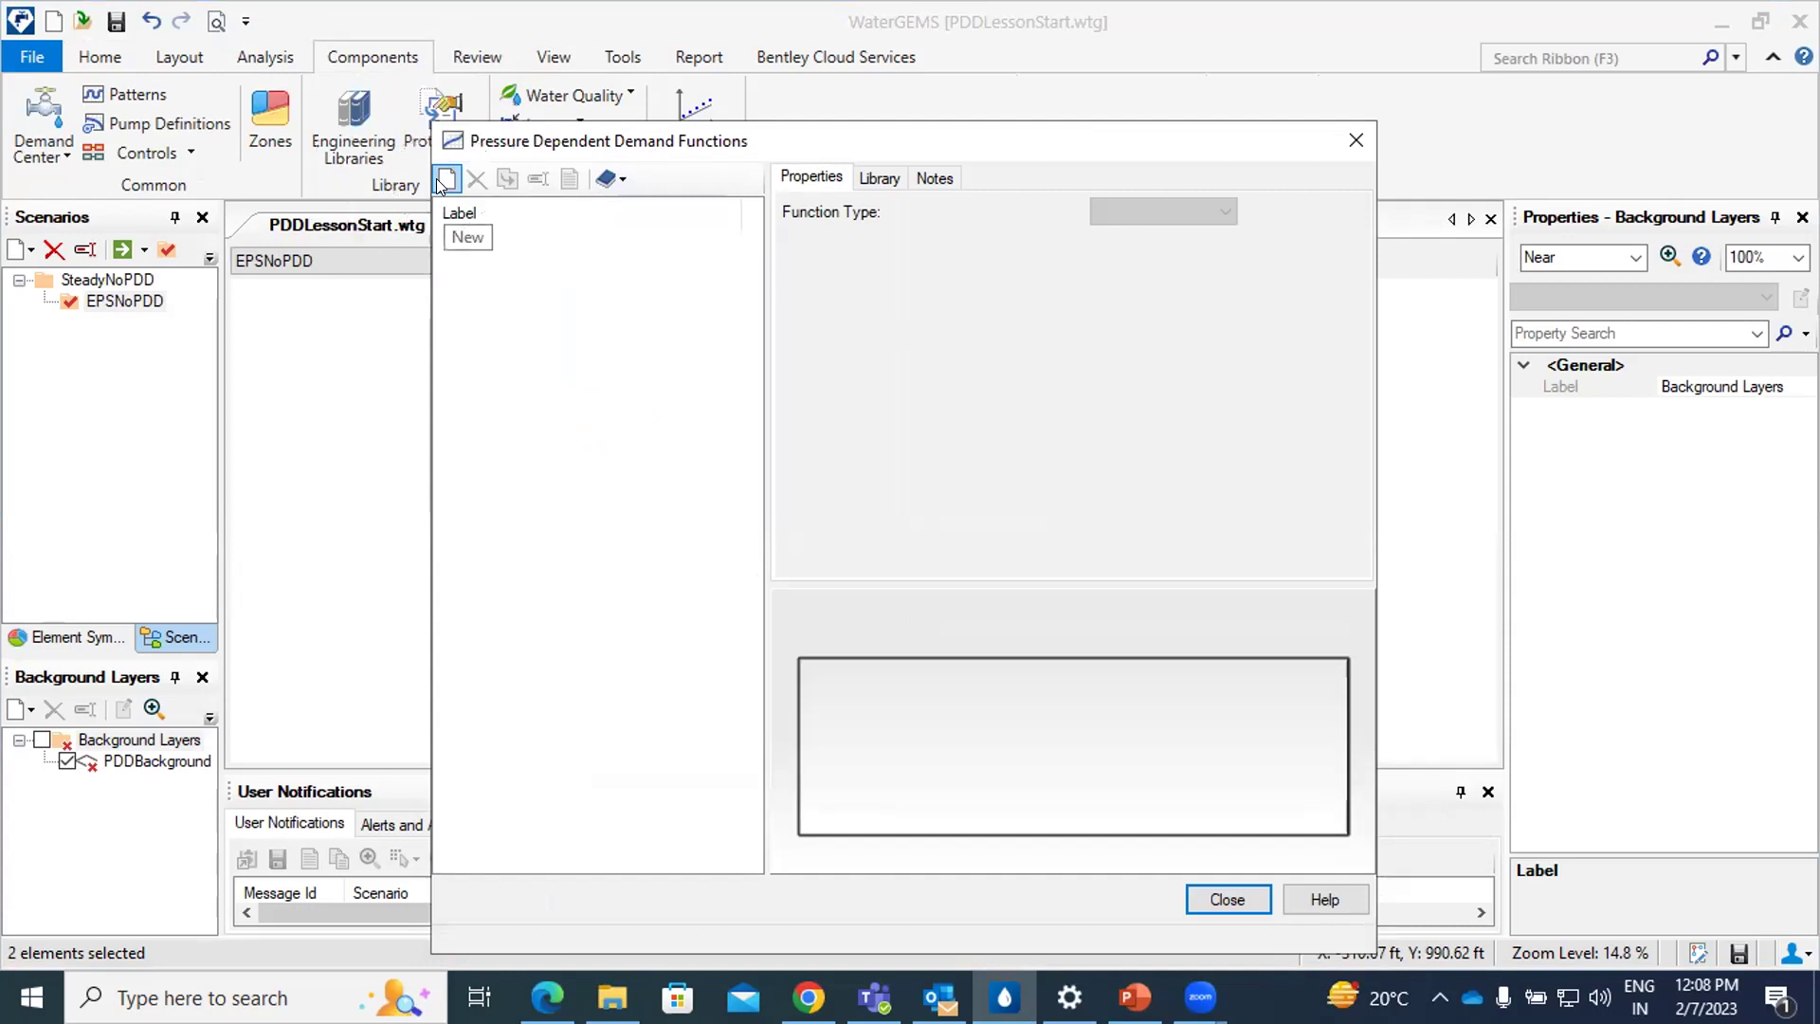
{"action": "left_click", "coordinate": [442, 184]}
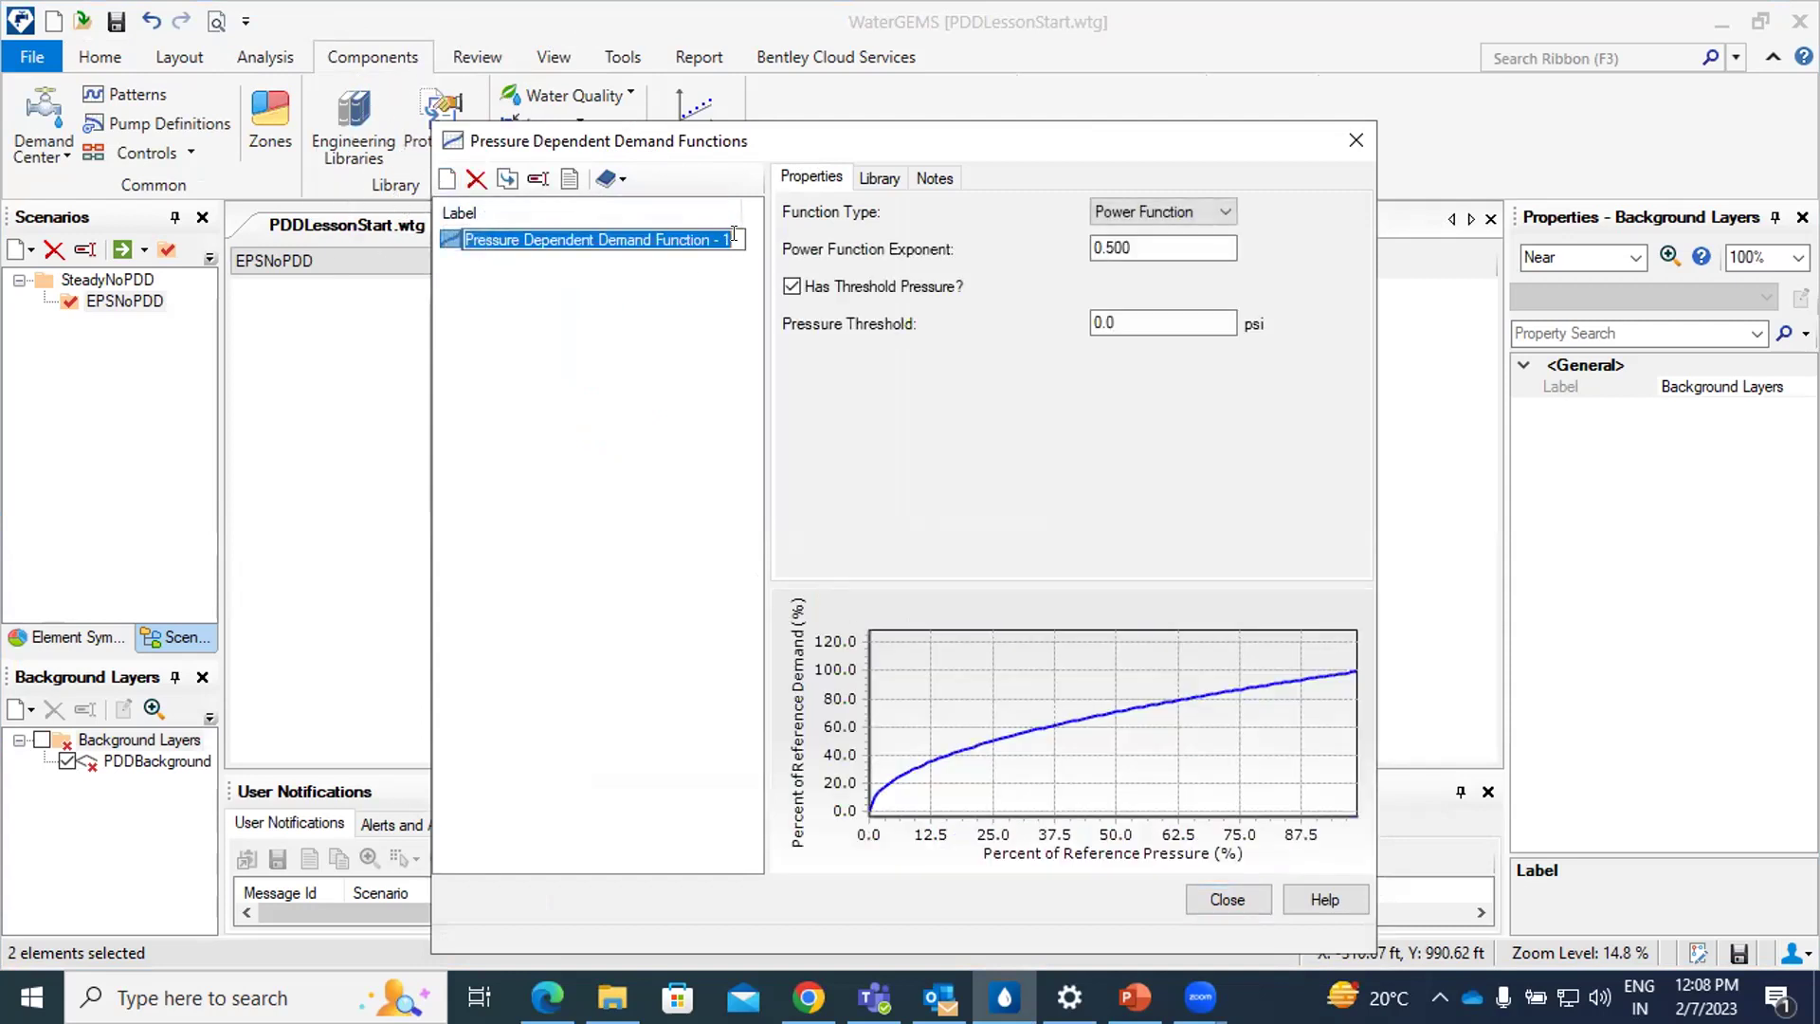
{"action": "type", "text": "Power "}
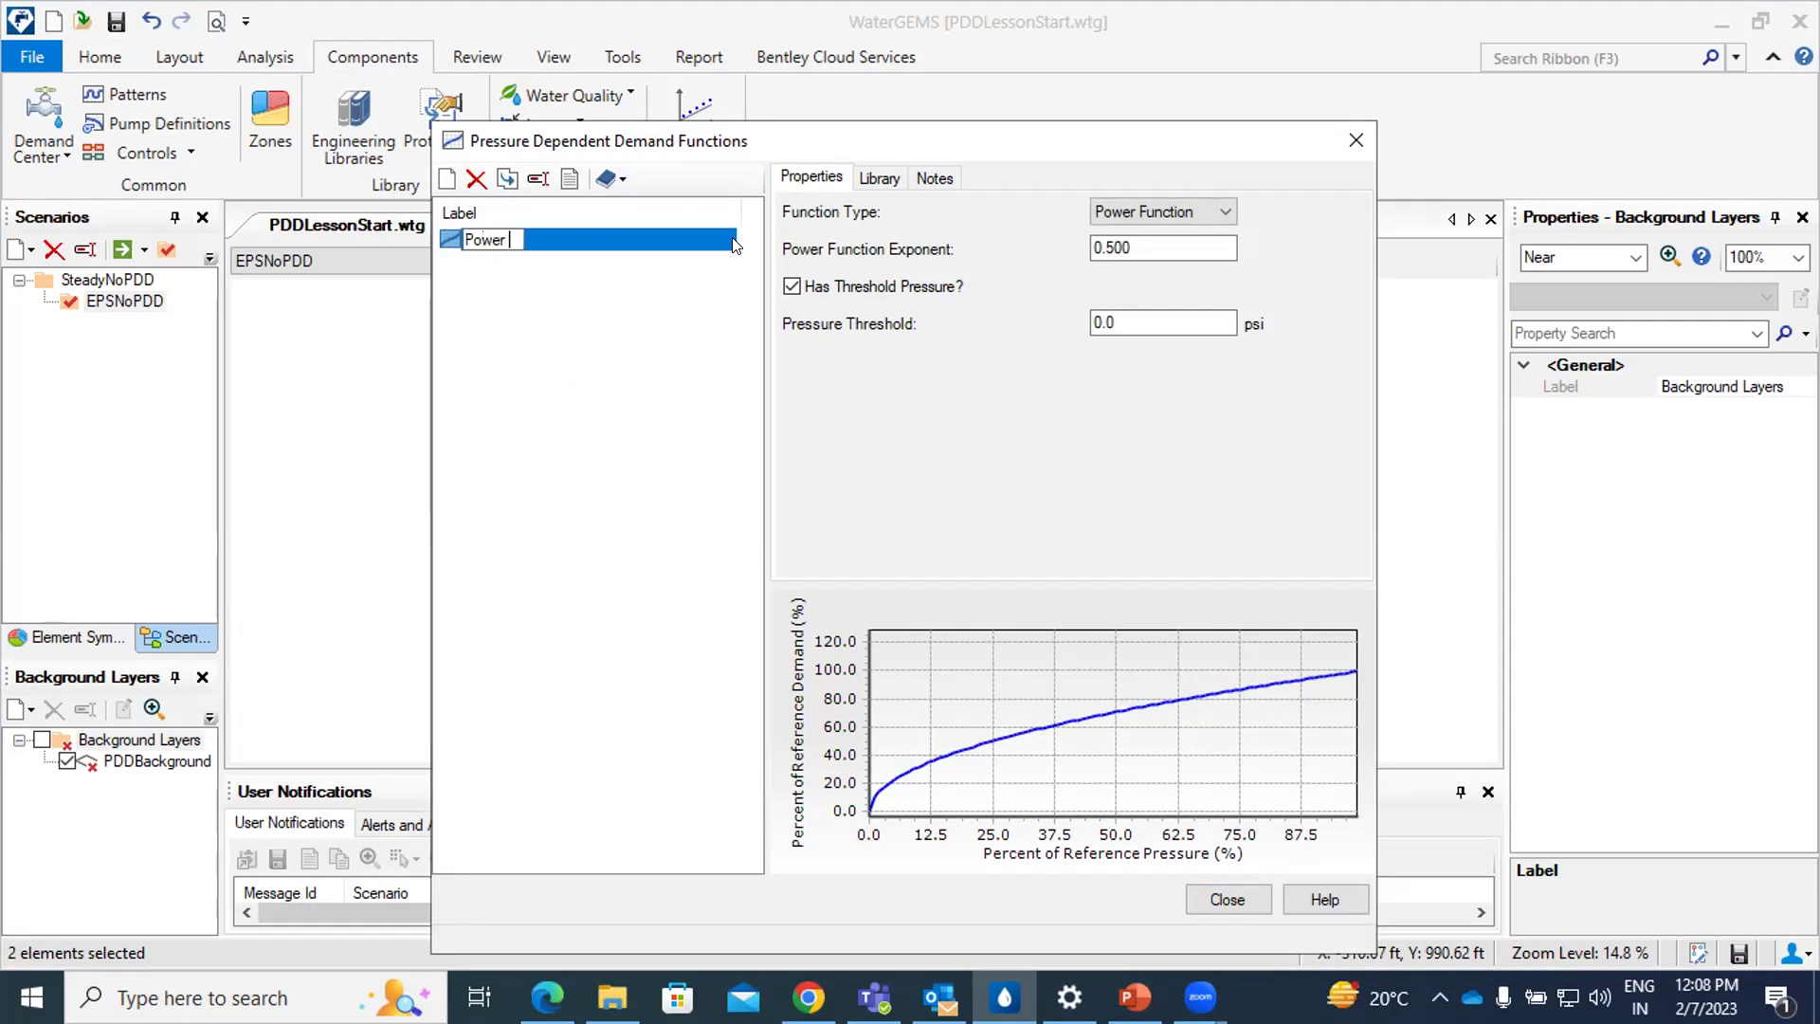
{"action": "type", "text": "Func."}
Set the pressure threshold of Power Func. to 40 psi and close the function definitions.
{"action": "left_click", "coordinate": [1128, 320]}
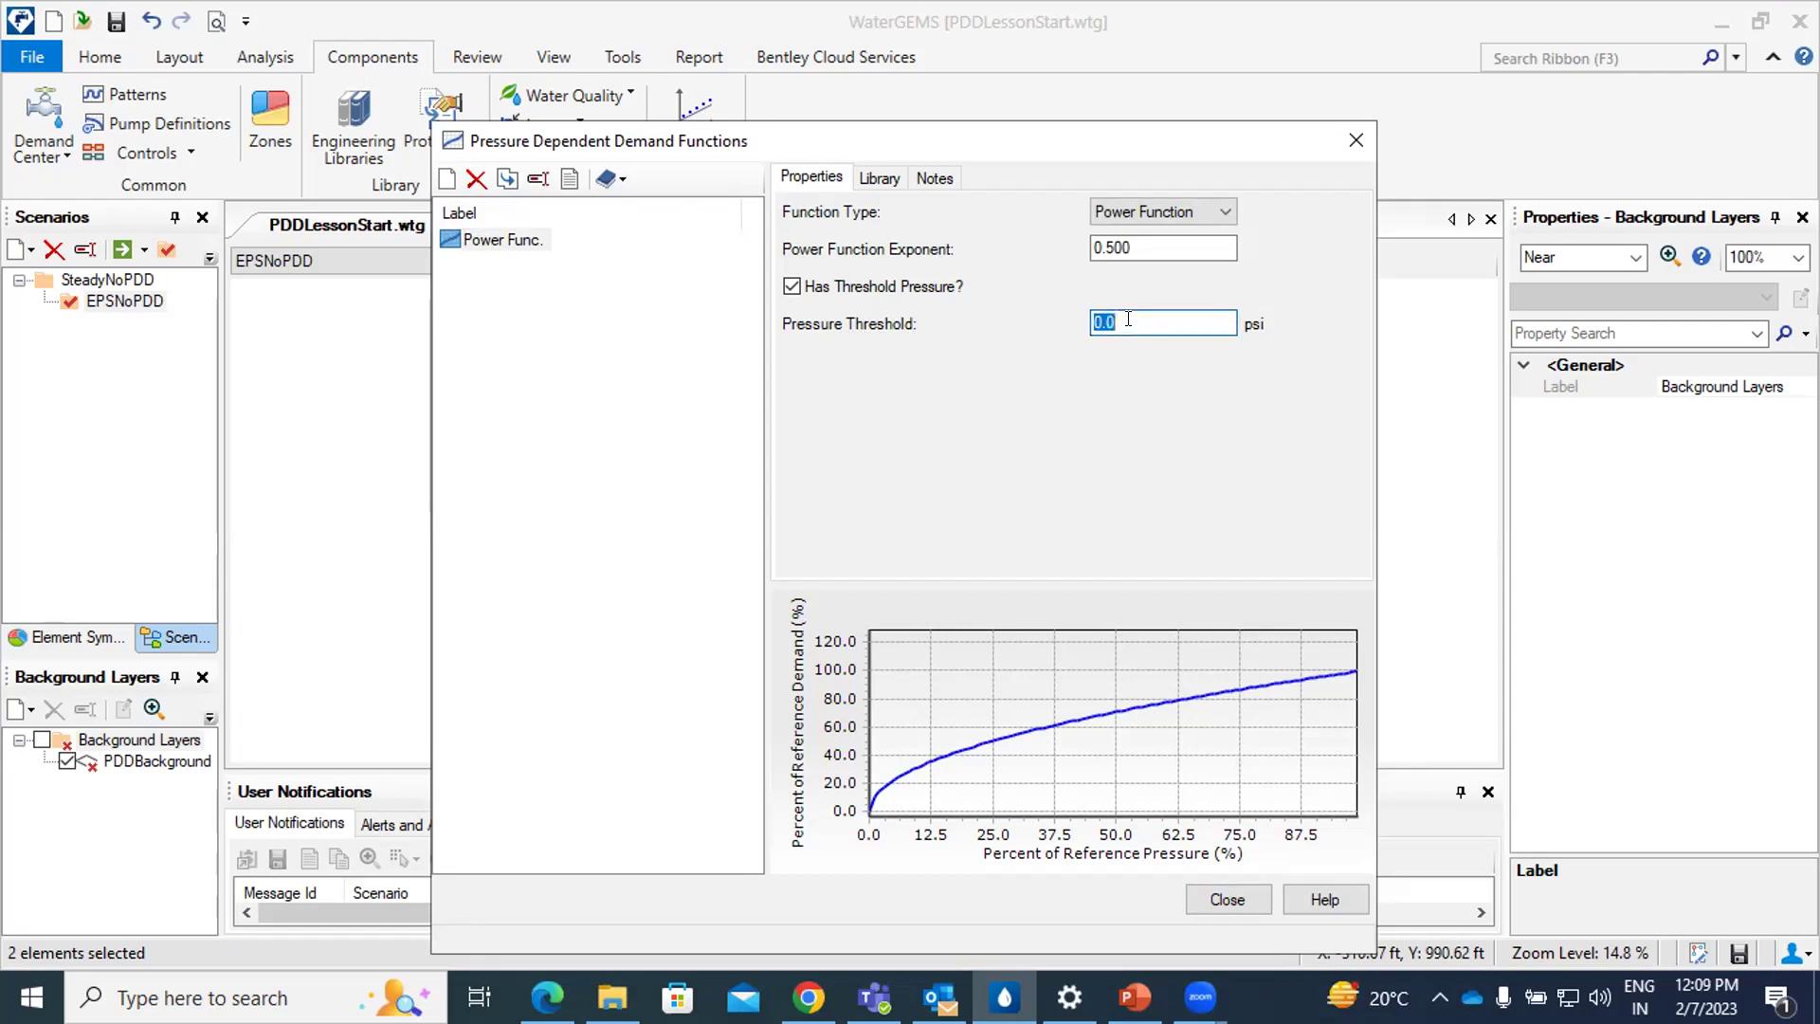
{"action": "type", "text": "40"}
{"action": "left_click", "coordinate": [1350, 136]}
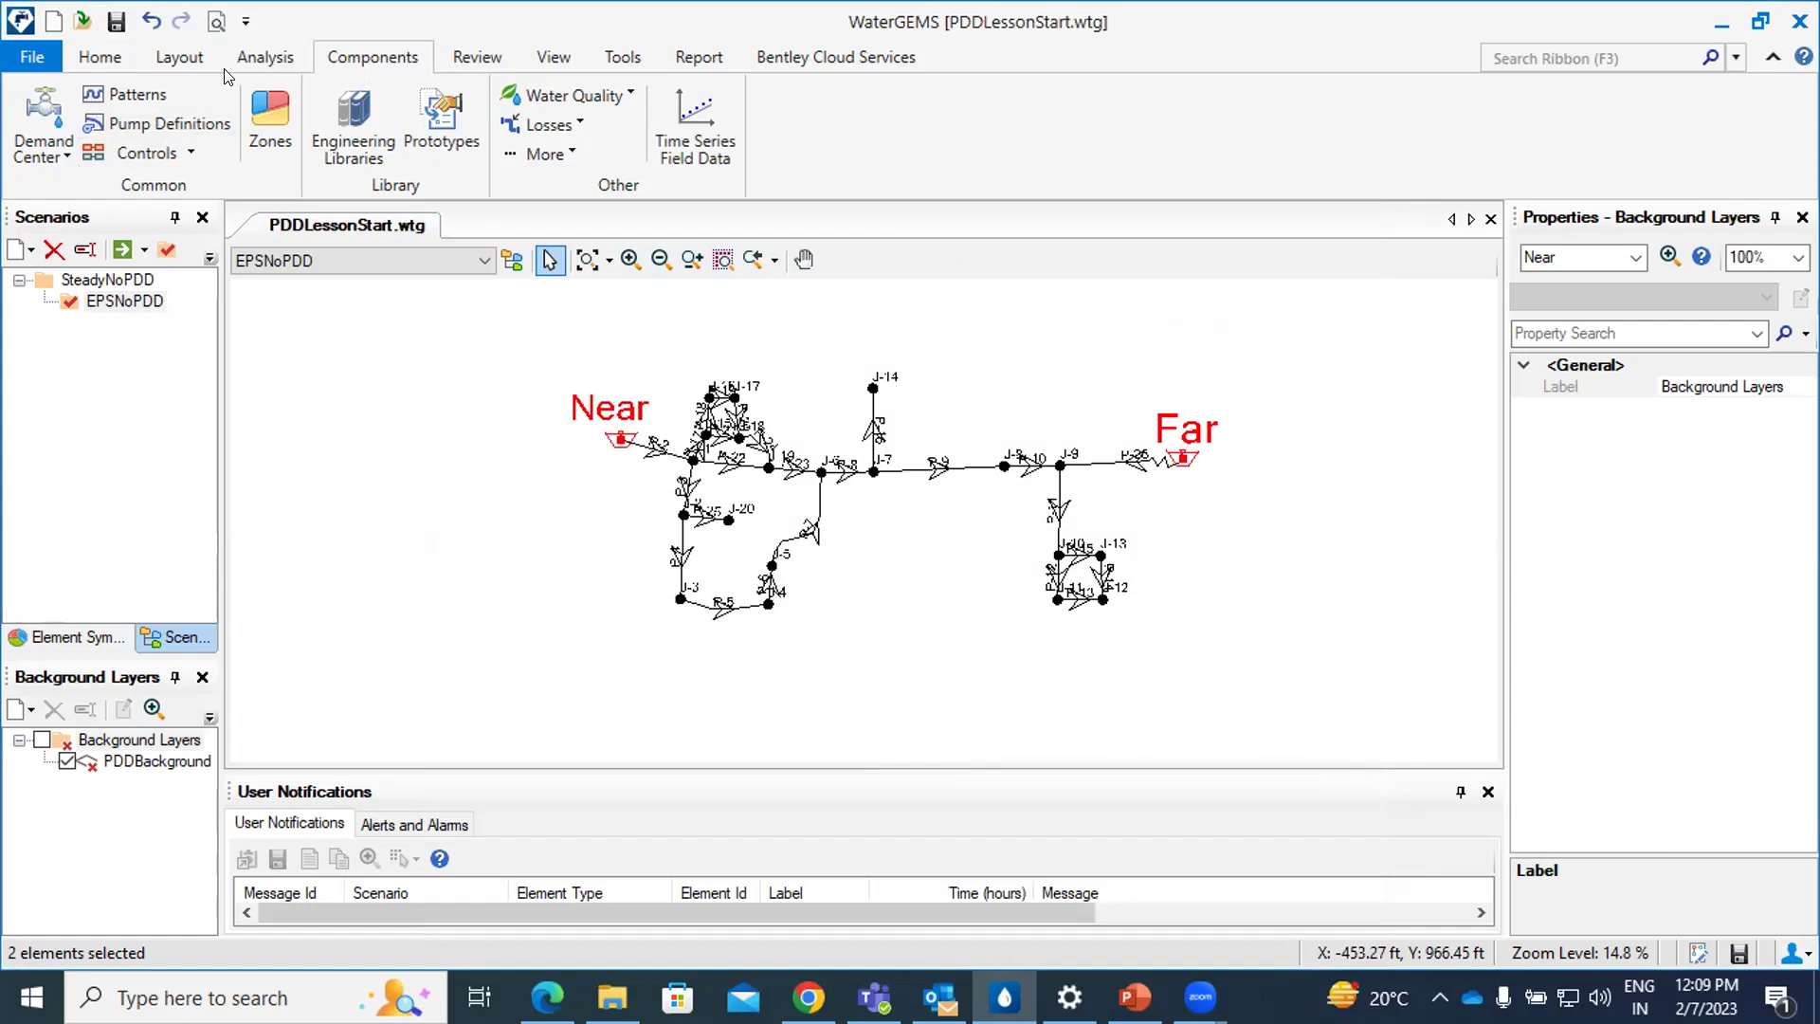
Assign Power Func. as the global function of the Base Pressure Dependent Demand Alternative and close the alternatives.
{"action": "left_click", "coordinate": [121, 62]}
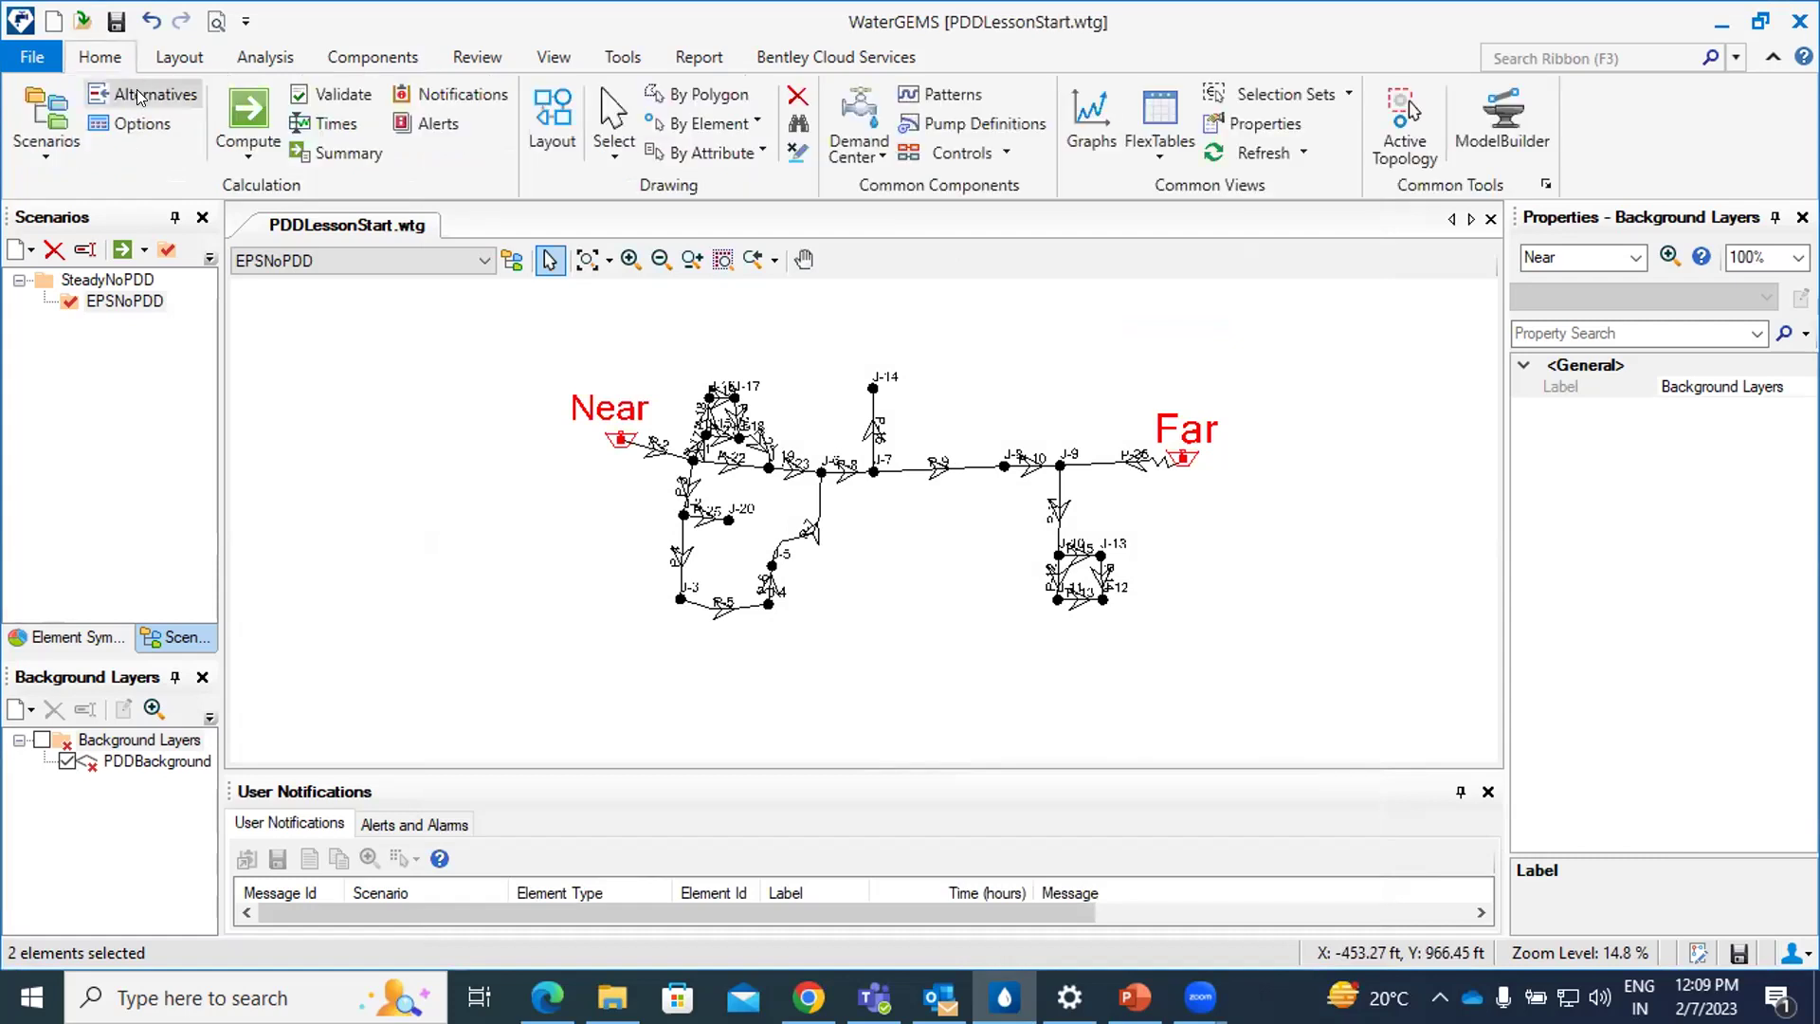
{"action": "left_click", "coordinate": [136, 93]}
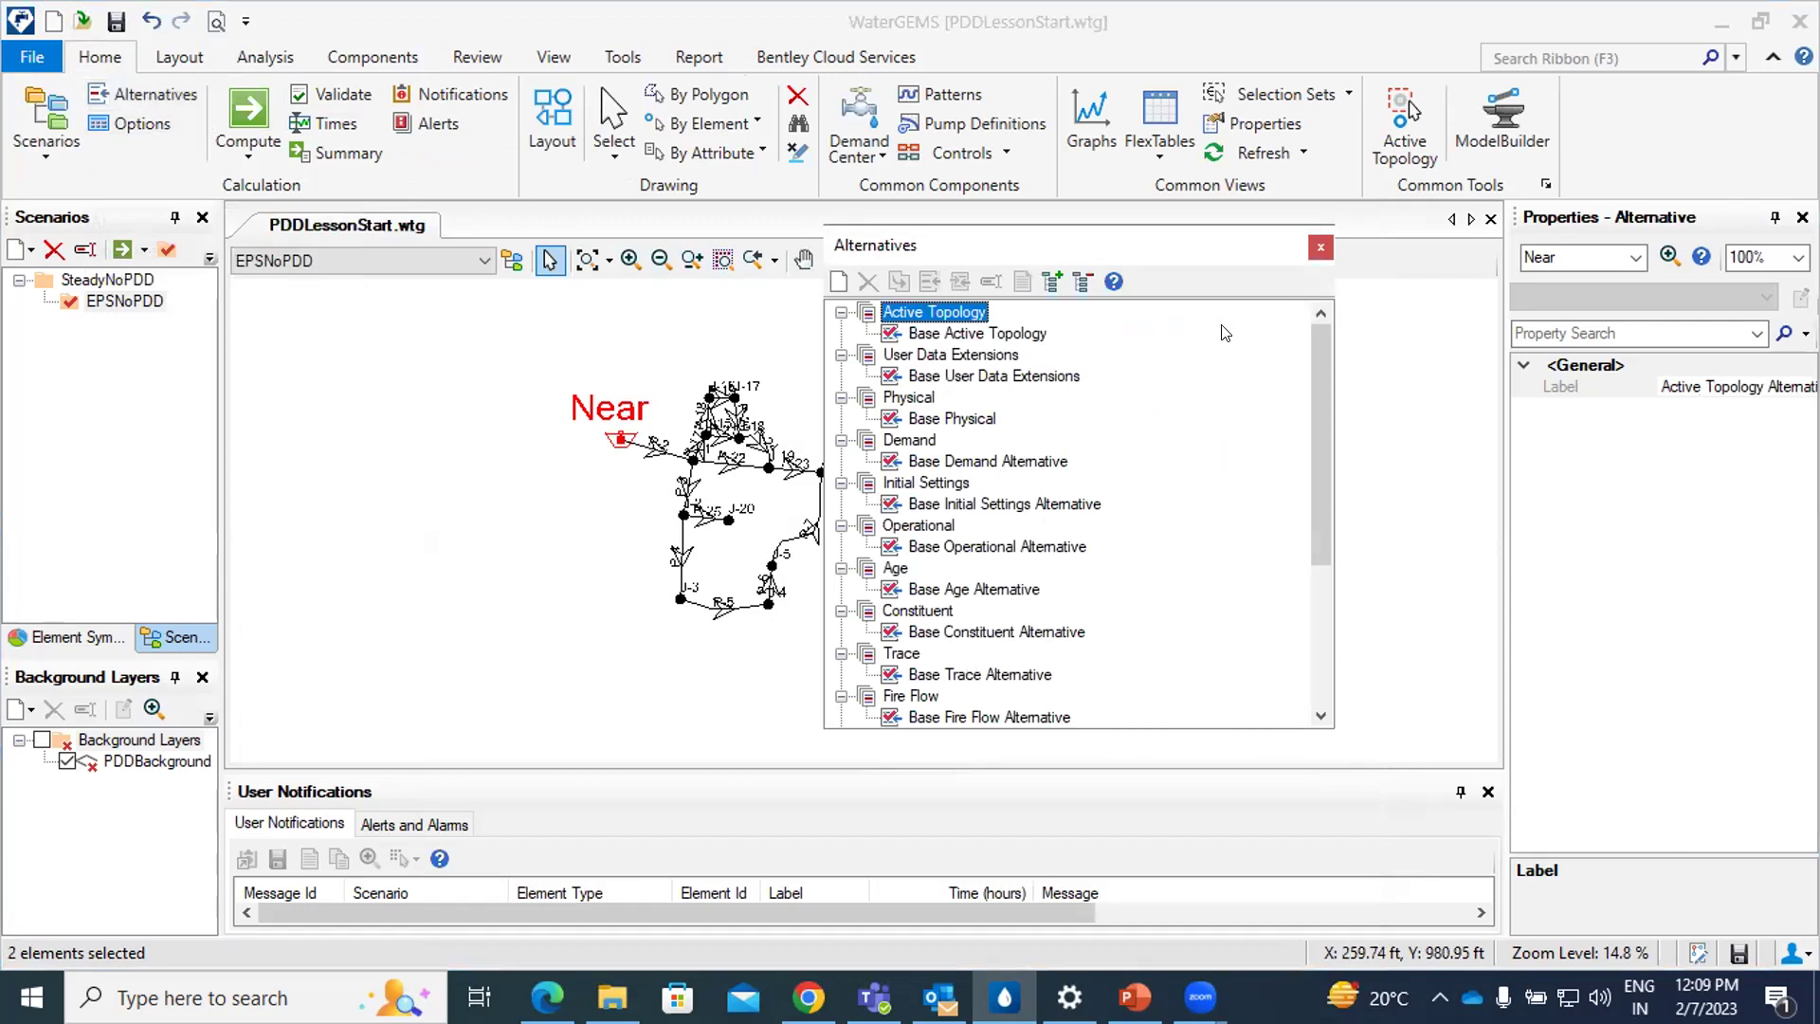
{"action": "left_click_drag", "start_coordinate": [1322, 406], "coordinate": [1324, 503]}
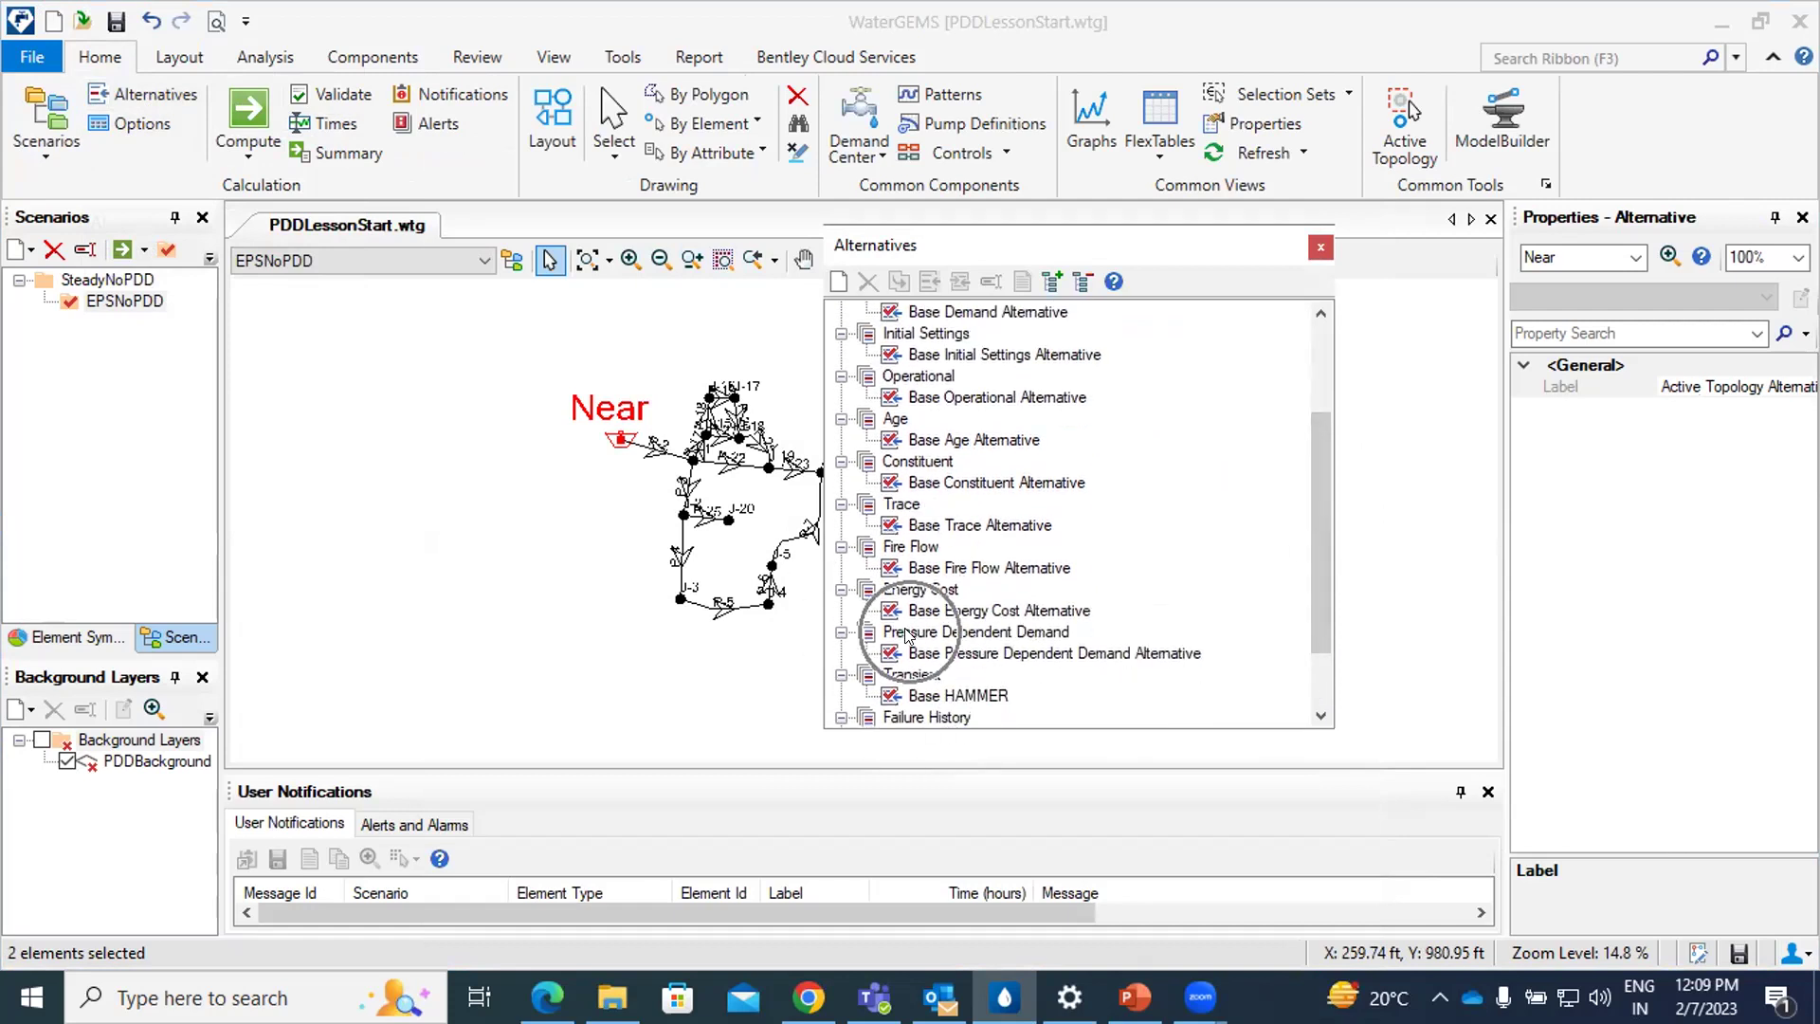
{"action": "double_click", "coordinate": [932, 652]}
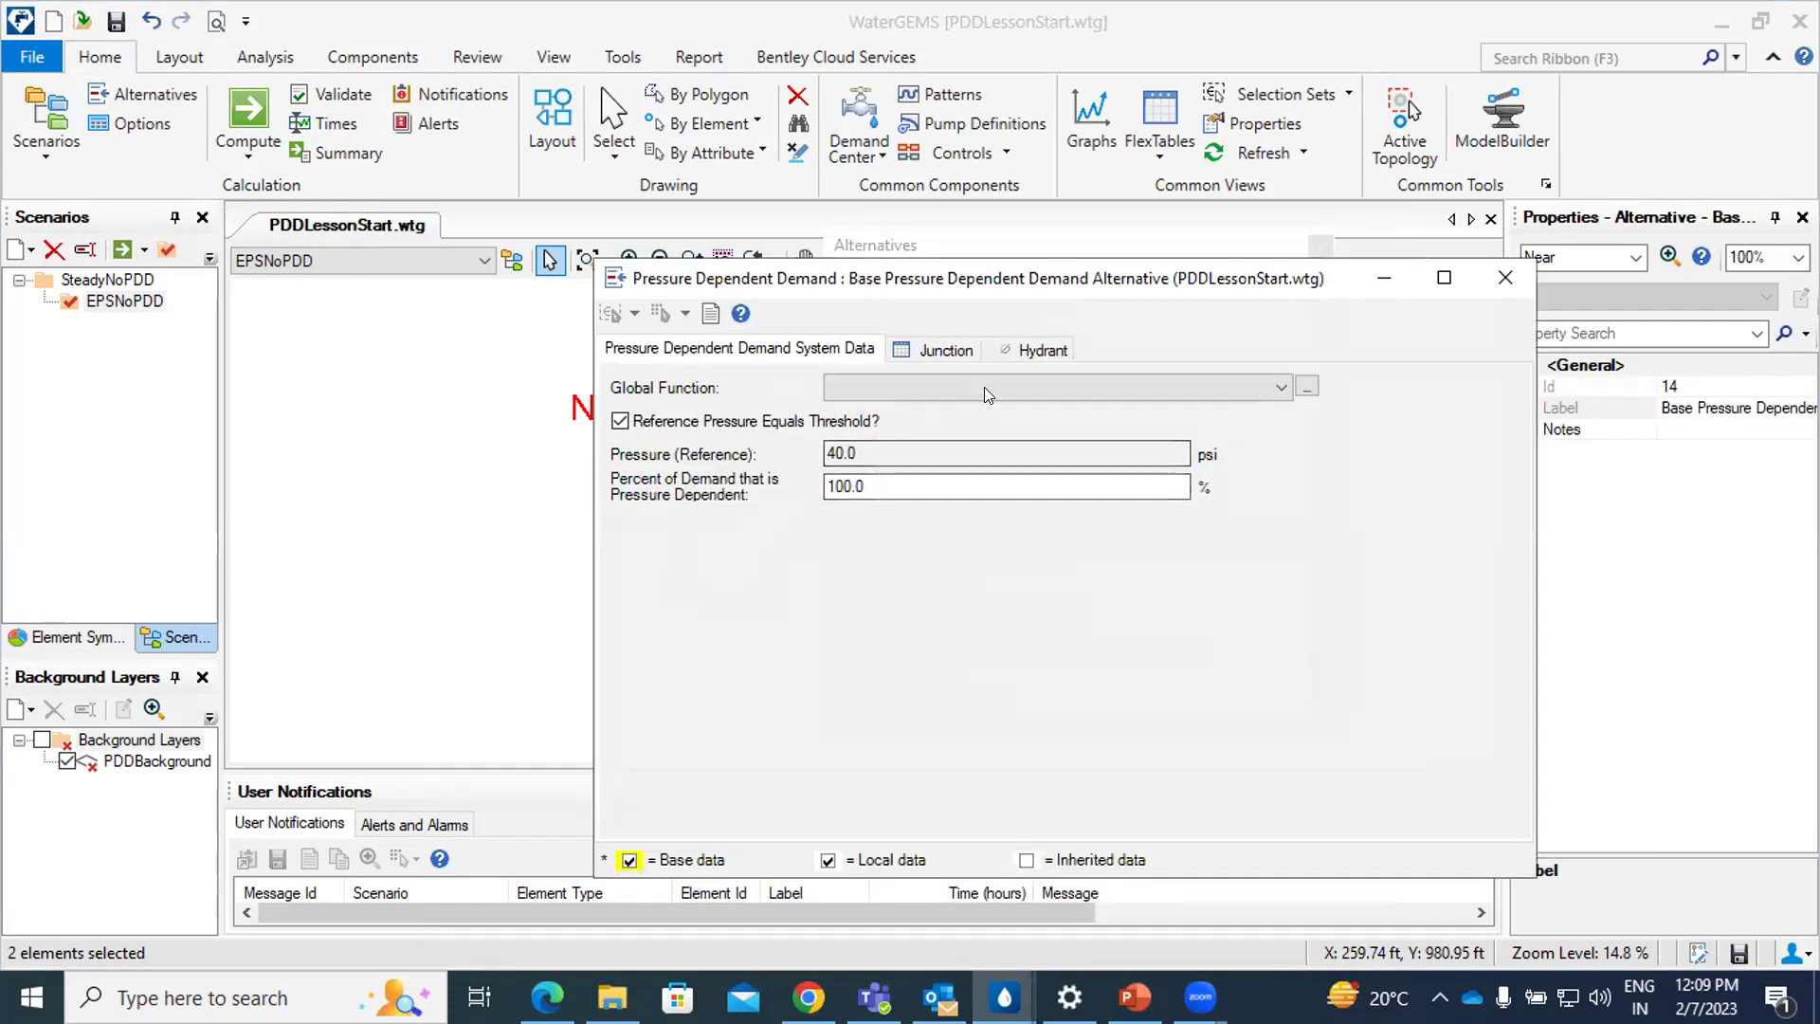
{"action": "left_click", "coordinate": [948, 395]}
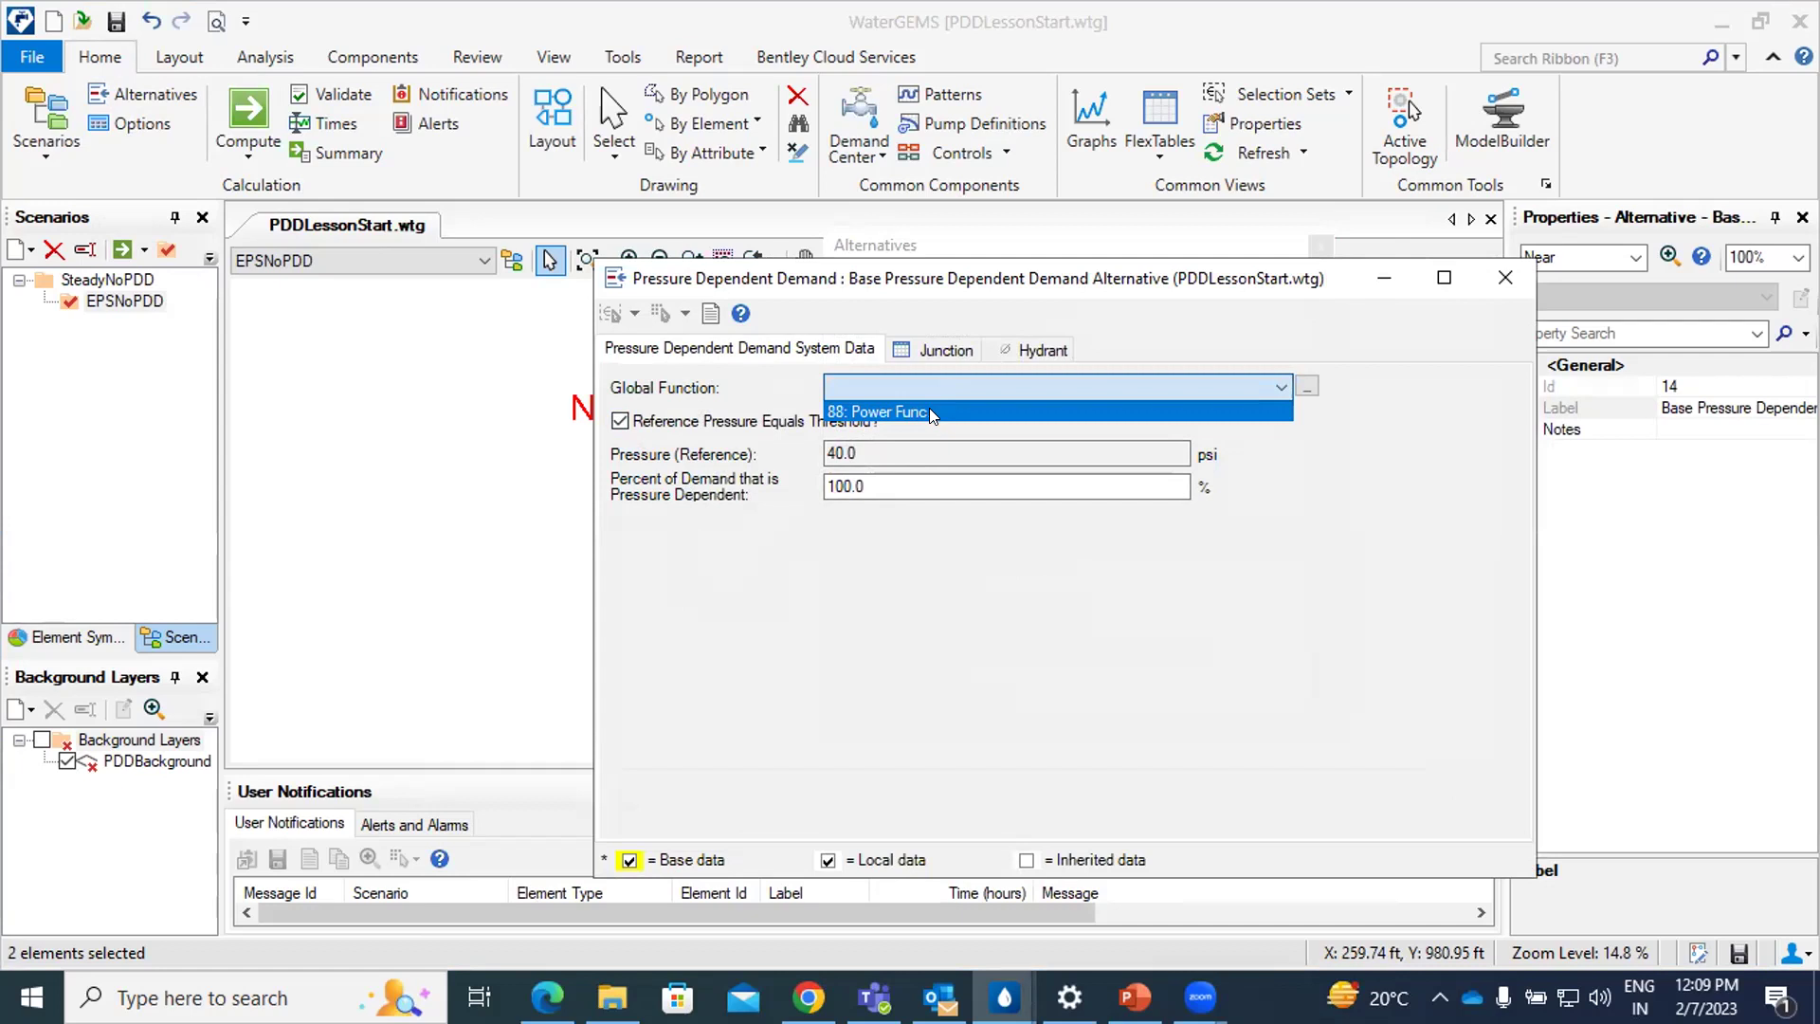
{"action": "left_click", "coordinate": [929, 410]}
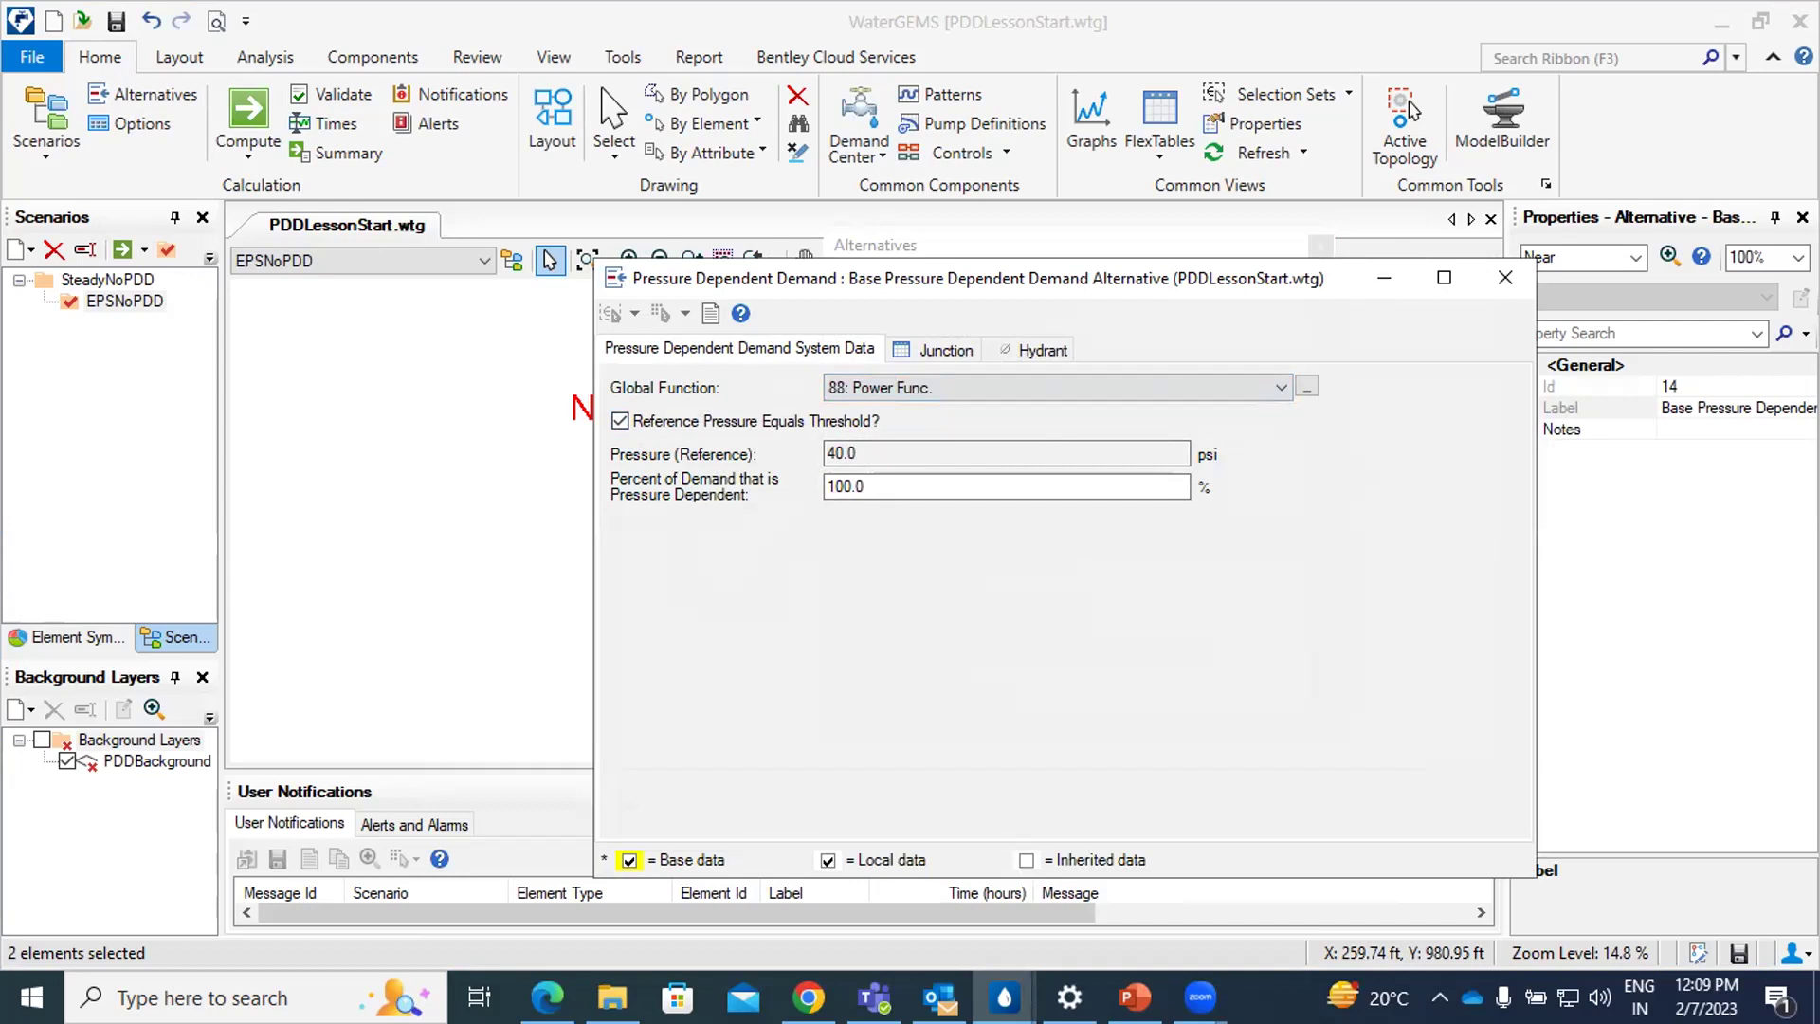
{"action": "left_click", "coordinate": [1505, 277]}
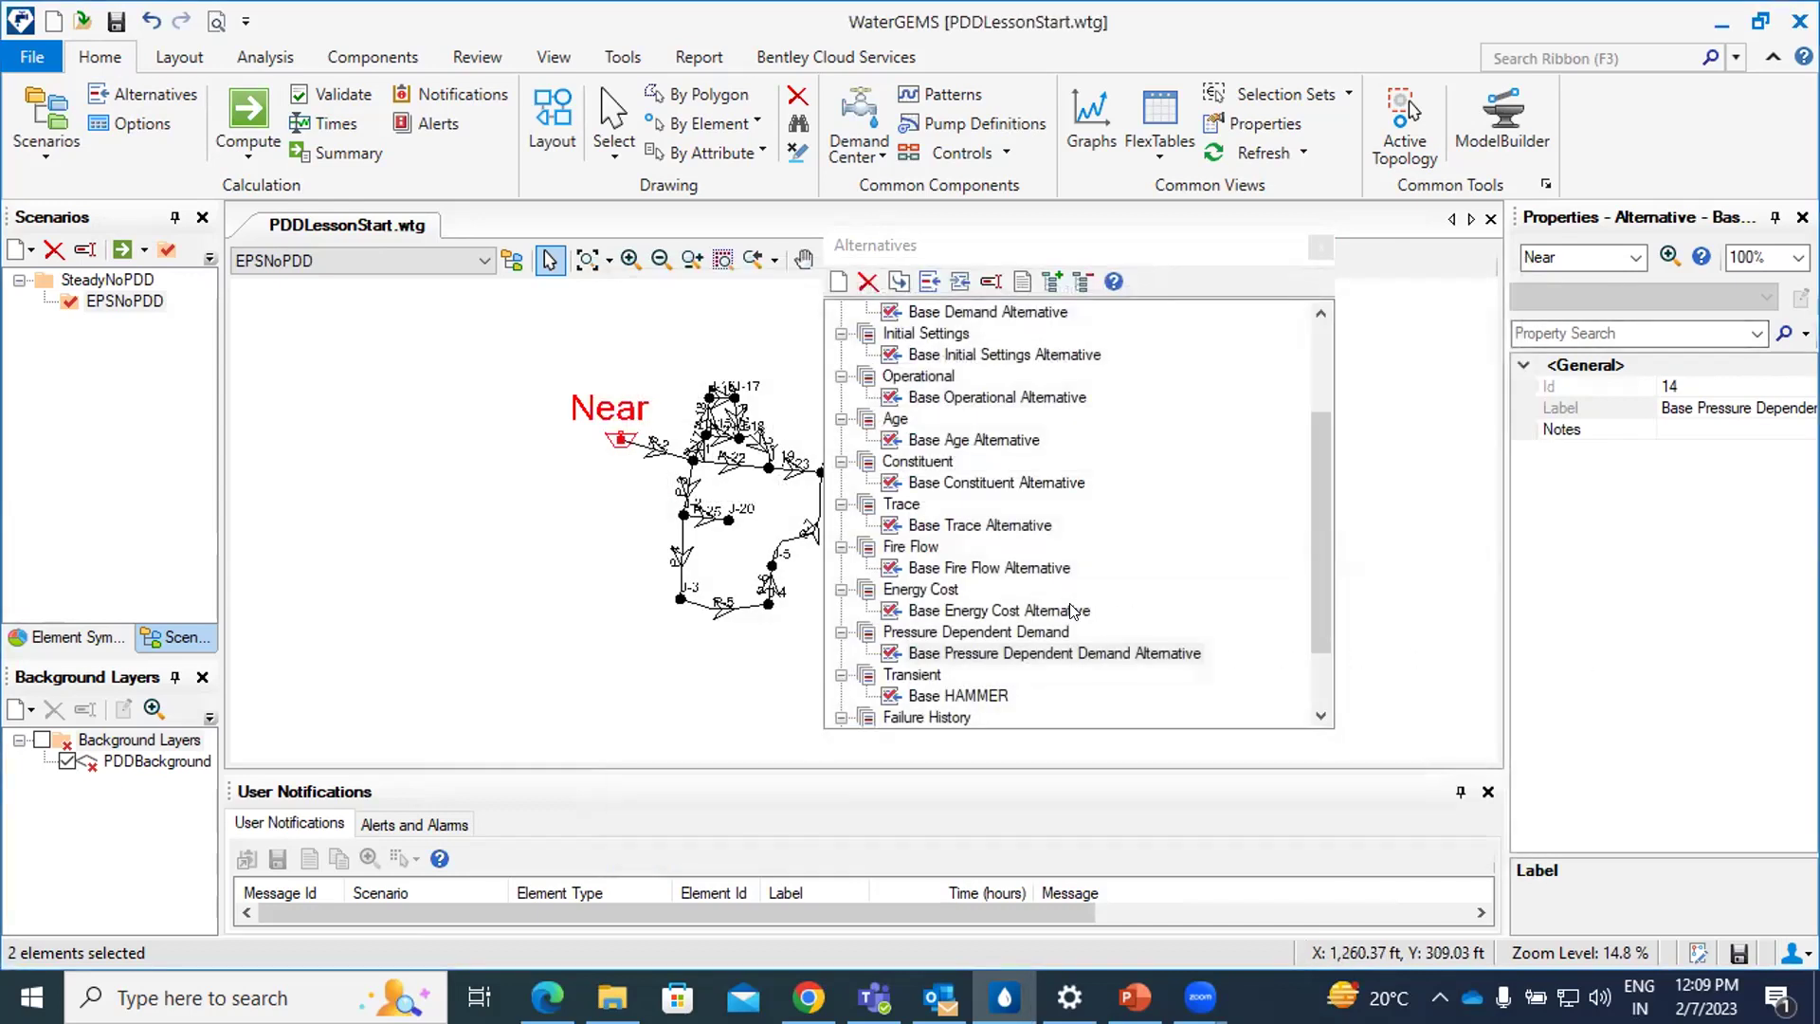
{"action": "left_click", "coordinate": [1322, 246]}
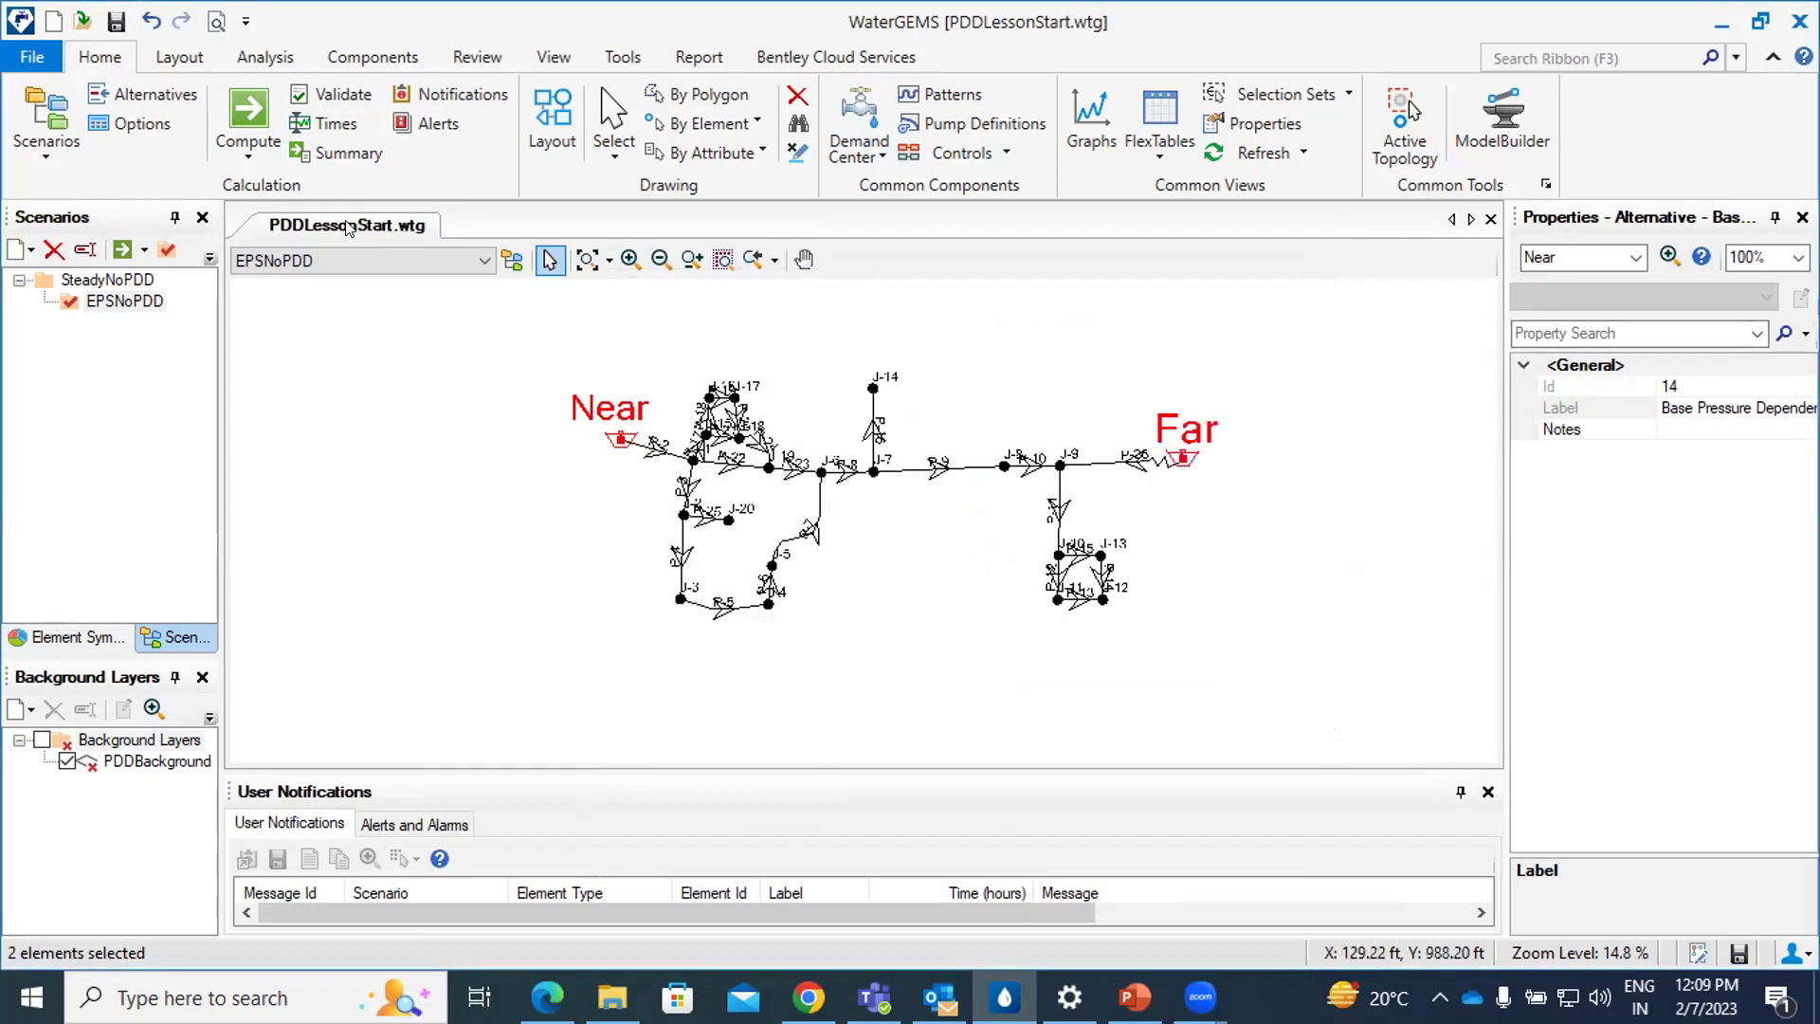
Create a child scenario under EPSNoPDD and name it EPS _PDD.
{"action": "left_click", "coordinate": [45, 128]}
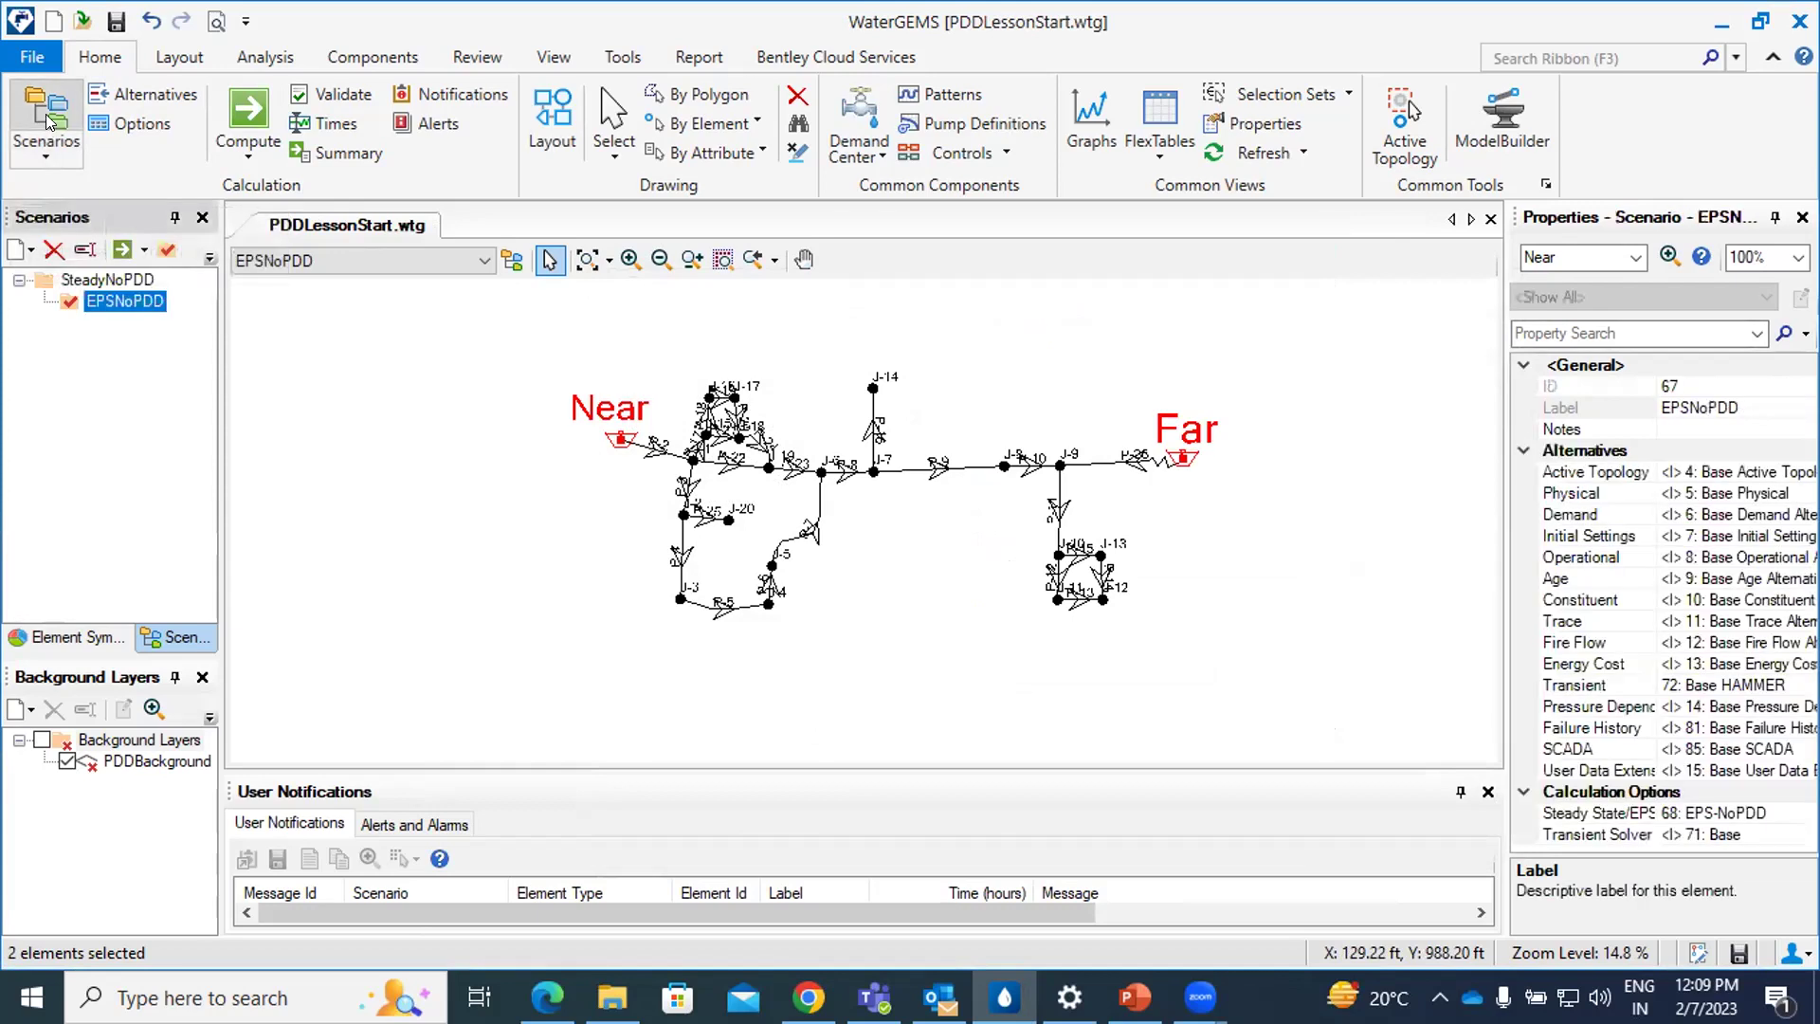
{"action": "right_click", "coordinate": [120, 303]}
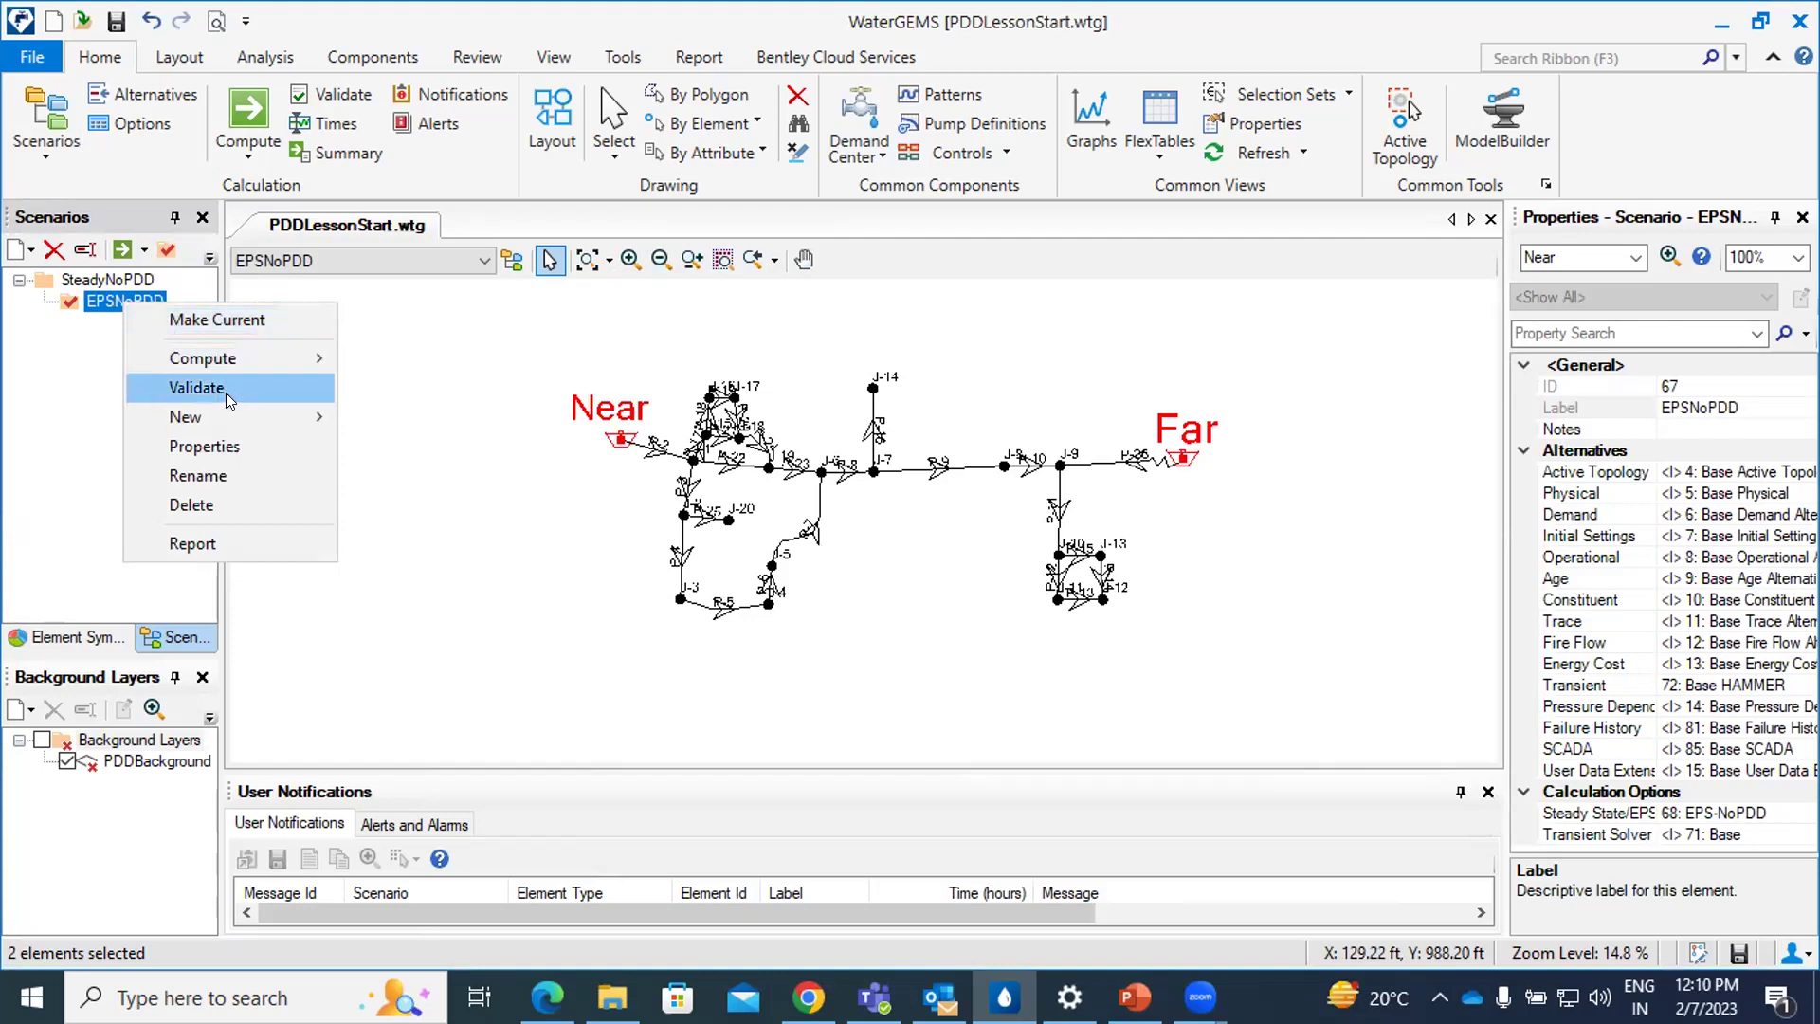
{"action": "mouse_move", "coordinate": [285, 417]}
{"action": "left_click", "coordinate": [366, 440]}
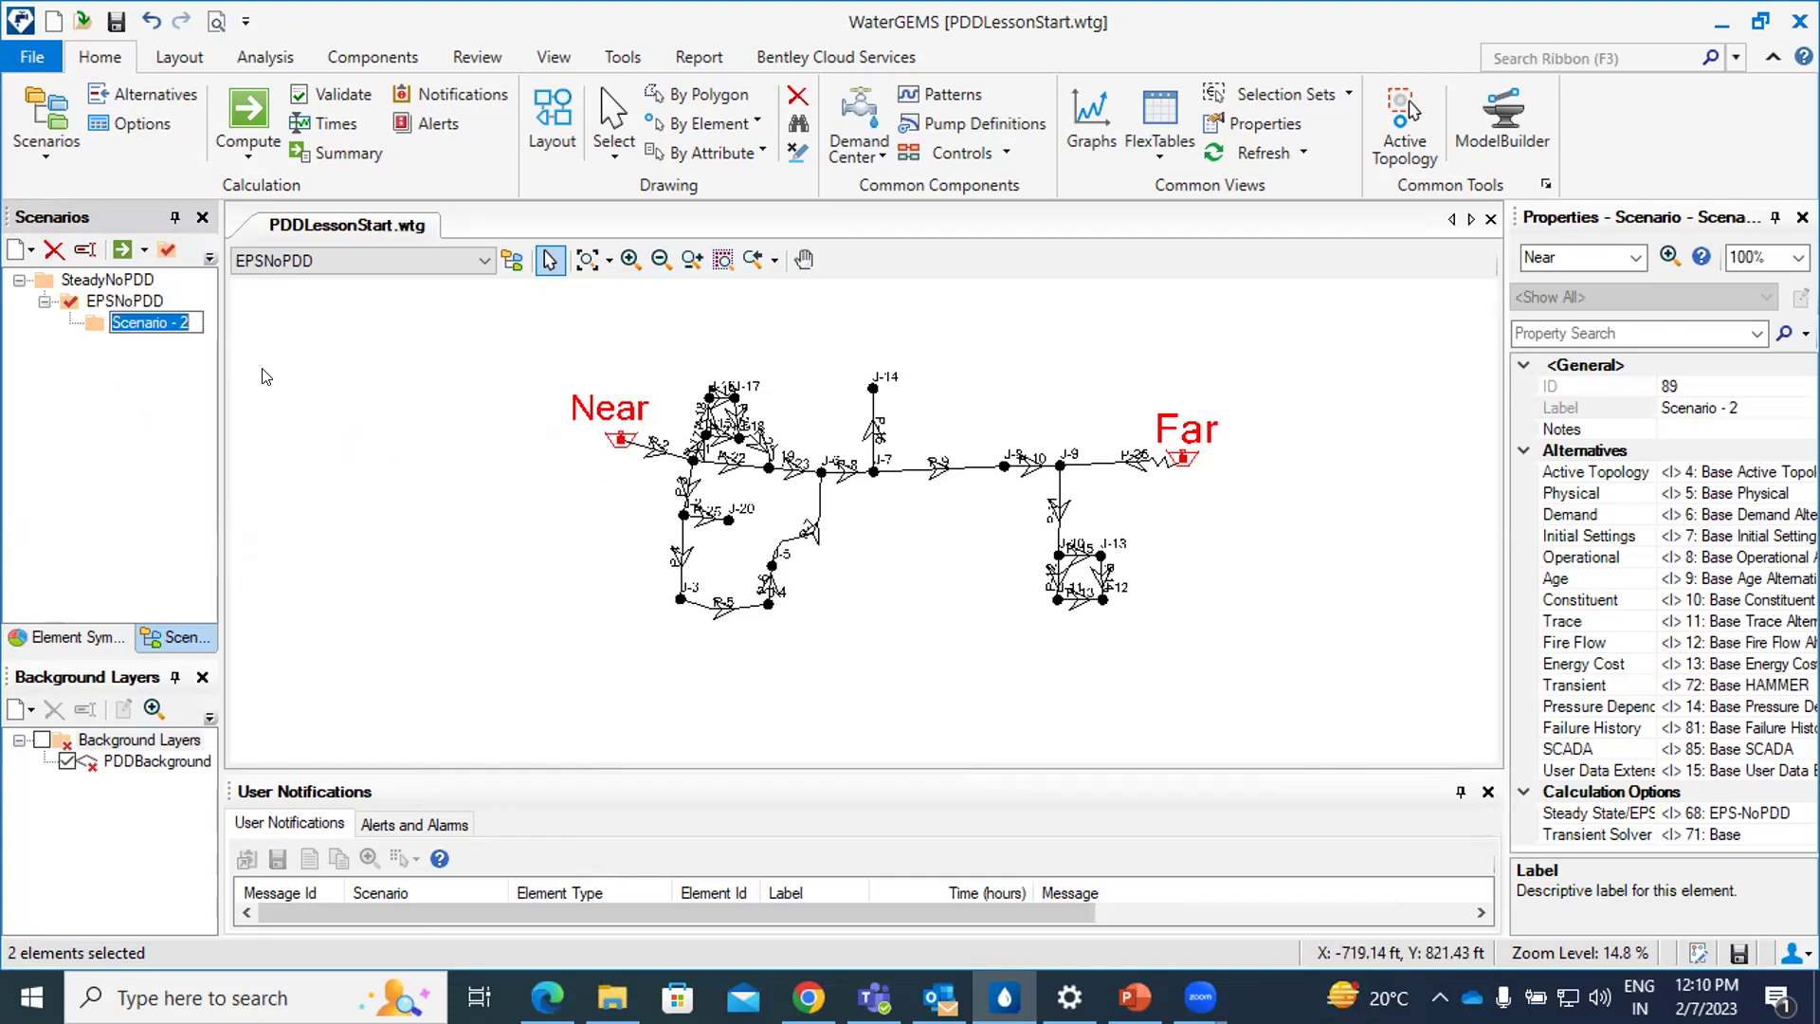
{"action": "type", "text": "EPS _p"}
{"action": "key", "text": "BackSpace"}
{"action": "type", "text": "PDD"}
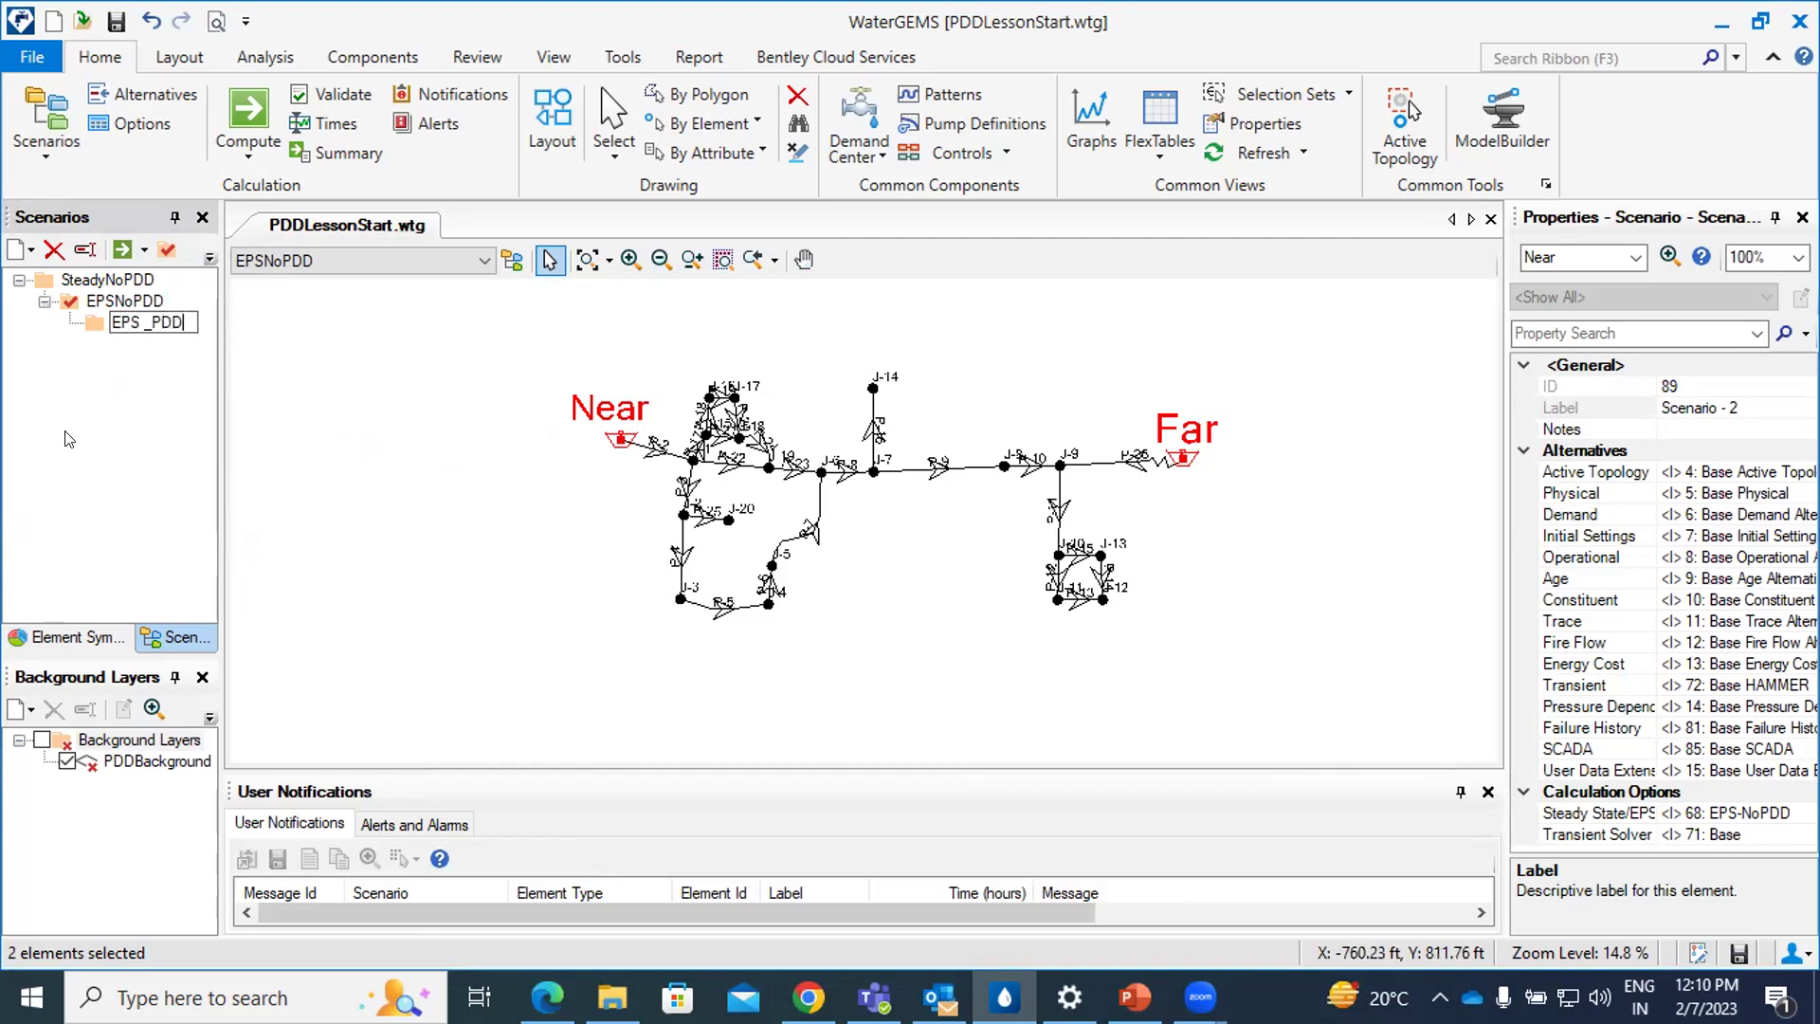
{"action": "key", "text": "Return"}
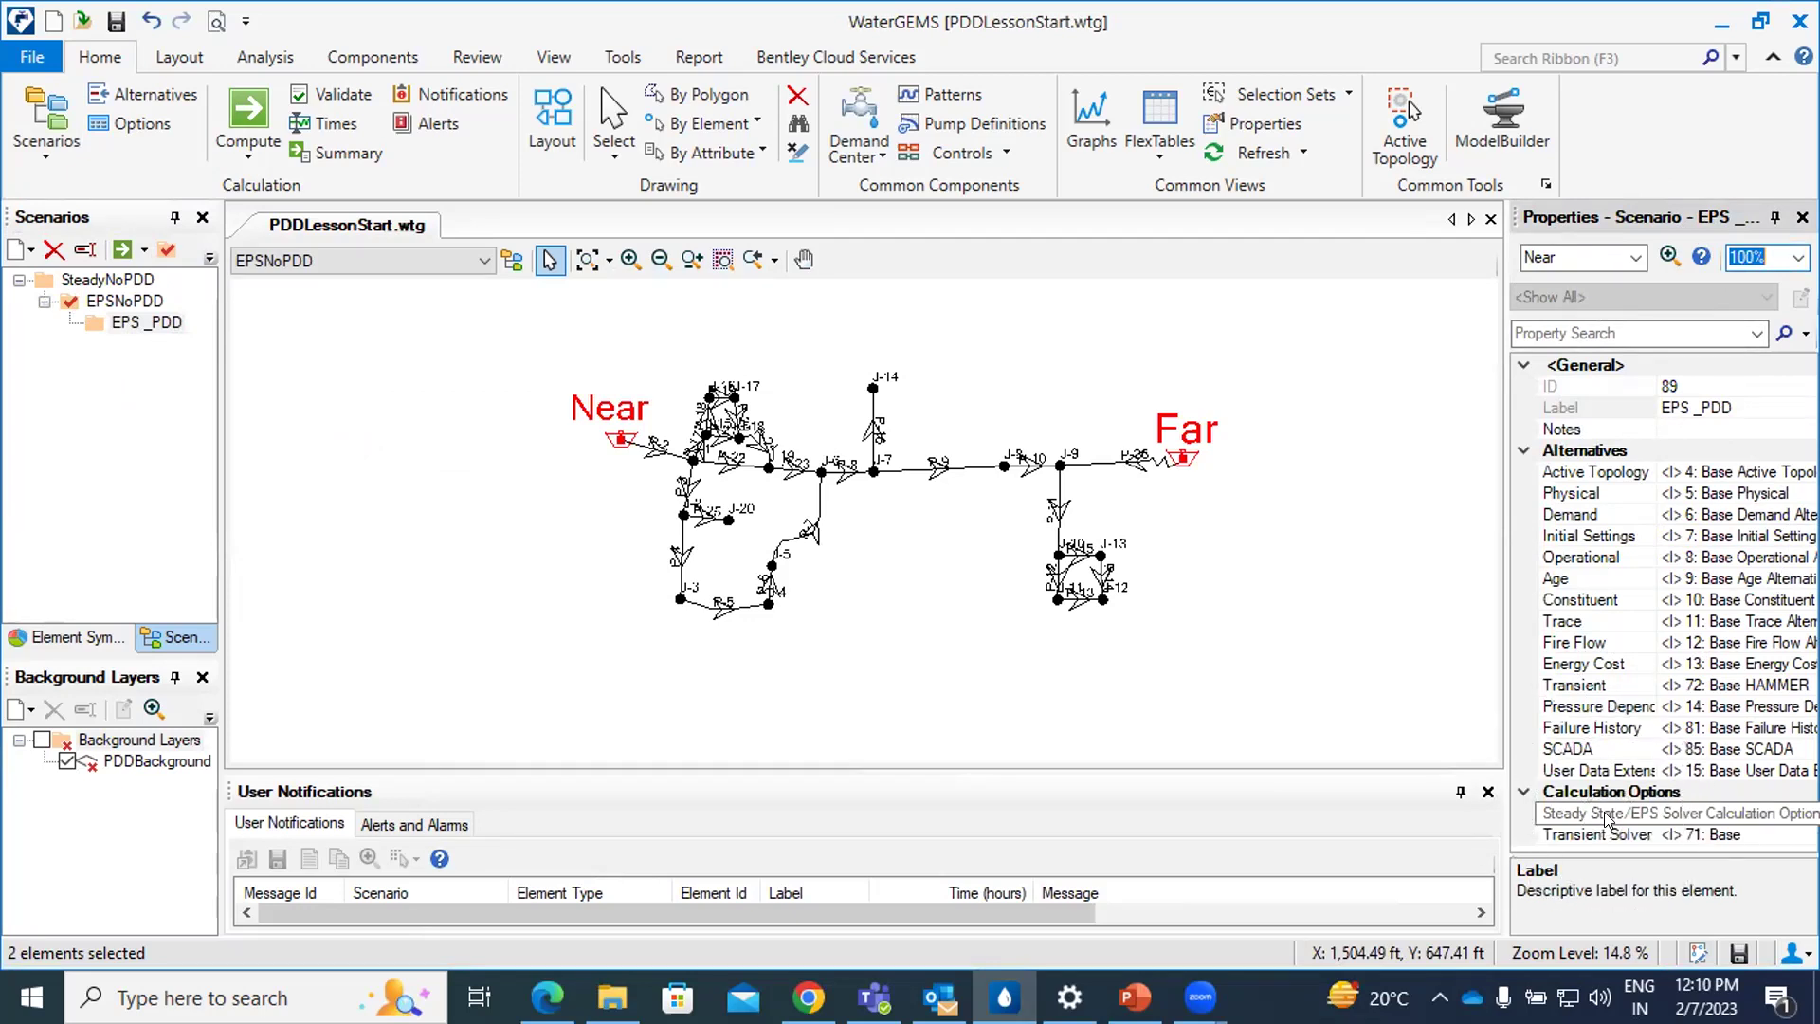
Give the EPS _PDD scenario a new Steady State/EPS Solver calculation option set named EPS - PDD CALC.
{"action": "left_click", "coordinate": [1746, 812]}
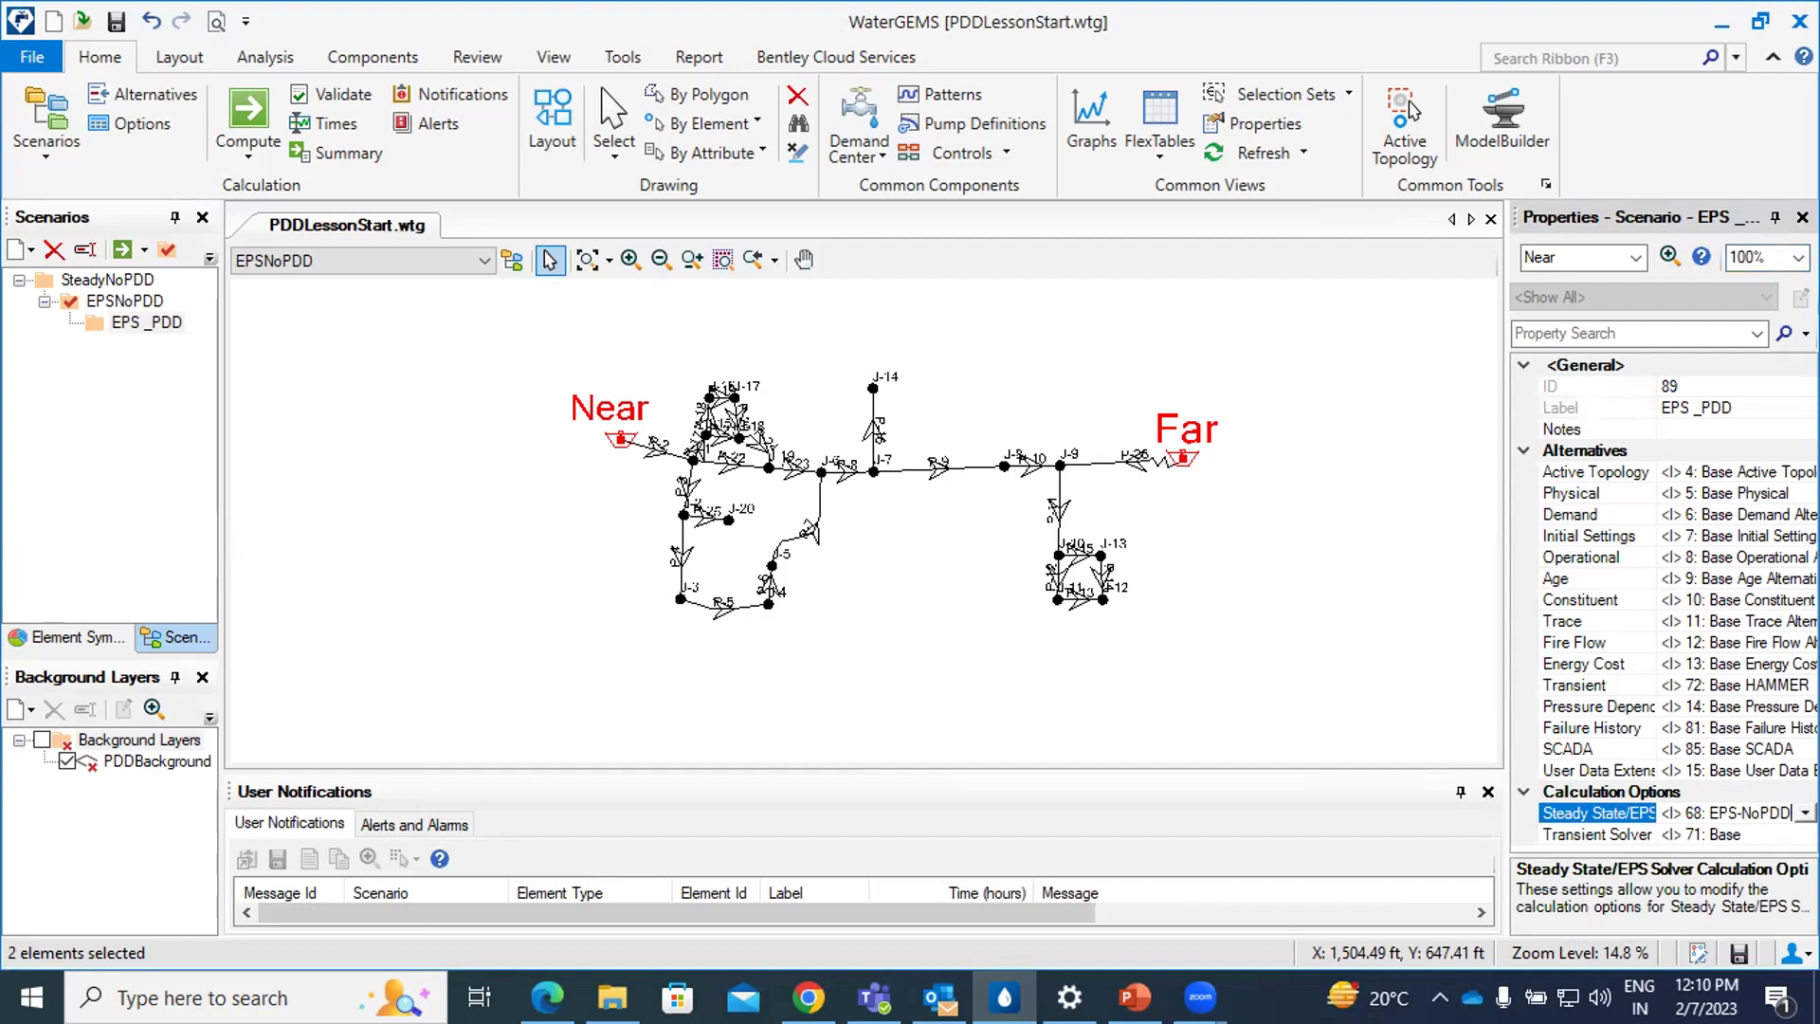
{"action": "left_click", "coordinate": [1804, 812]}
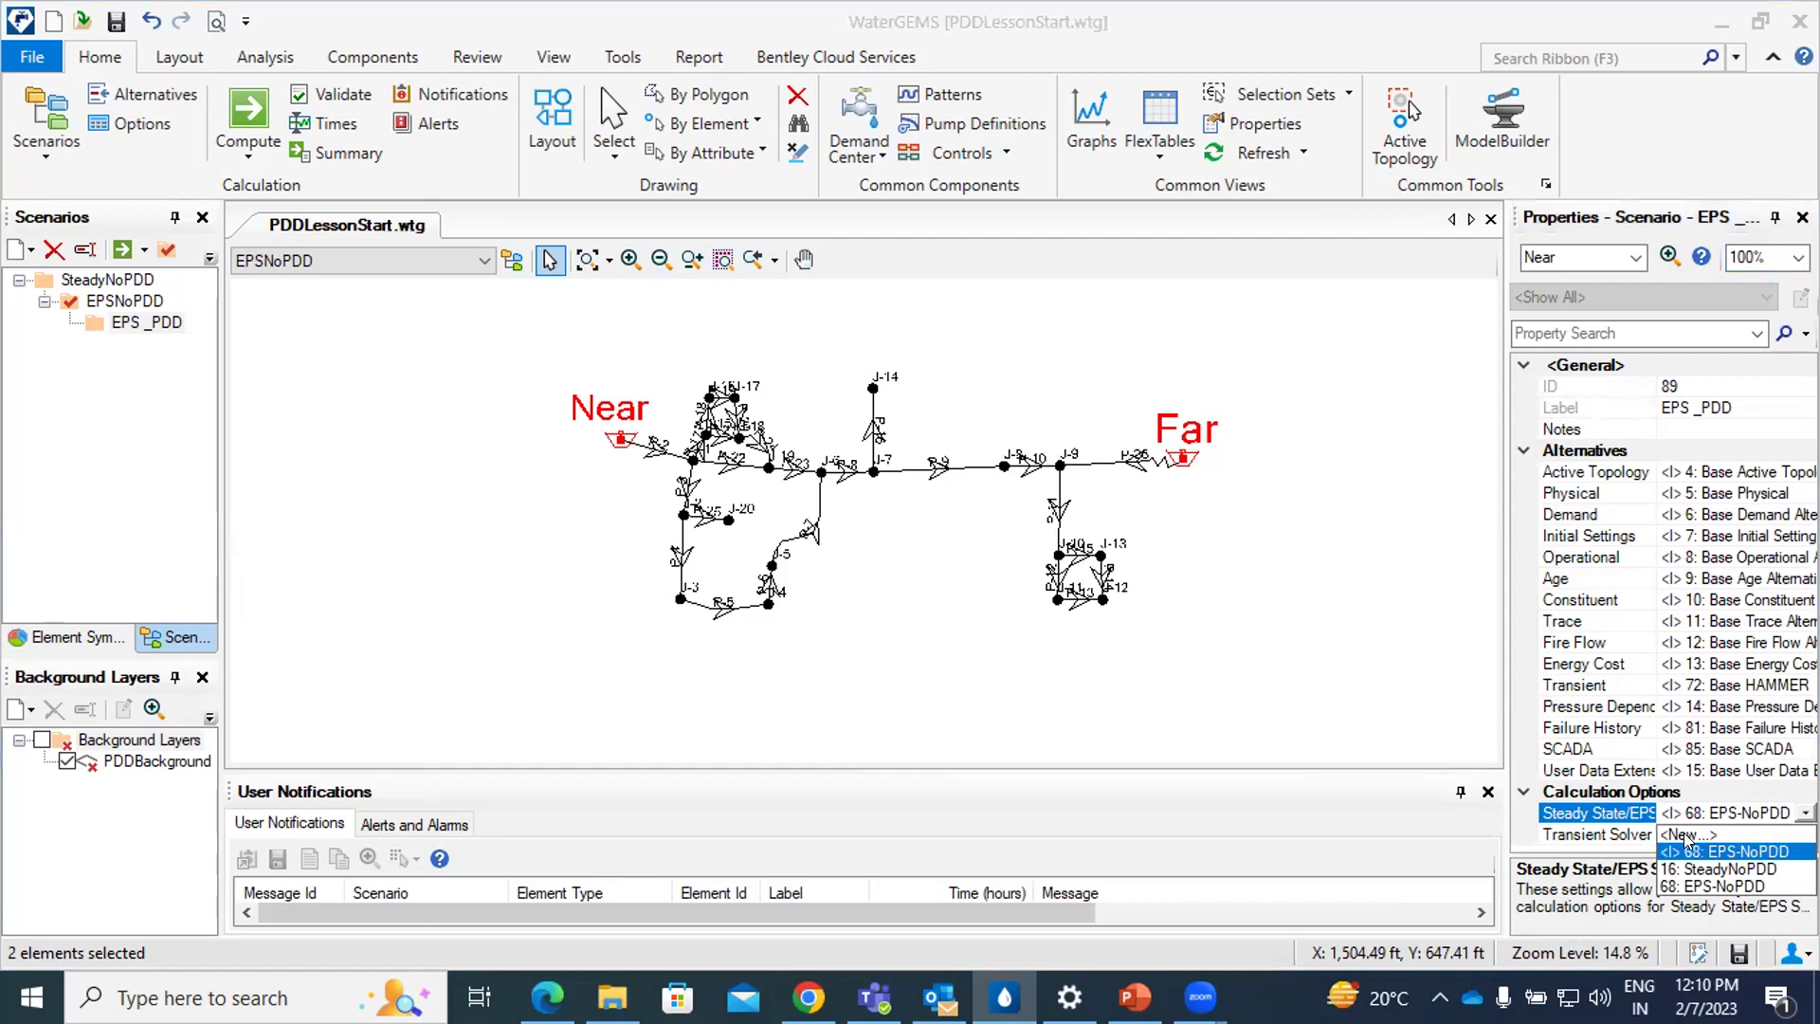
{"action": "left_click", "coordinate": [1683, 835]}
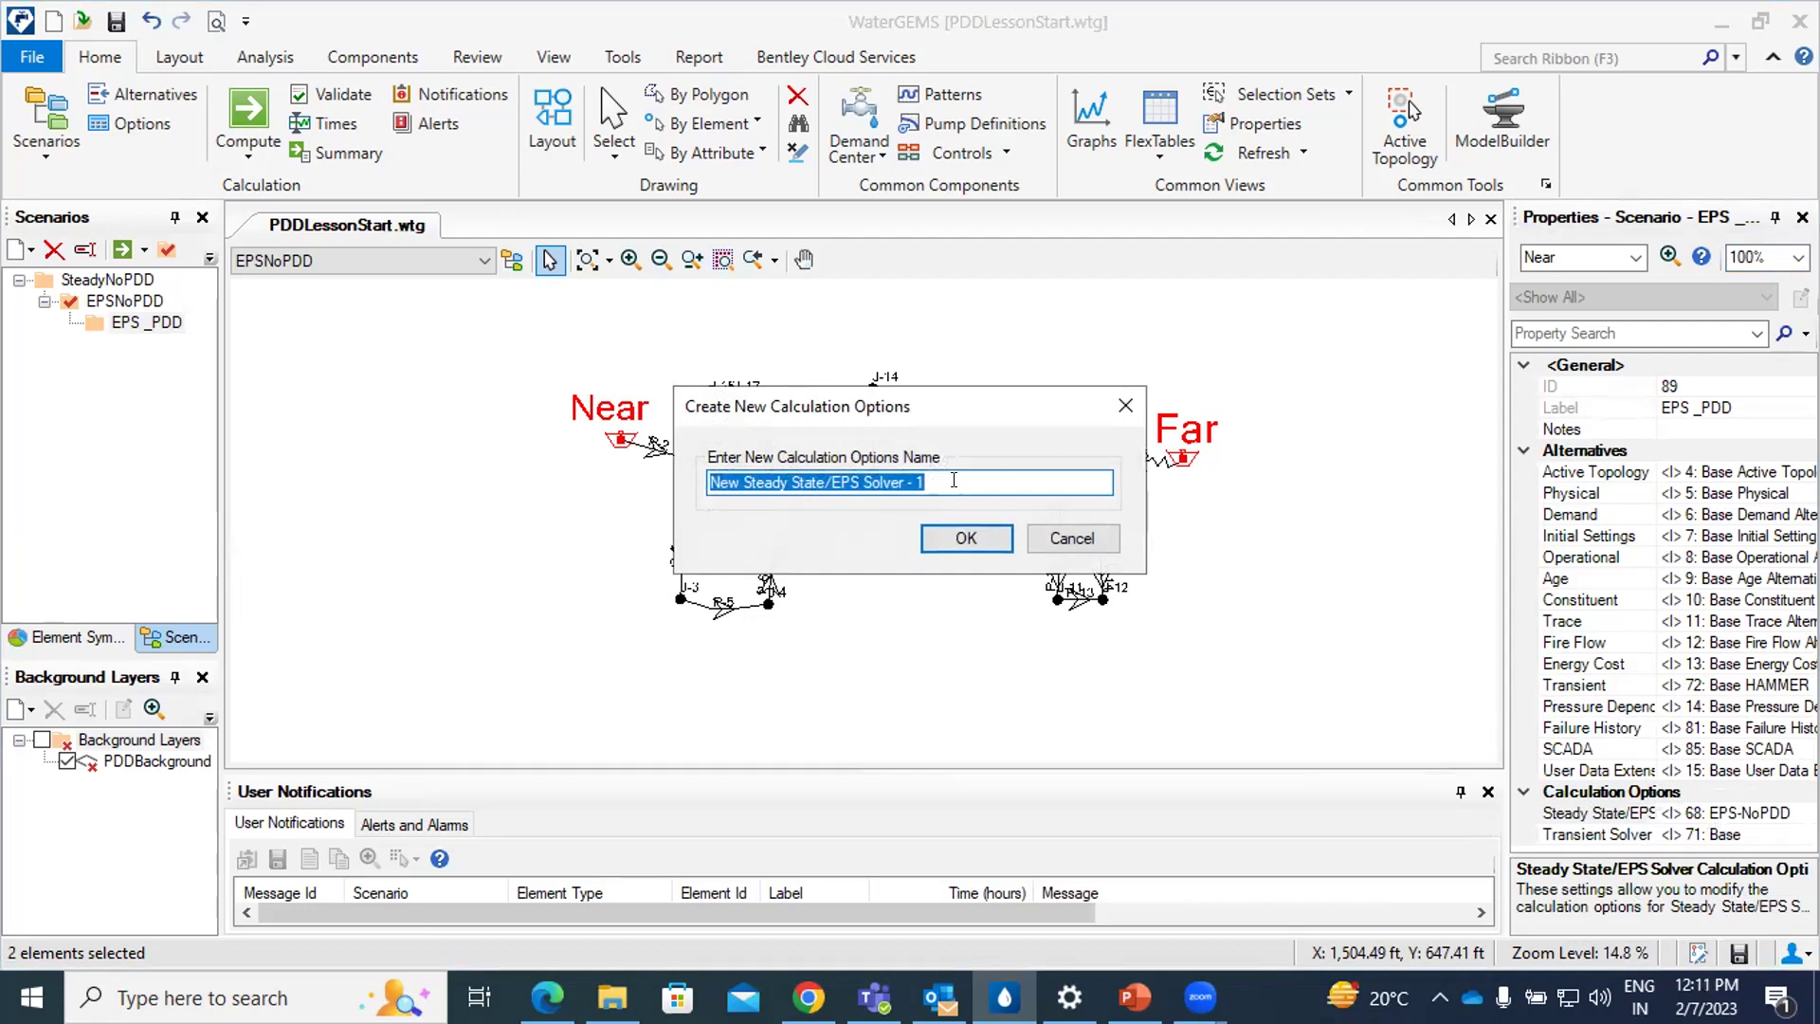
{"action": "type", "text": "EPS"}
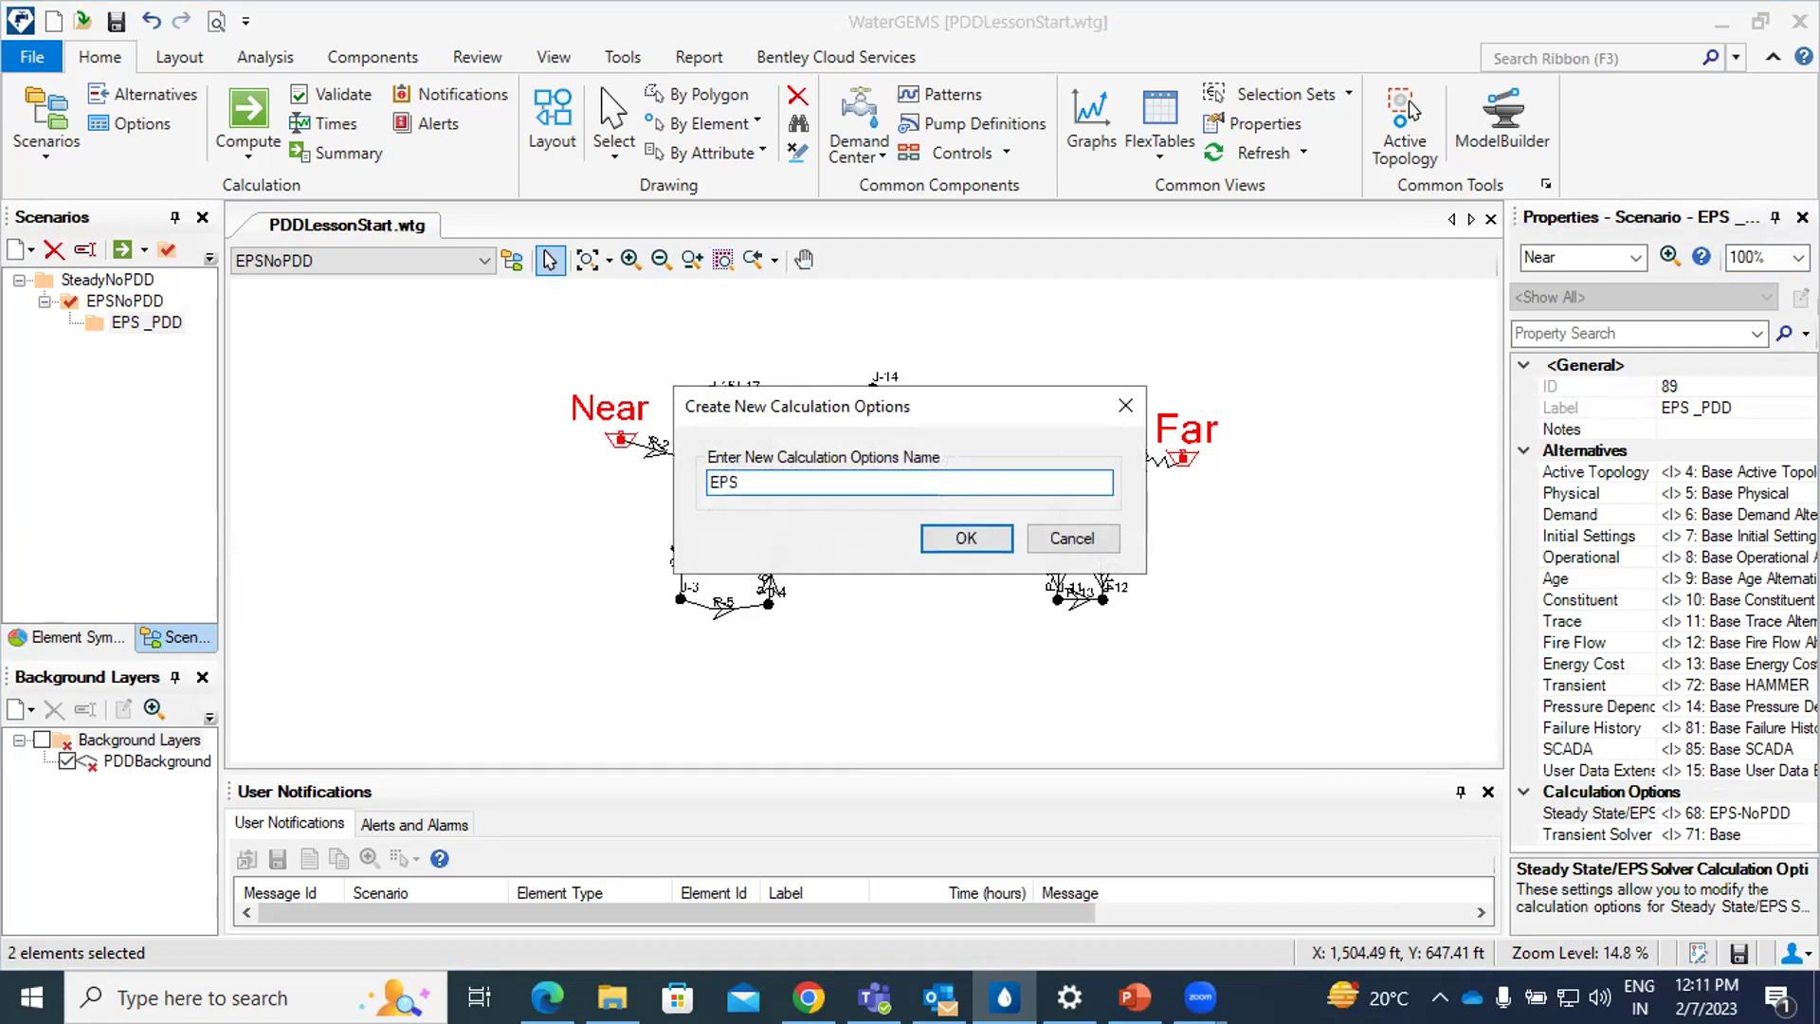
{"action": "type", "text": " - PDD CALC"}
{"action": "left_click", "coordinate": [968, 540]}
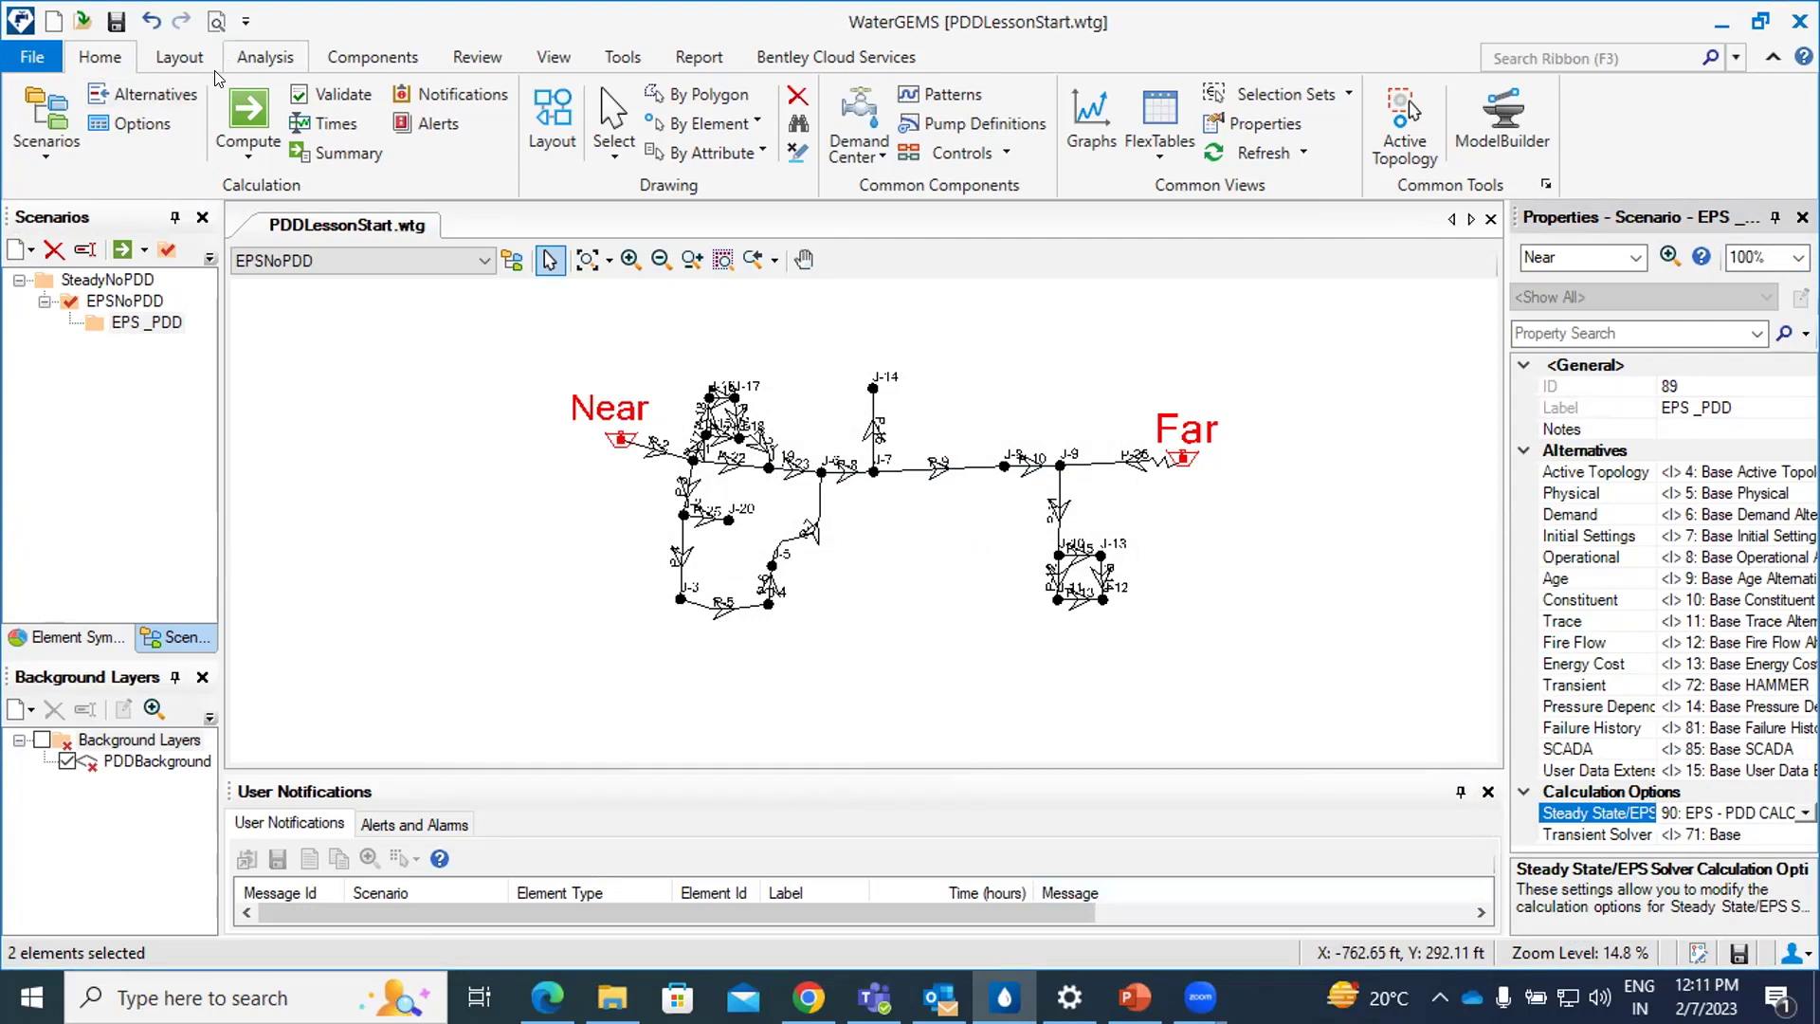
Set the time analysis type of the EPS - PDD CALC calculation options to EPS.
{"action": "left_click", "coordinate": [152, 125]}
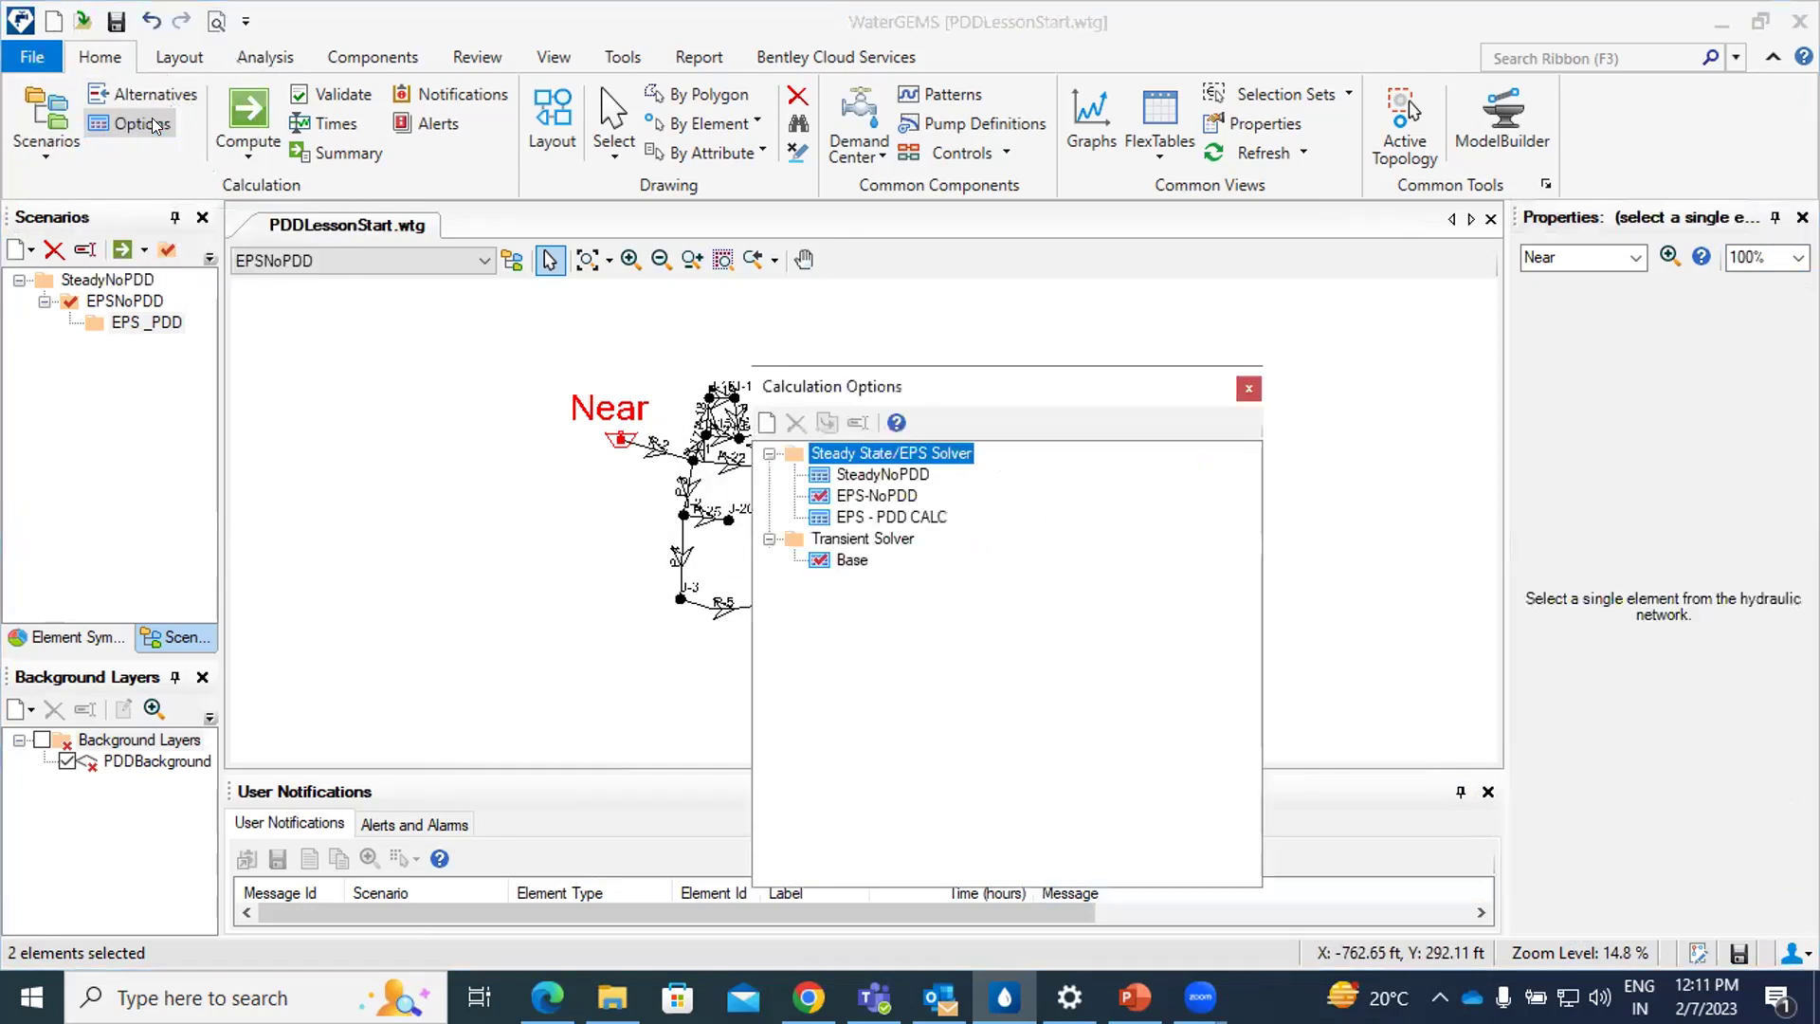
{"action": "mouse_move", "coordinate": [1031, 382]}
{"action": "left_mouse_down"}
{"action": "mouse_move", "coordinate": [1034, 350]}
{"action": "mouse_move", "coordinate": [1040, 376]}
{"action": "left_mouse_up"}
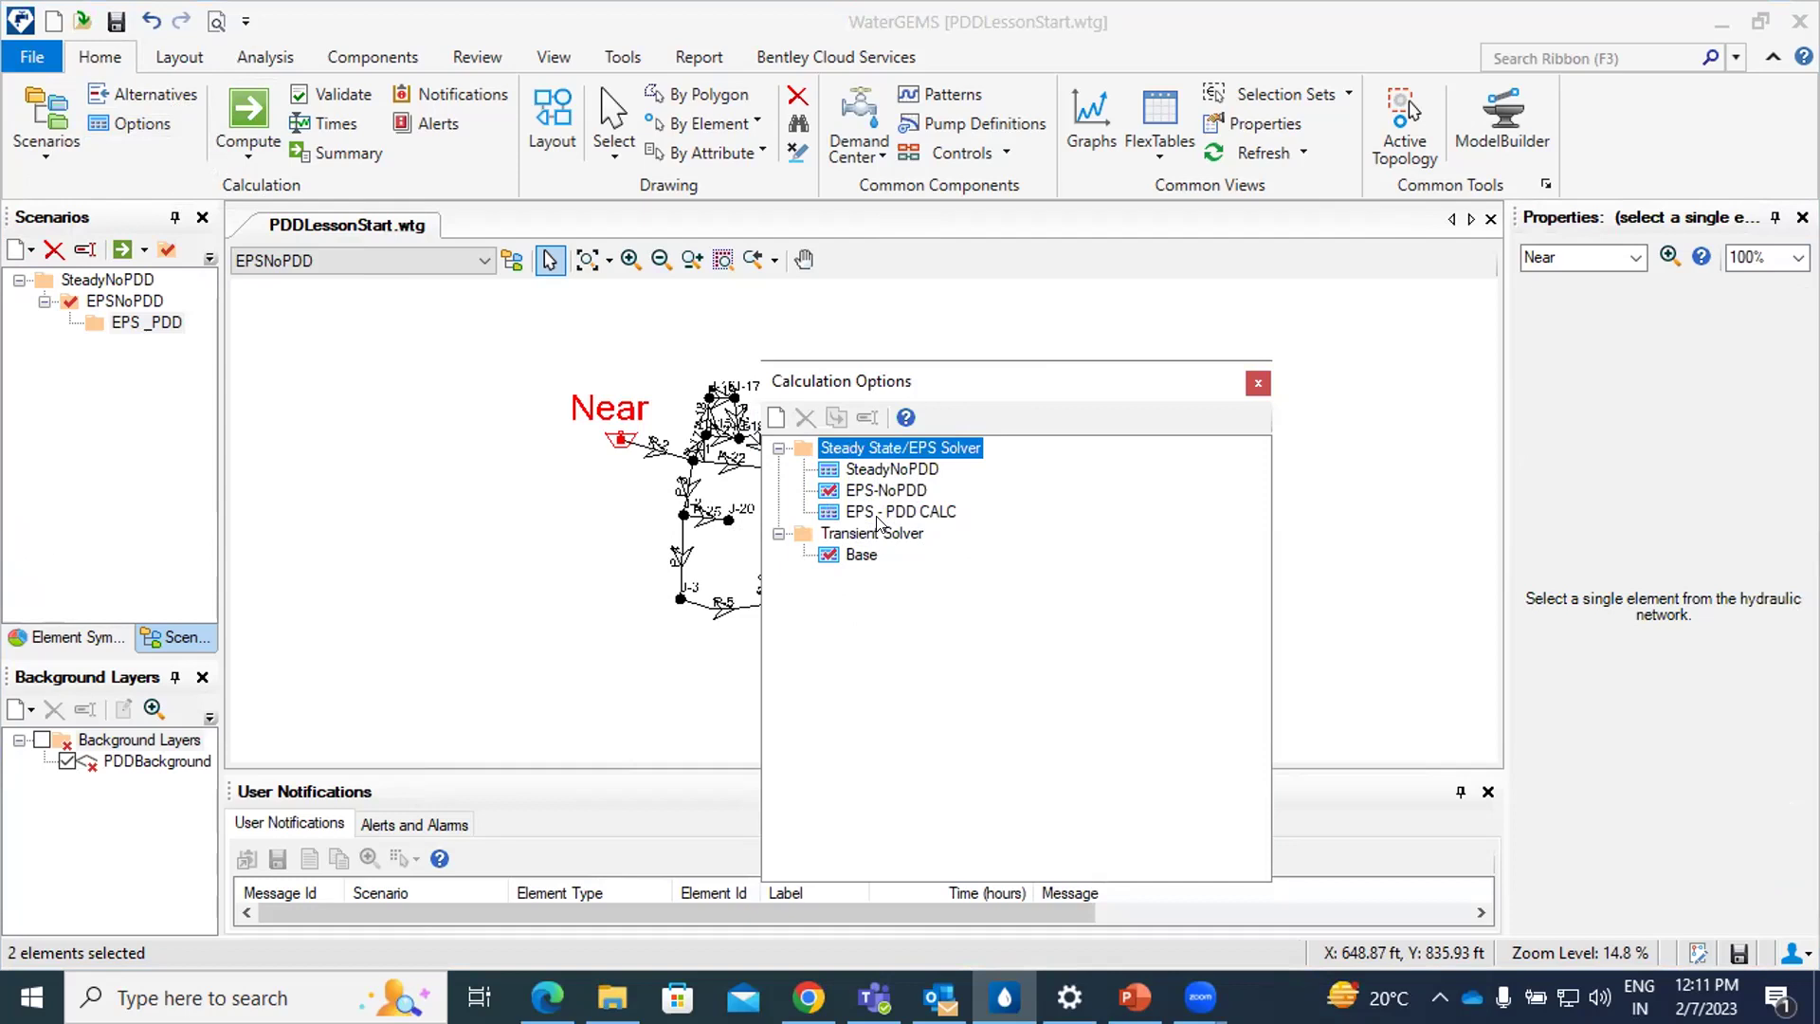
{"action": "left_click", "coordinate": [877, 512]}
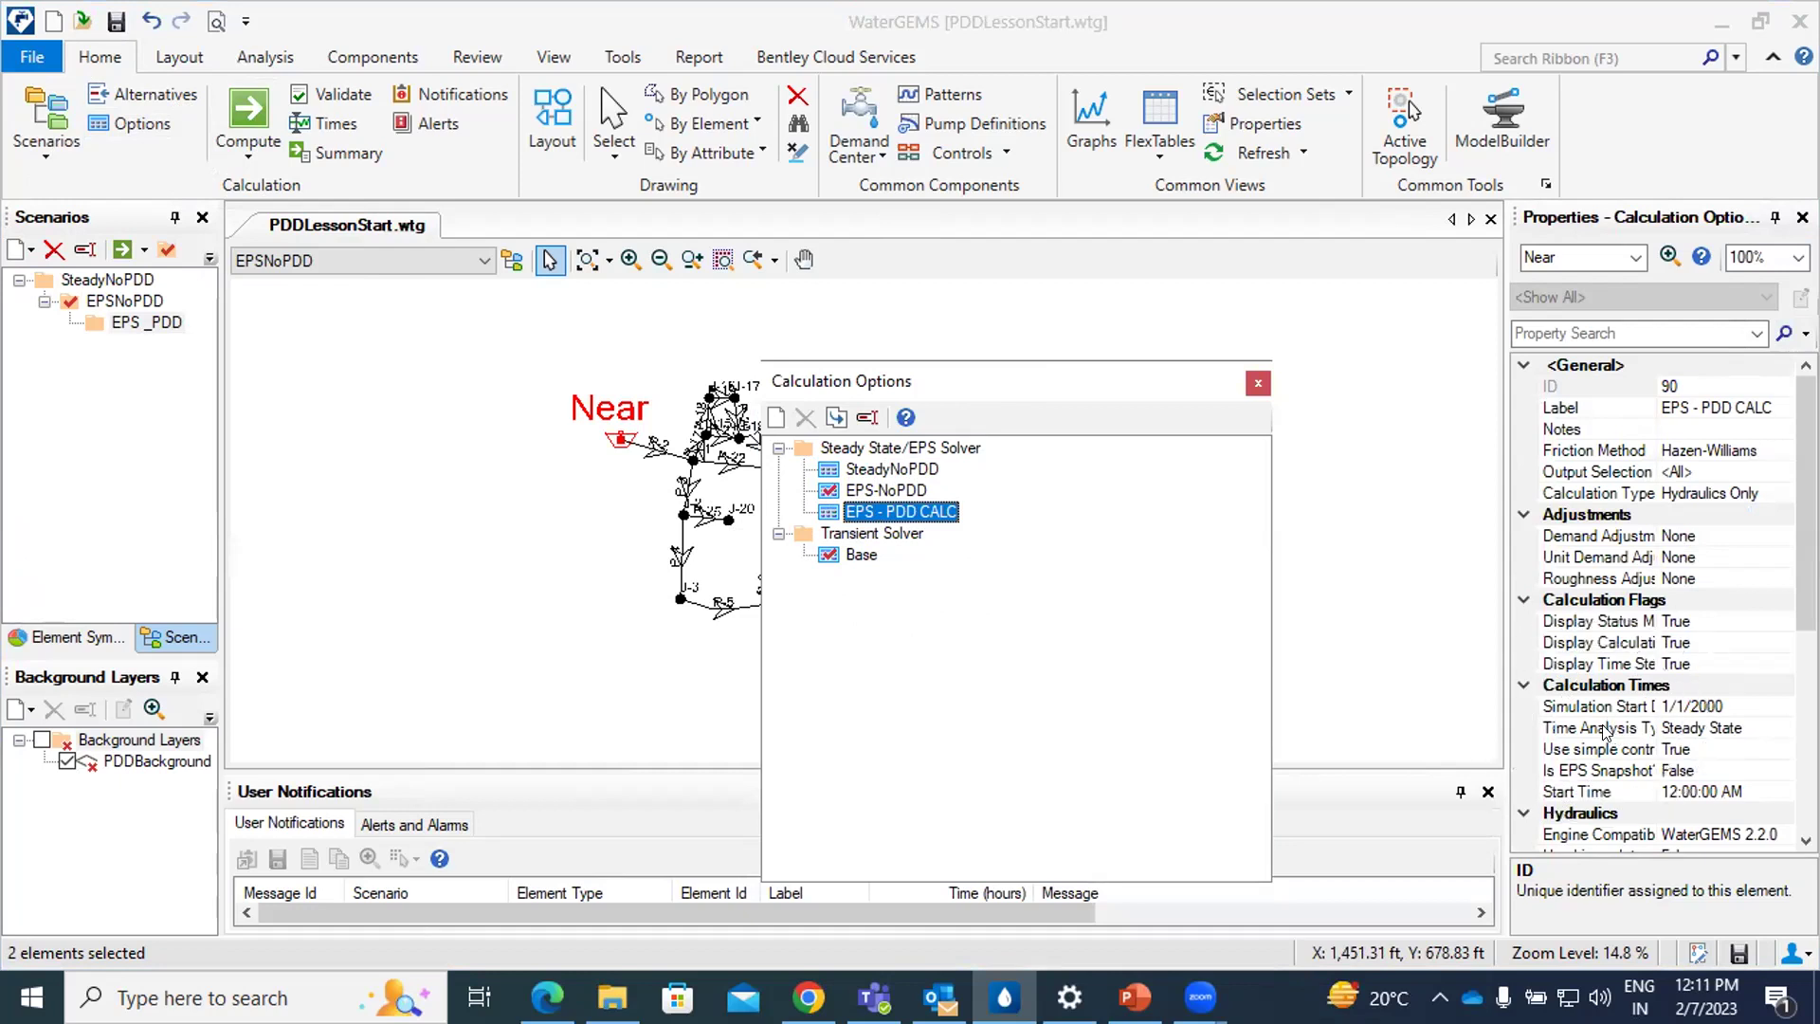
{"action": "left_click", "coordinate": [1754, 731]}
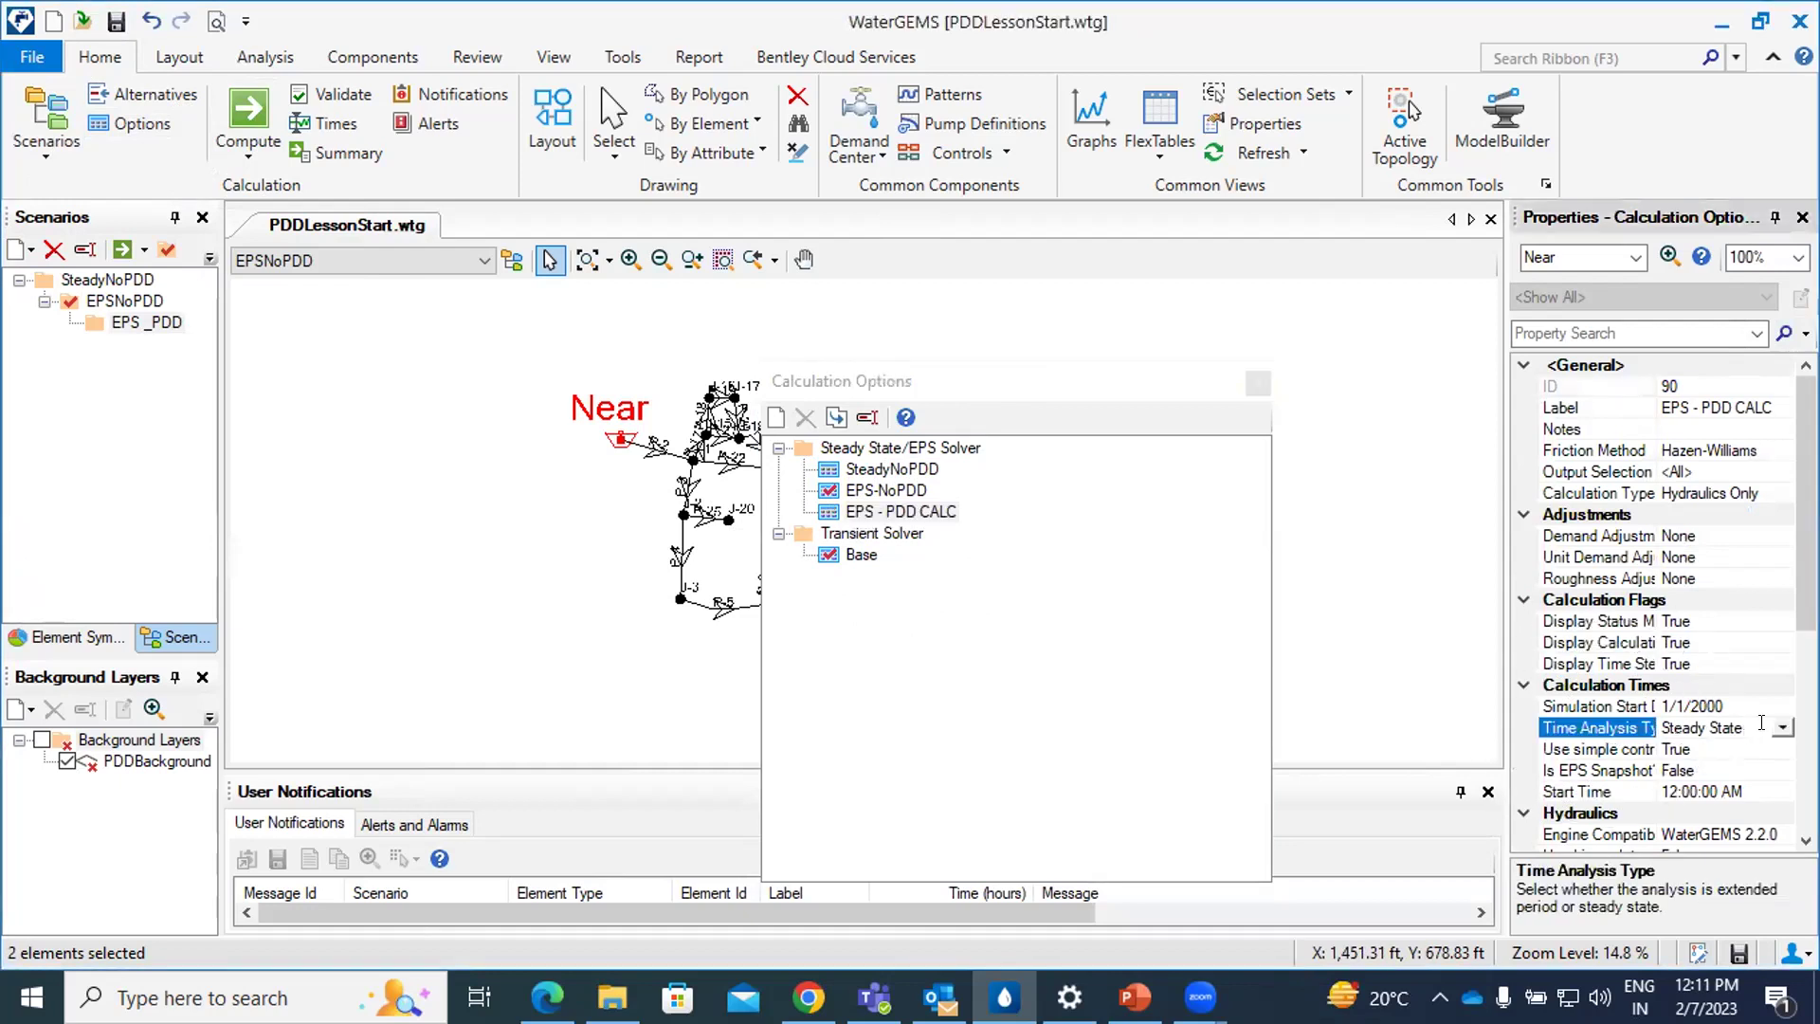
{"action": "left_click", "coordinate": [1781, 729]}
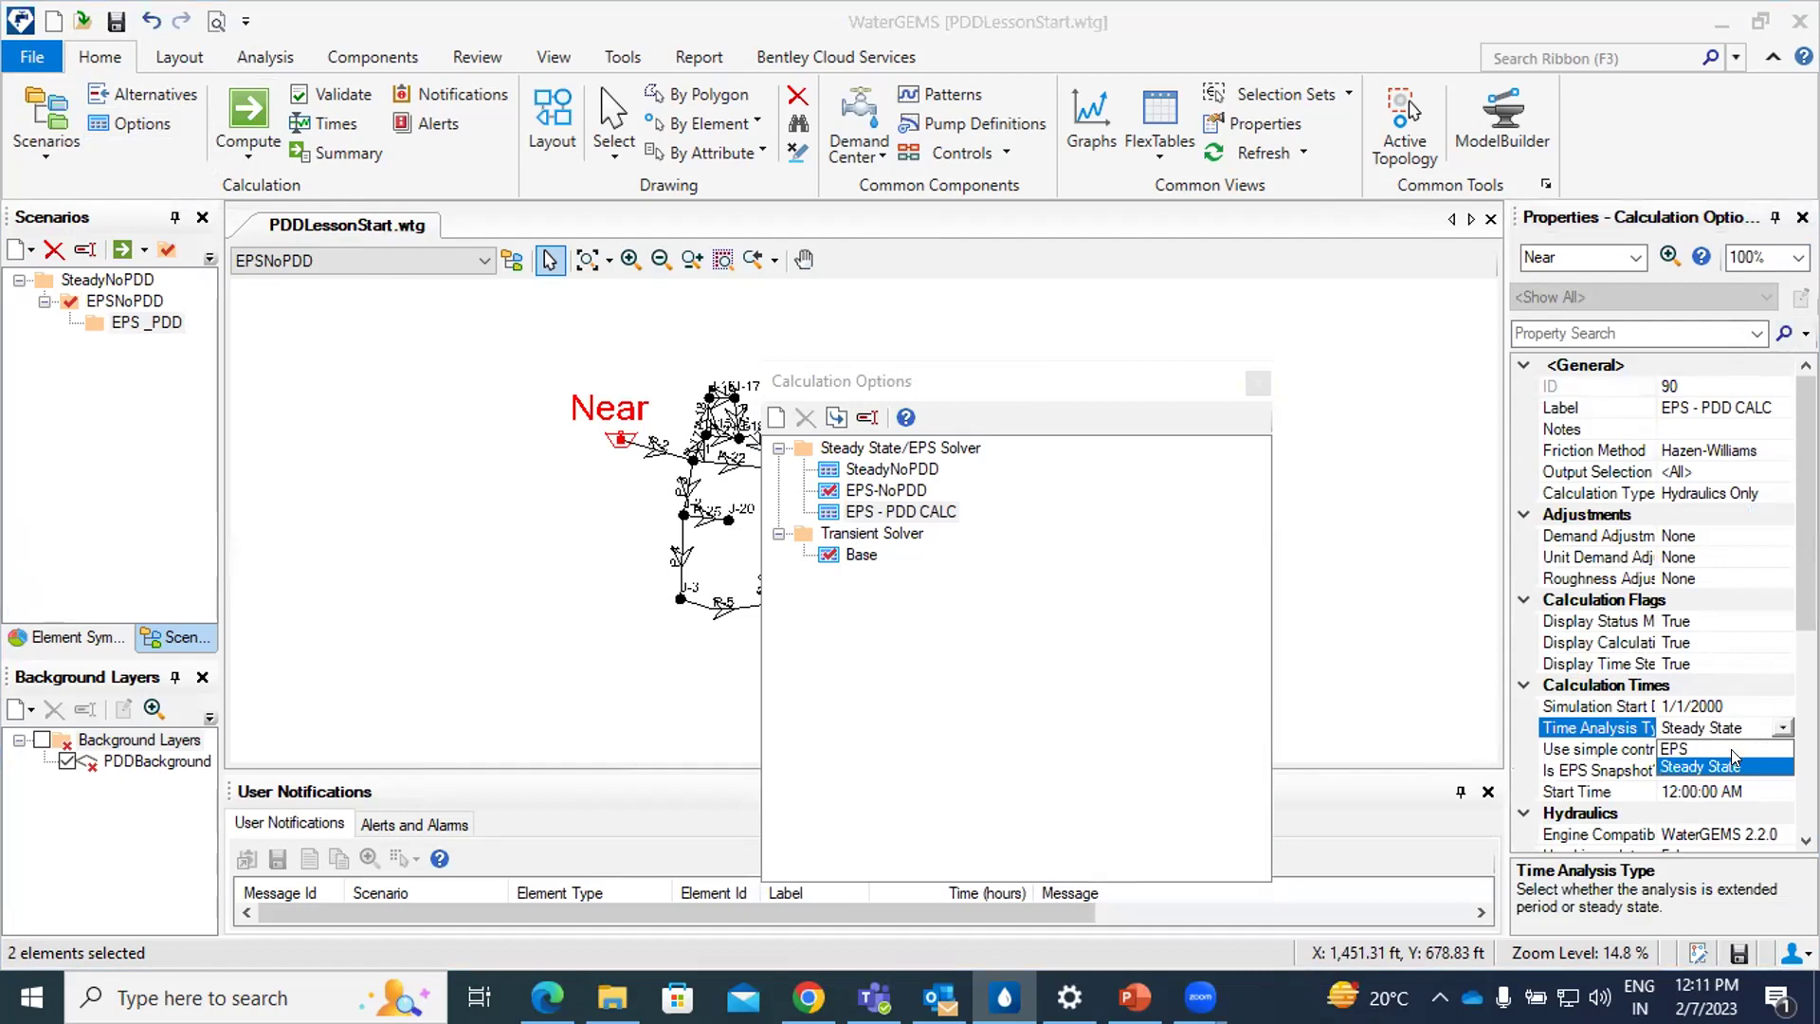
{"action": "left_click", "coordinate": [1694, 747]}
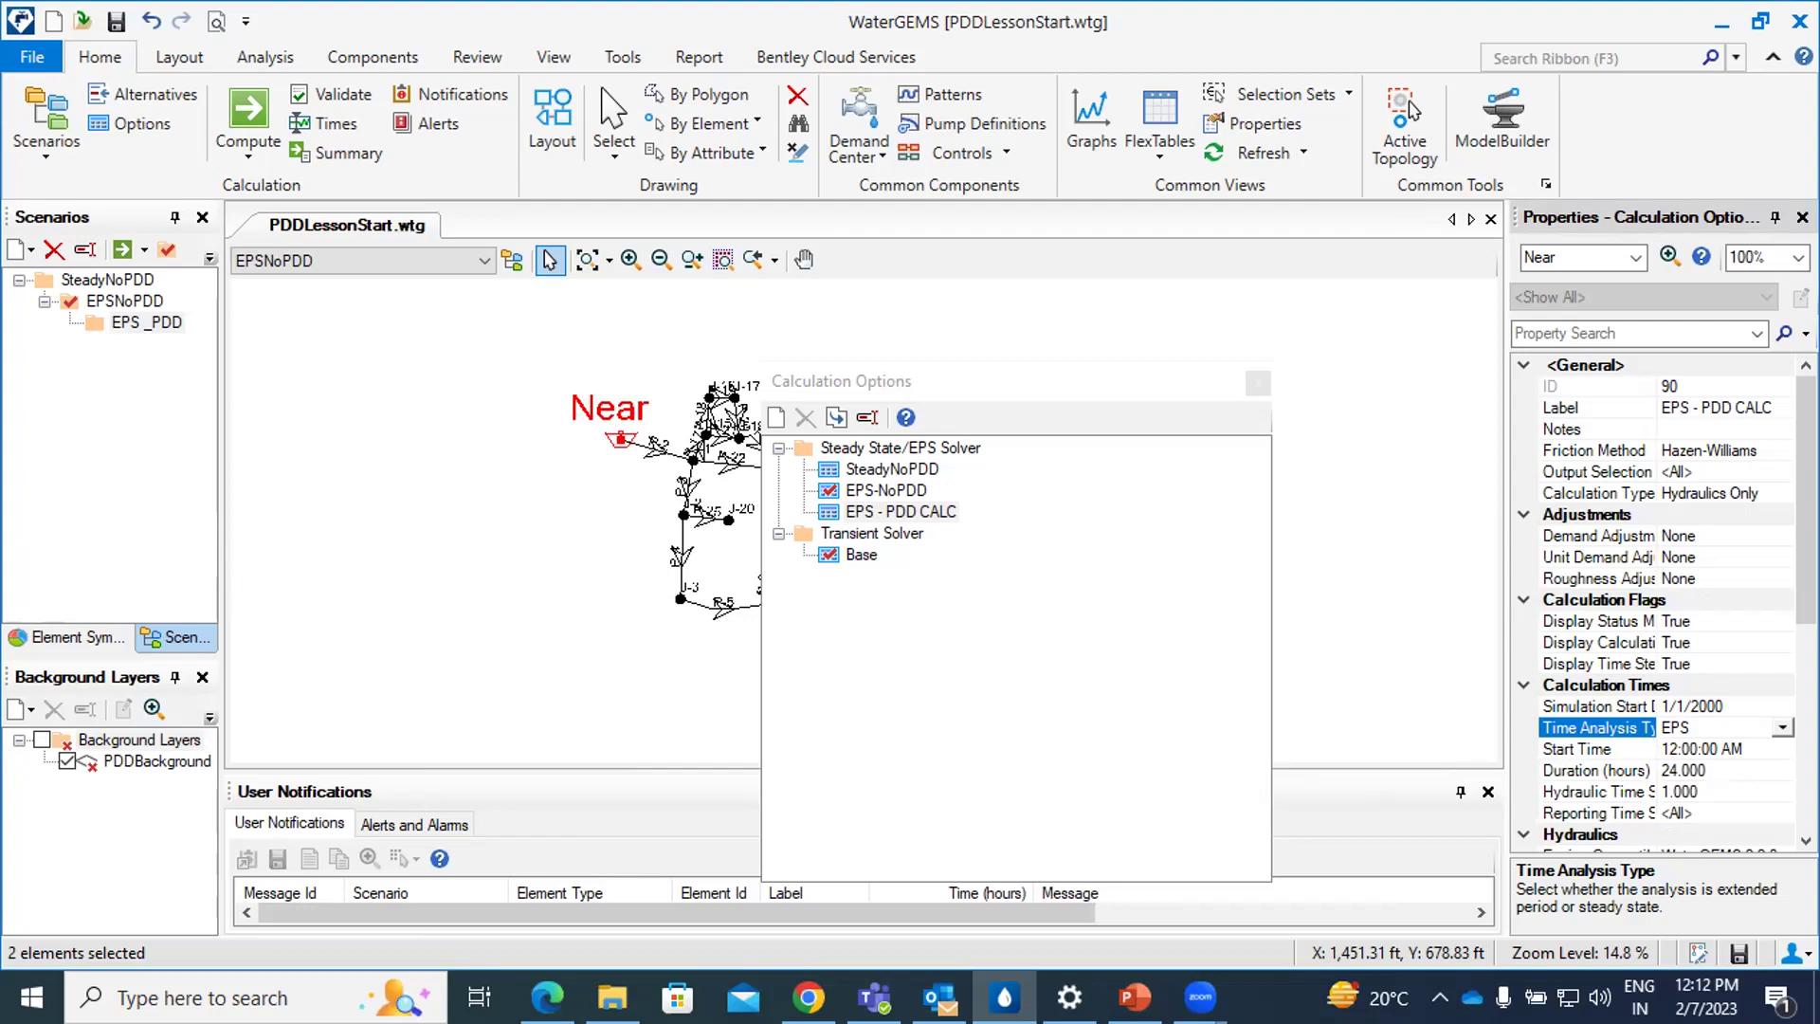
Set Use Pressure Dependent Demand to True in the EPS - PDD CALC calculation options and close the calculation options.
{"action": "scroll", "coordinate": [1645, 751], "scroll_direction": "down", "scroll_amount": 3}
{"action": "scroll", "coordinate": [1645, 752], "scroll_direction": "down", "scroll_amount": 4}
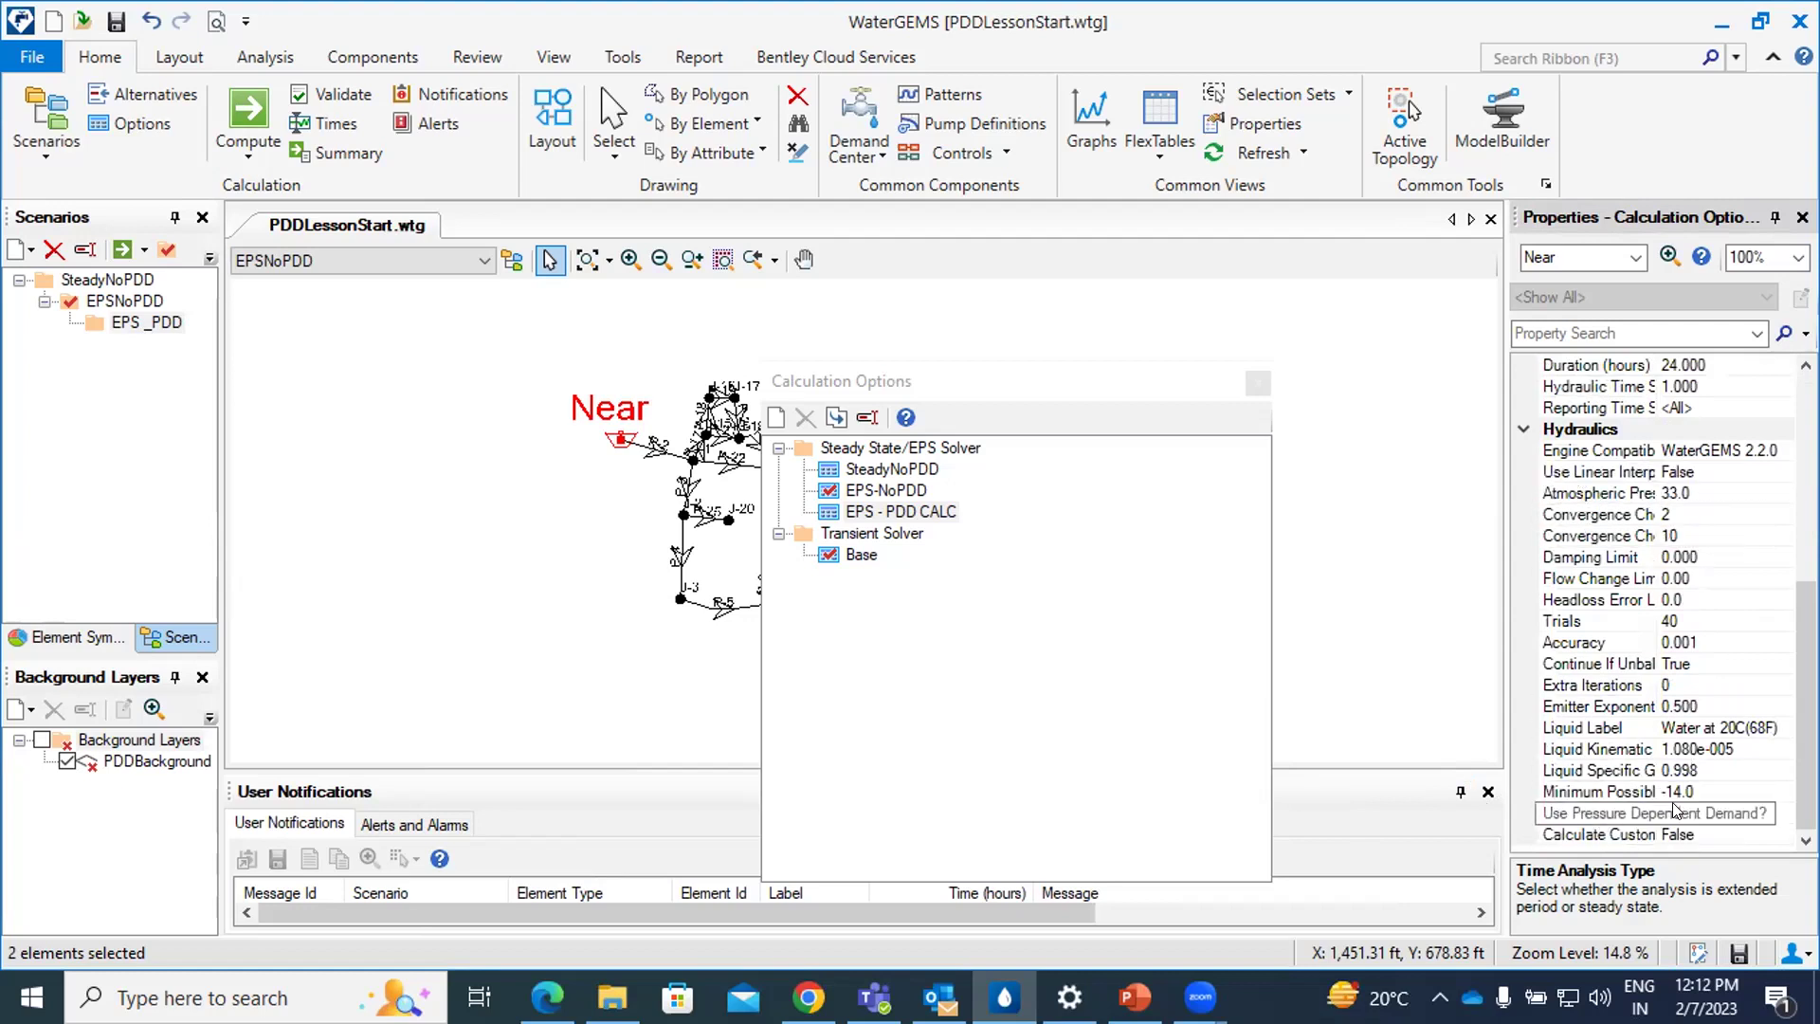
{"action": "left_click", "coordinate": [1754, 820]}
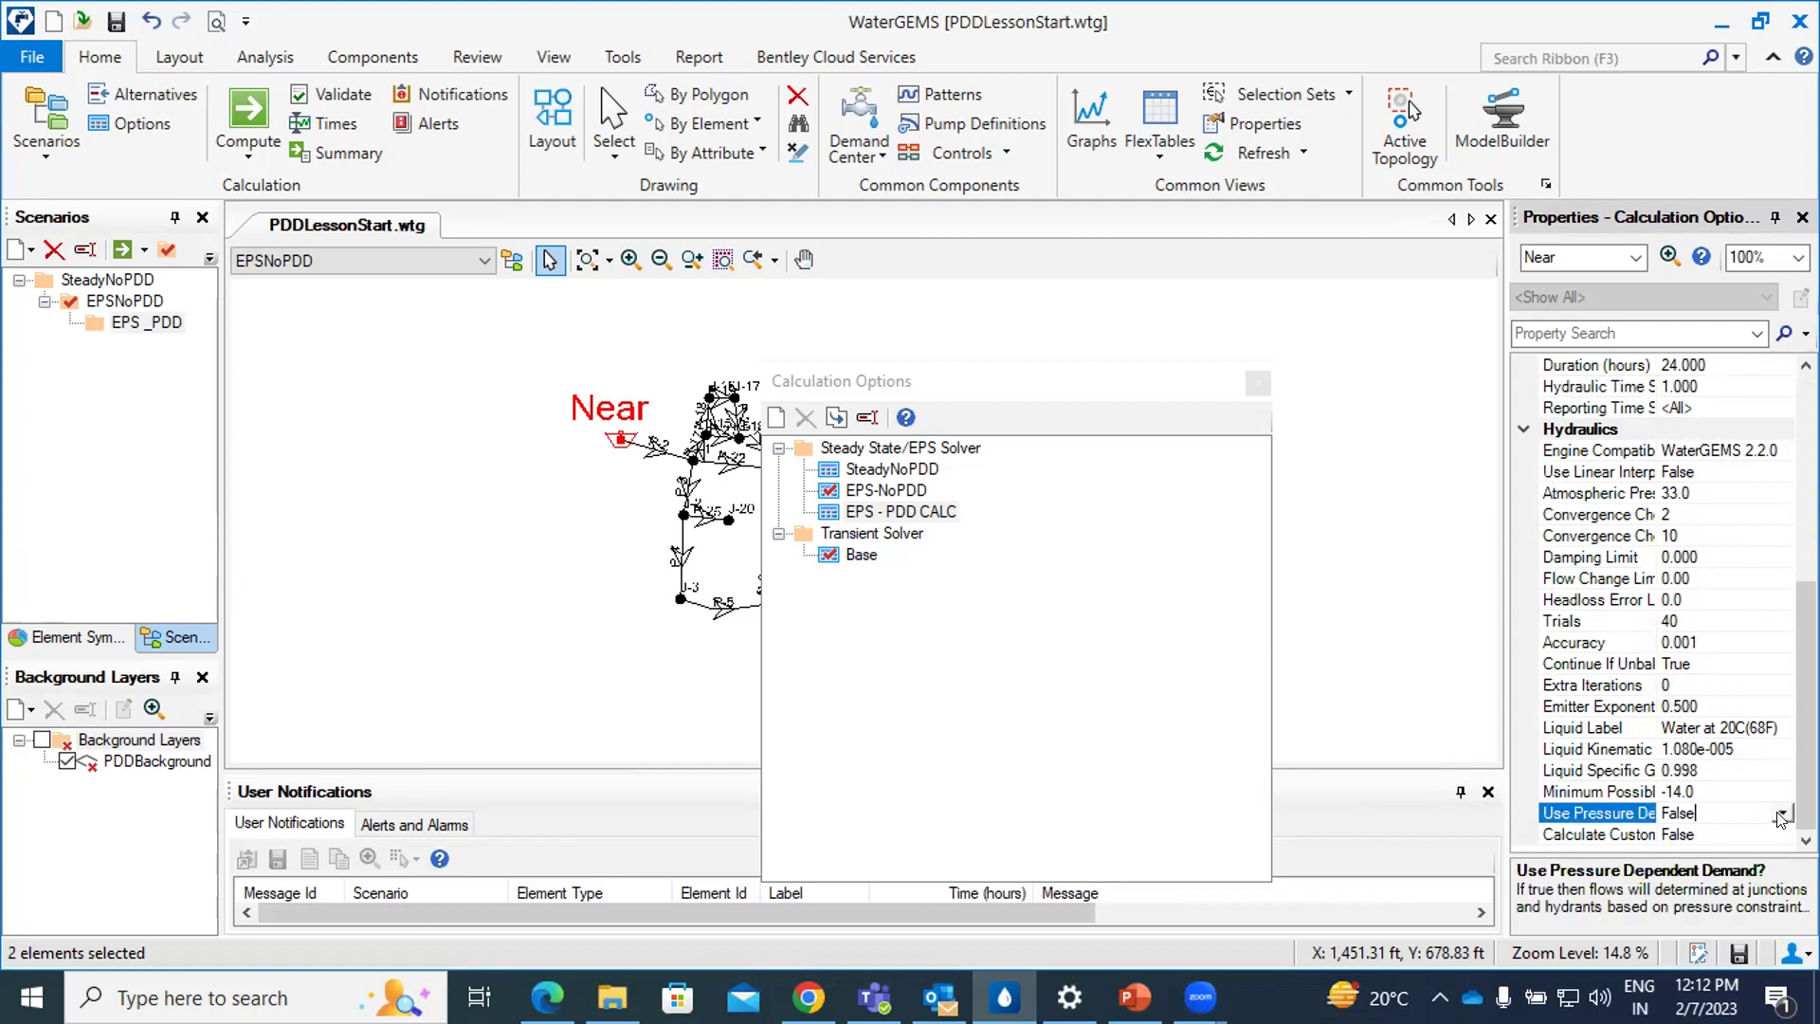
{"action": "left_click", "coordinate": [1782, 815]}
{"action": "left_click", "coordinate": [1695, 836]}
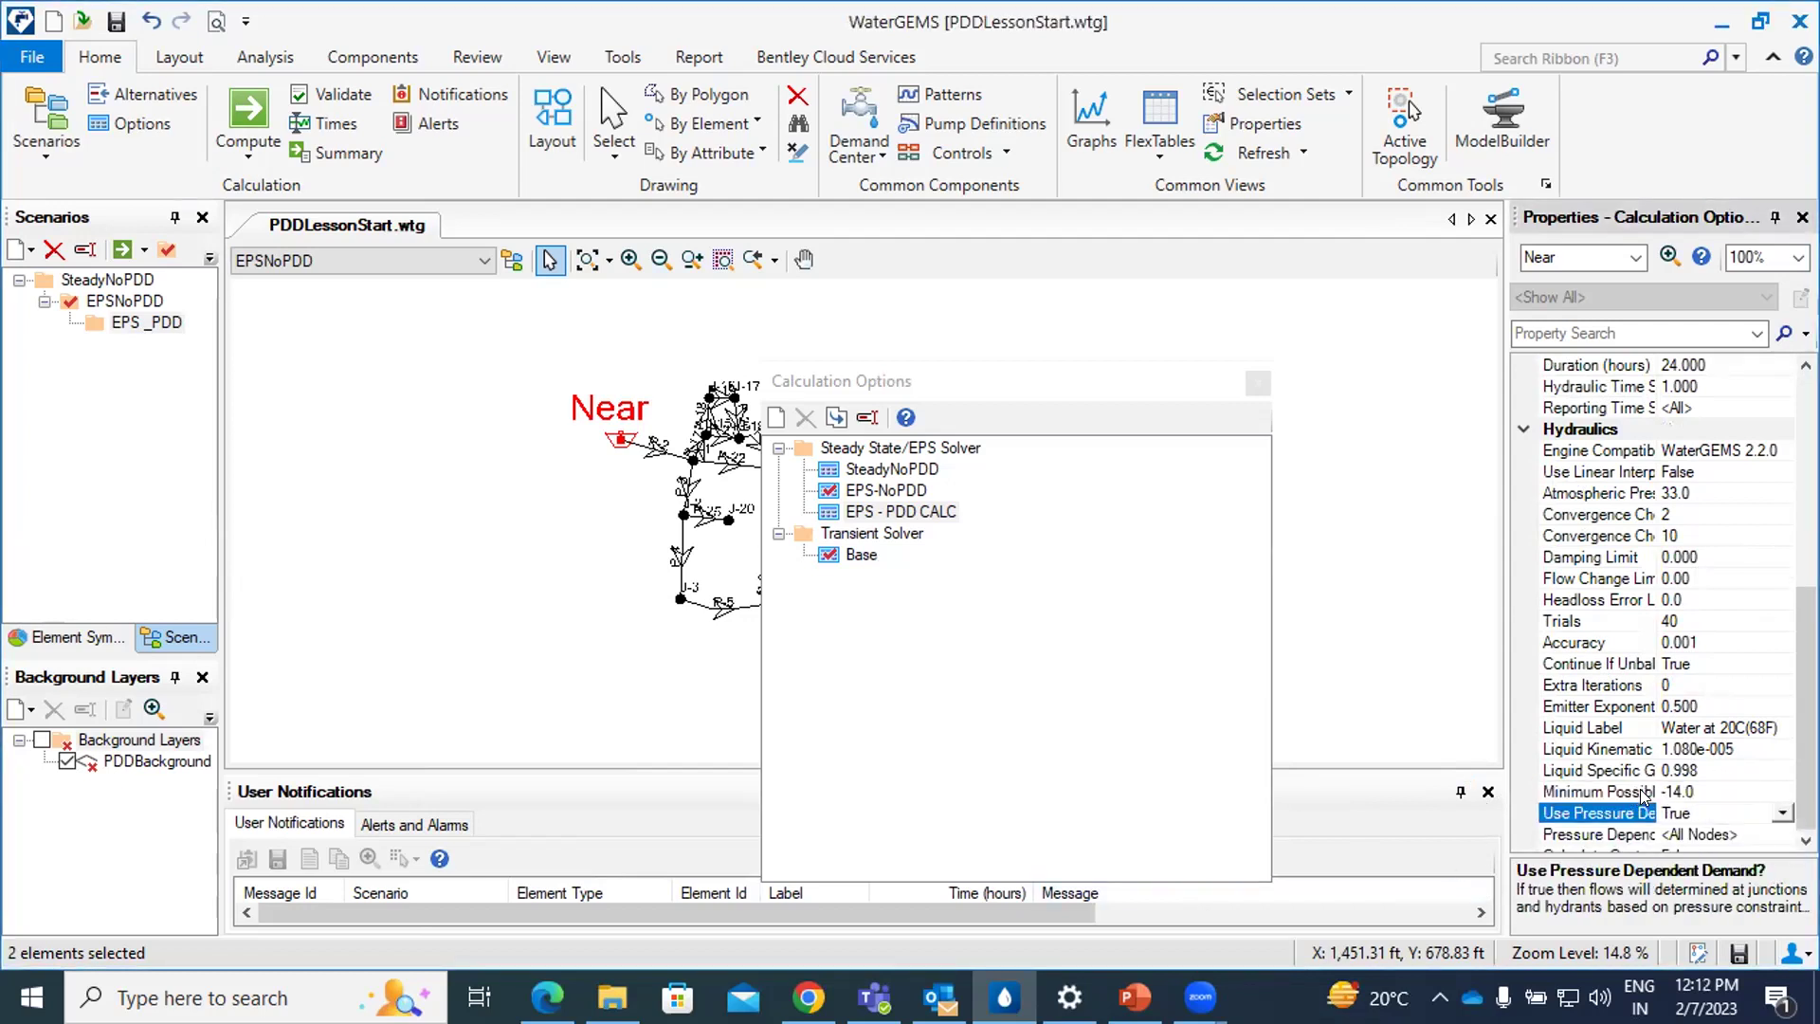
{"action": "scroll", "coordinate": [1633, 836], "scroll_direction": "down", "scroll_amount": 1}
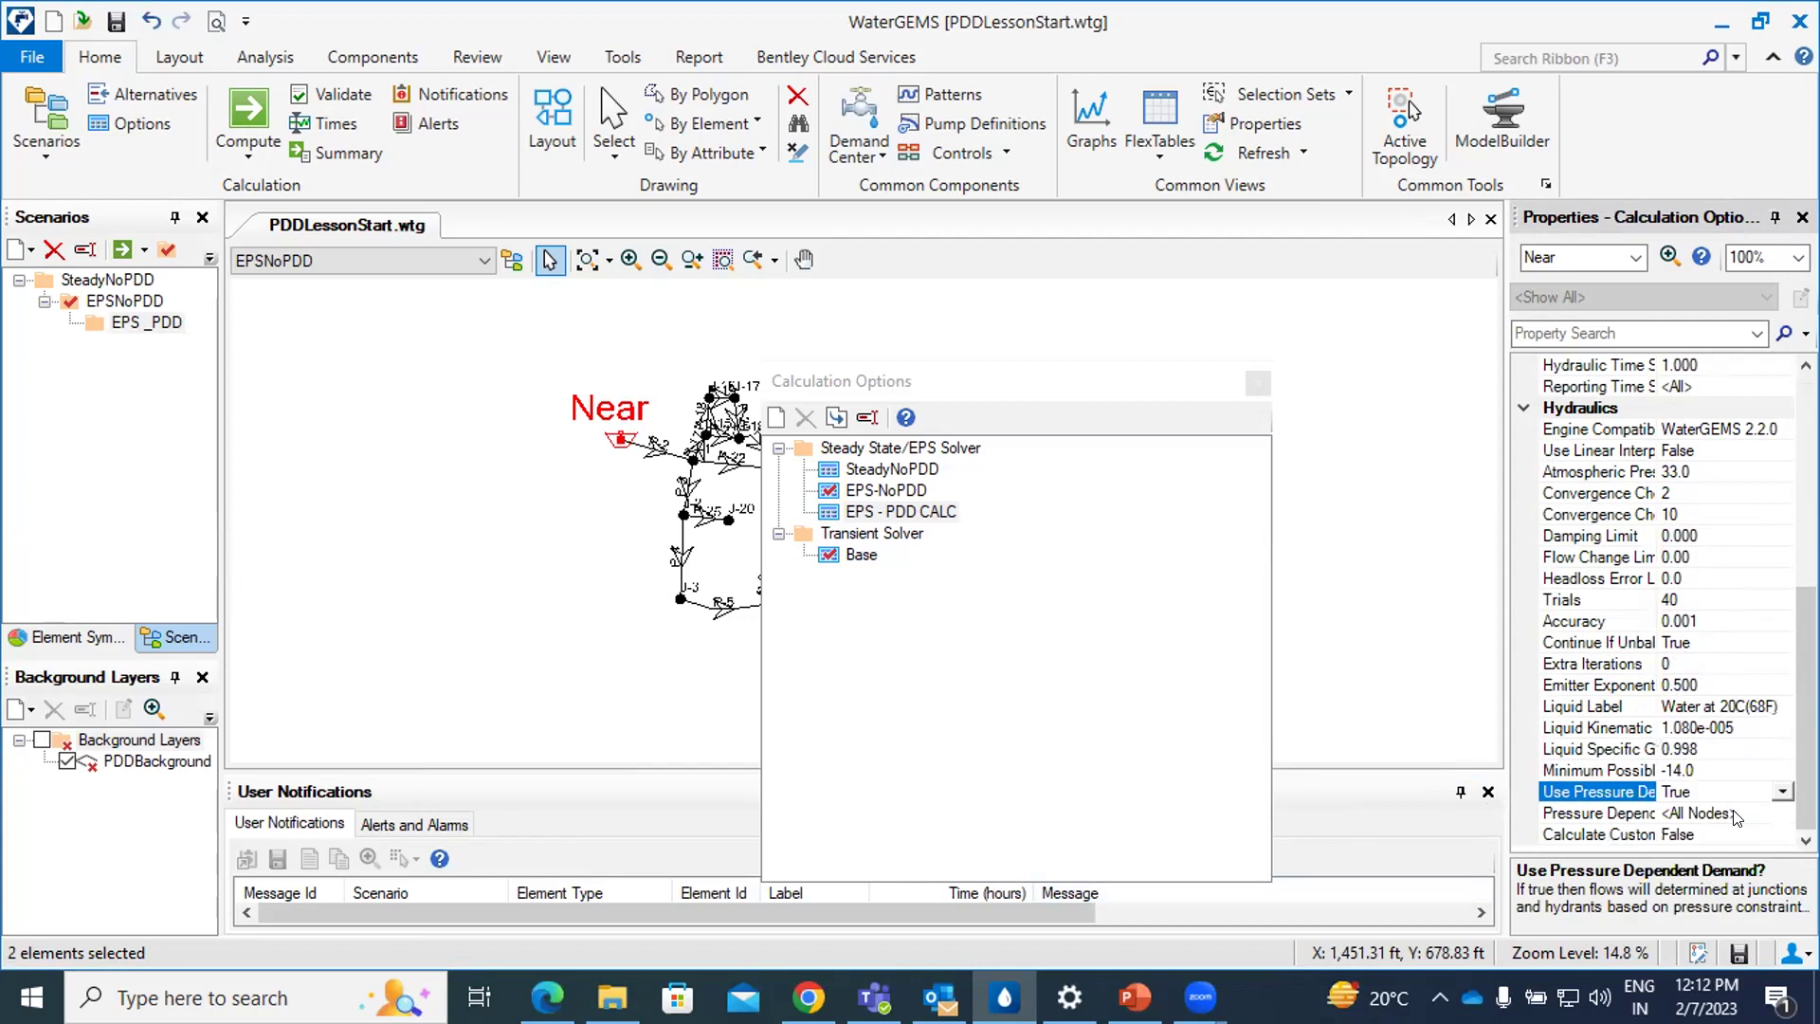
{"action": "left_click", "coordinate": [1258, 383]}
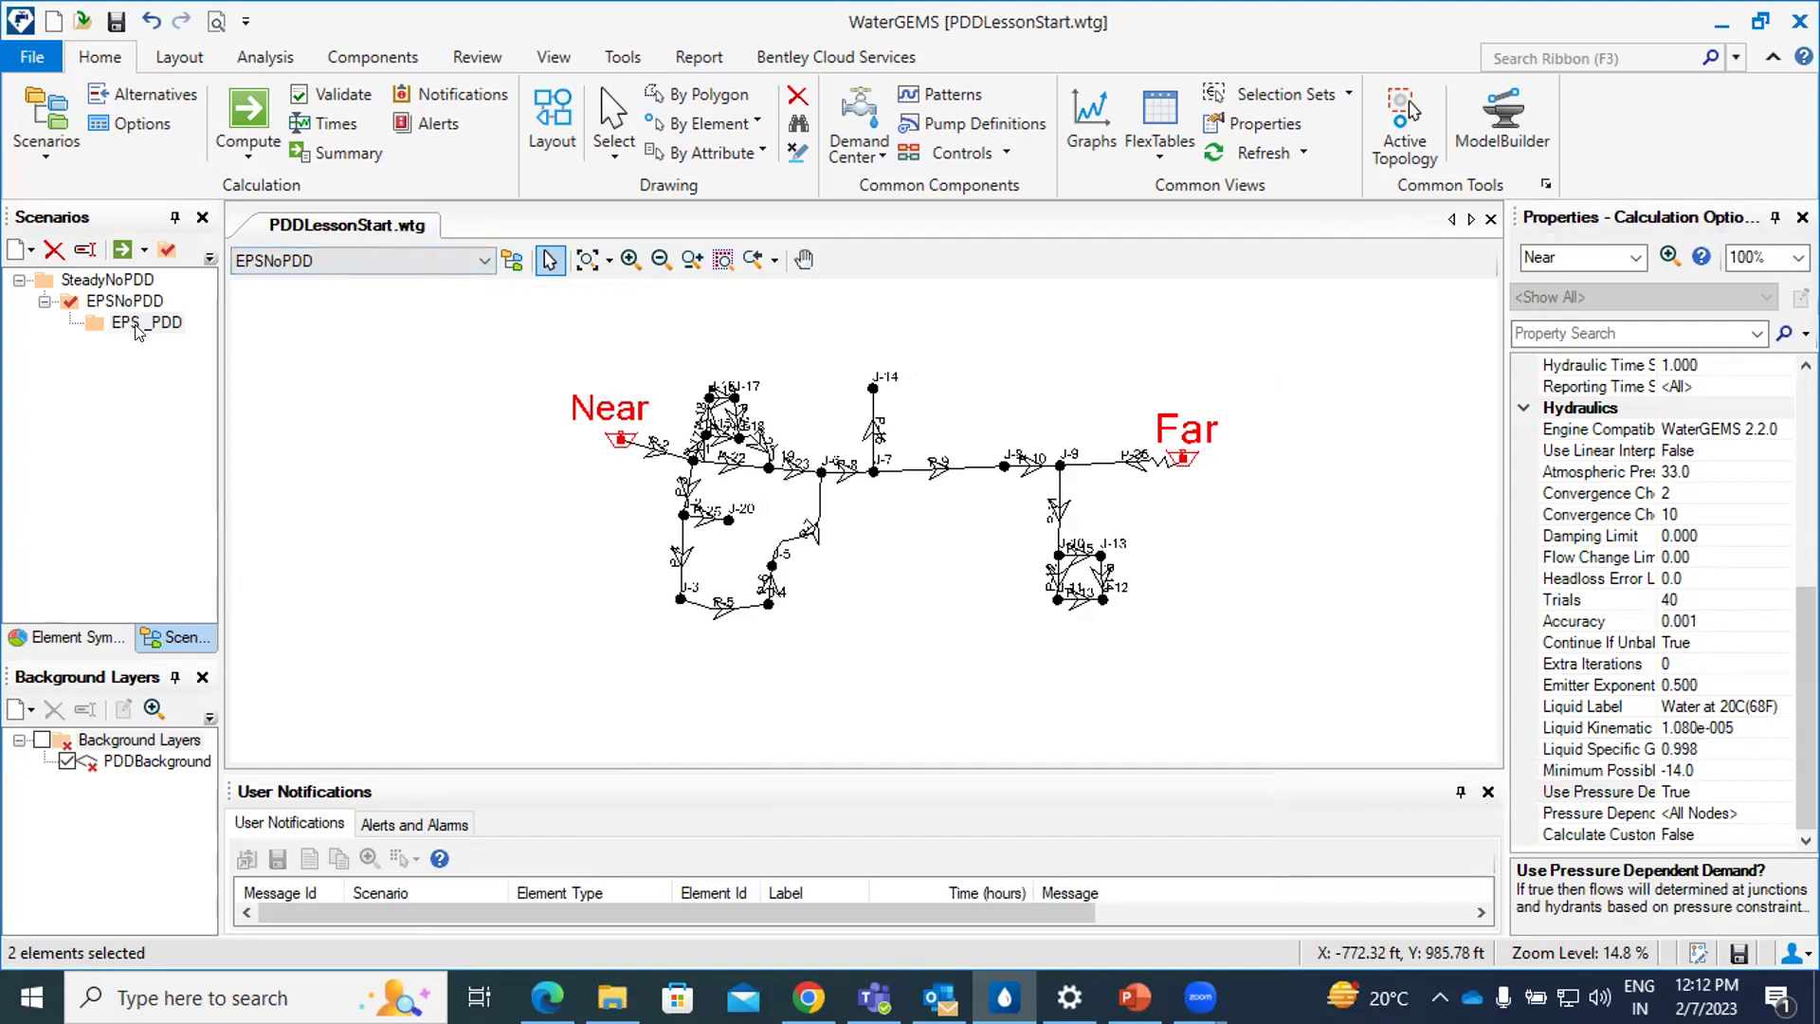
Make EPS _PDD the current scenario, compute it, and review its calculation summary across the time steps.
{"action": "left_click", "coordinate": [366, 259]}
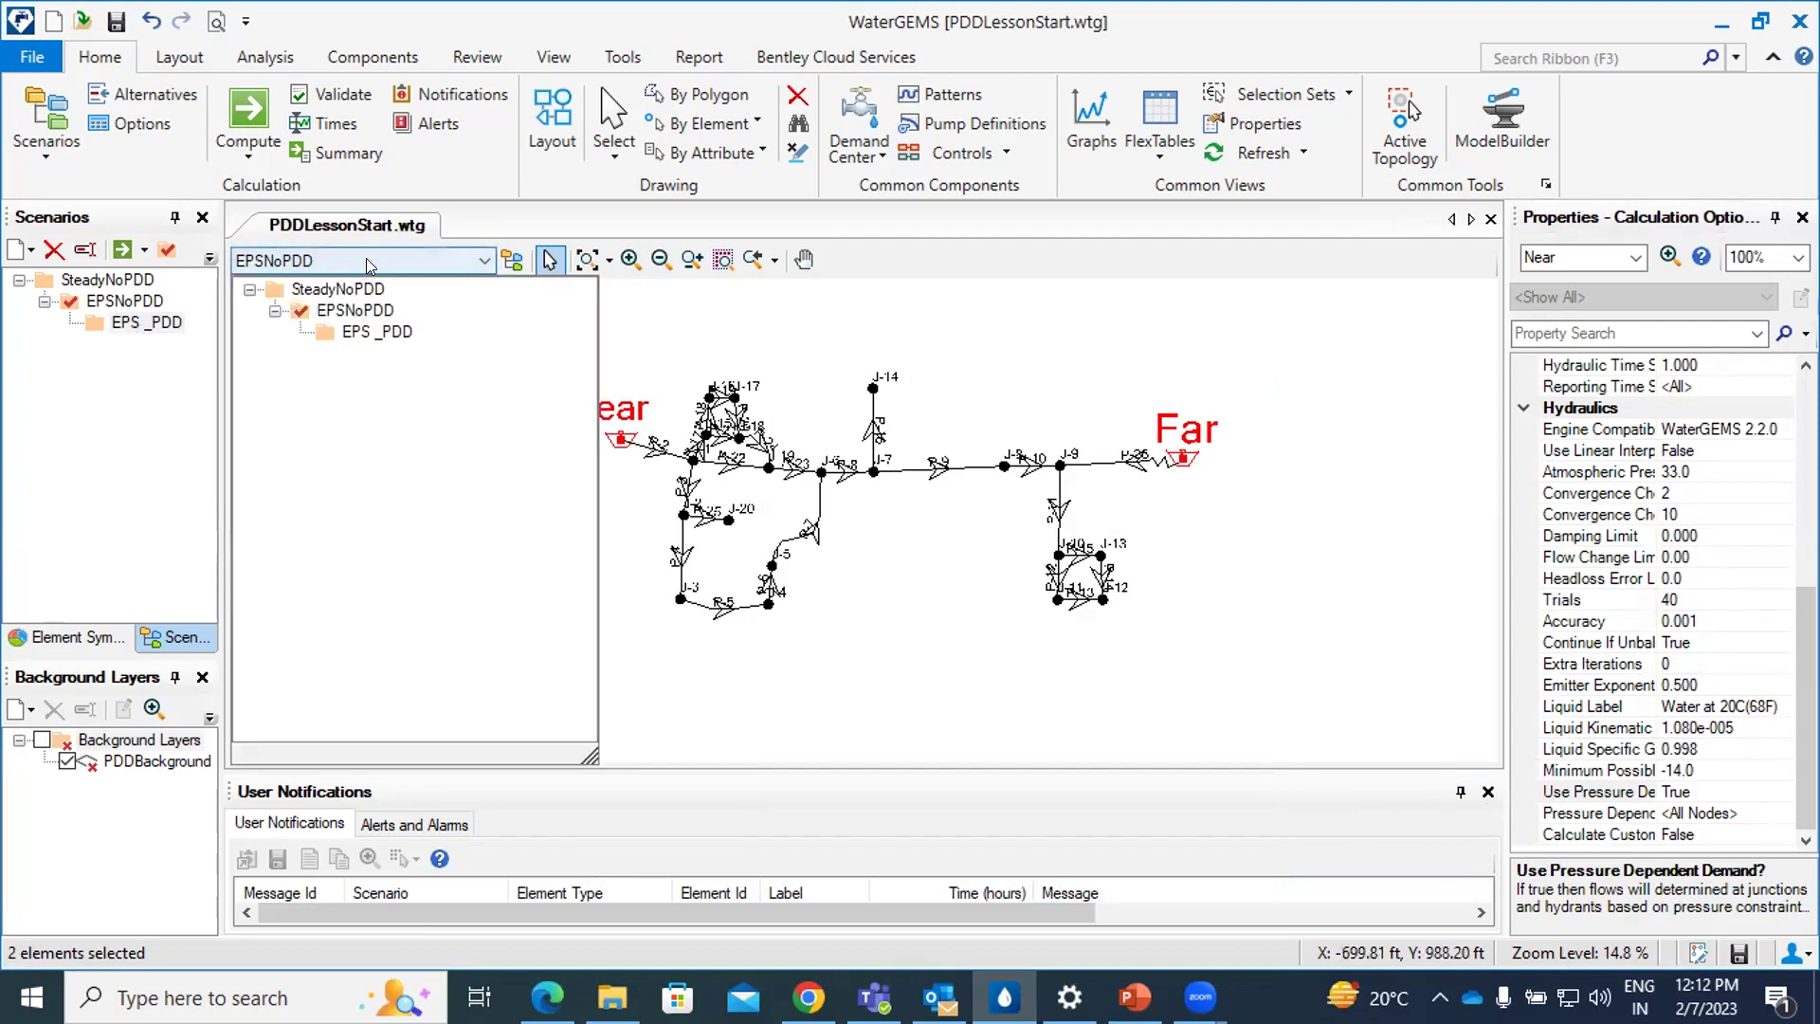
{"action": "left_click", "coordinate": [386, 330]}
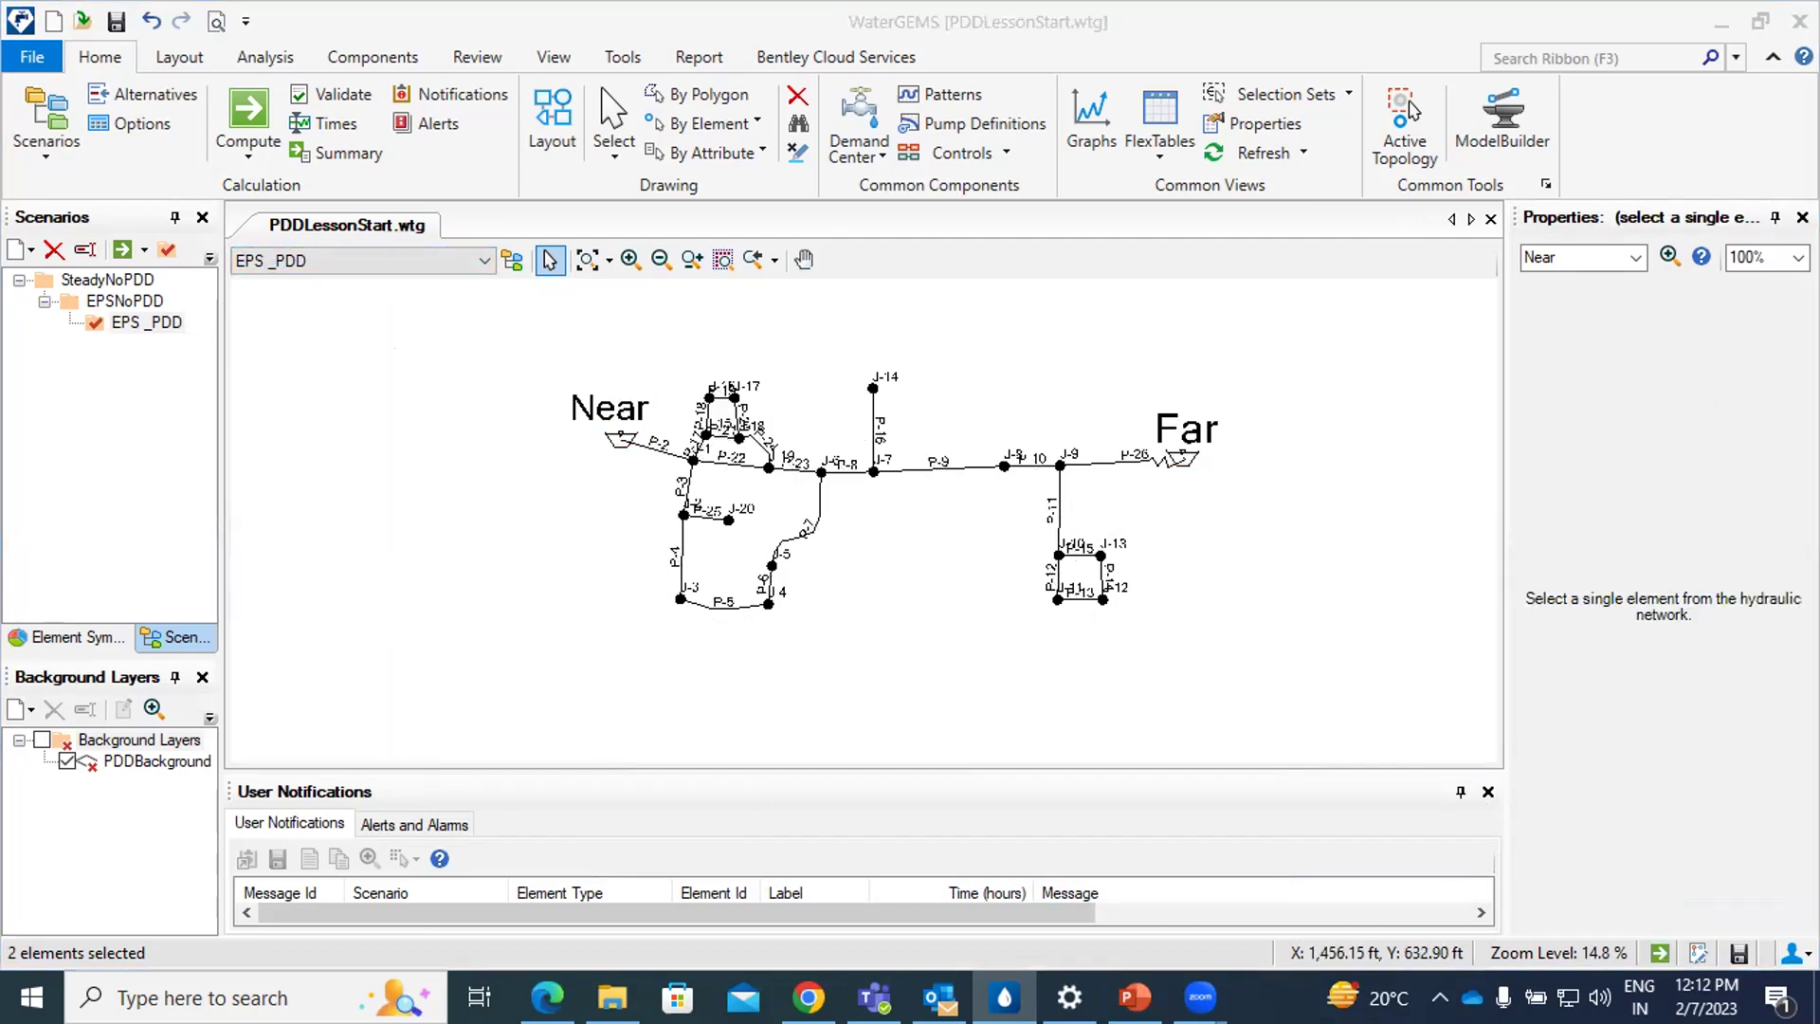
{"action": "left_click", "coordinate": [248, 118]}
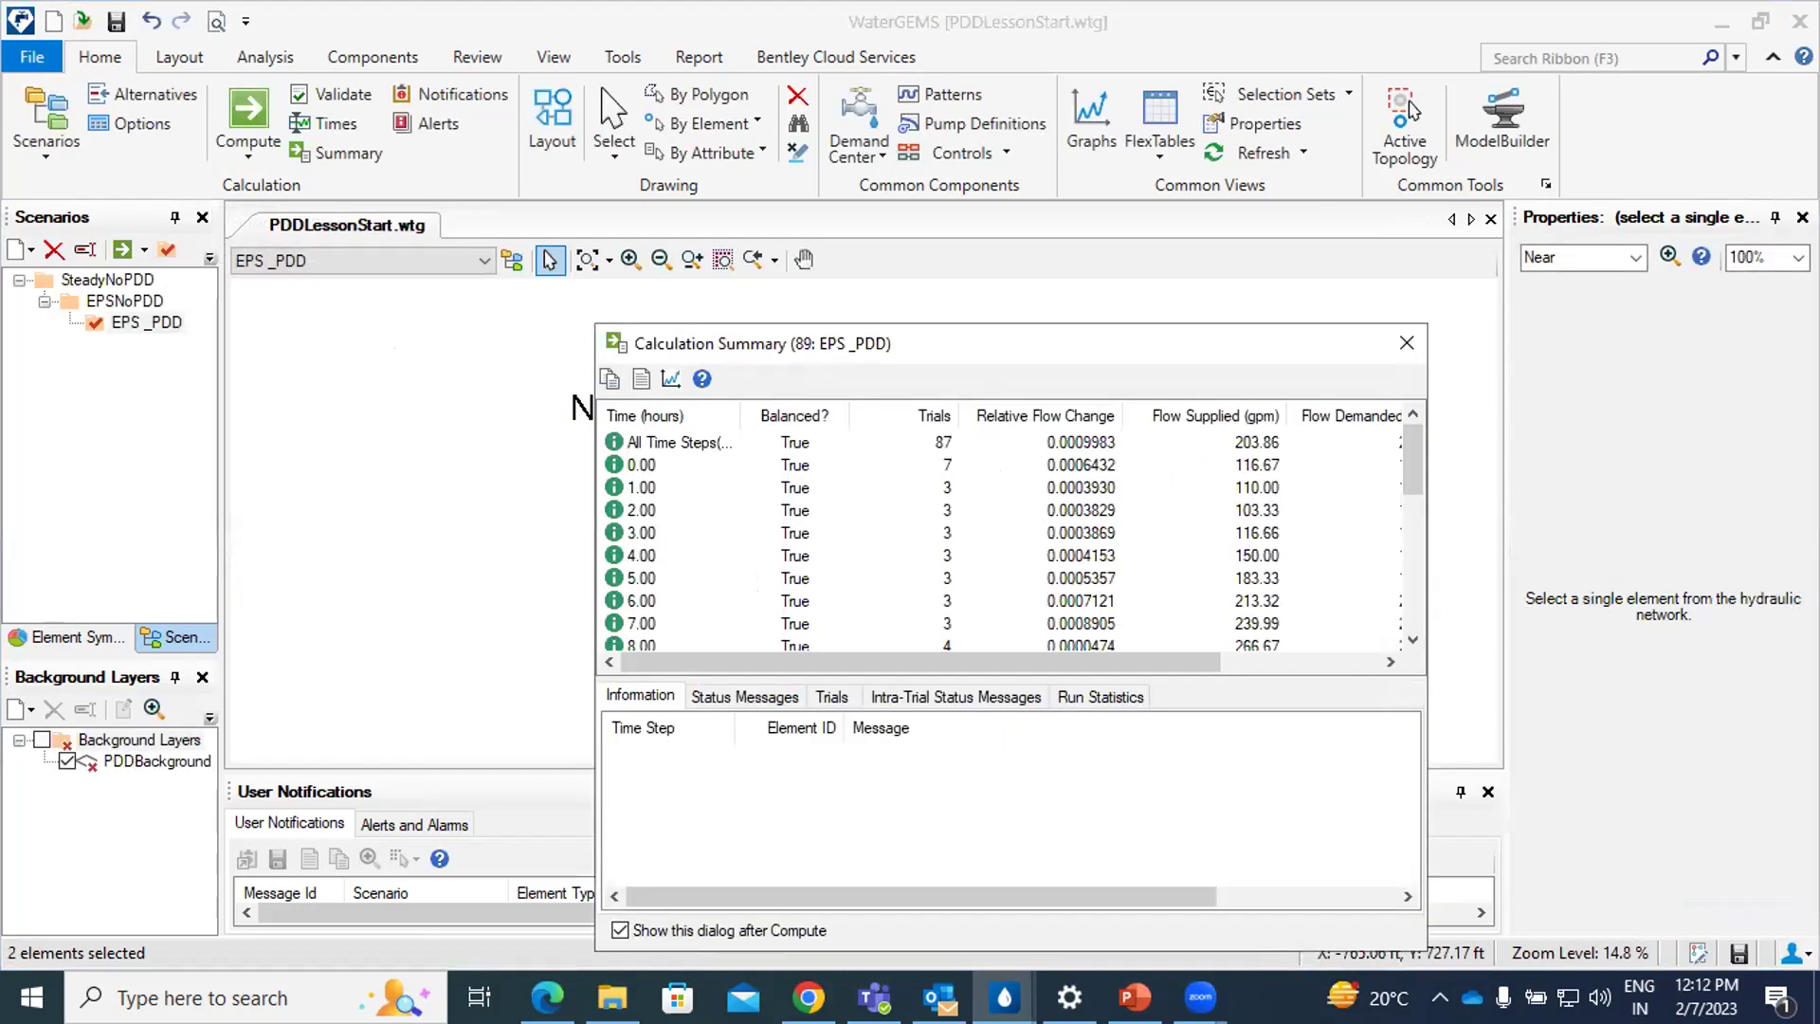
{"action": "scroll", "coordinate": [901, 519], "scroll_direction": "down", "scroll_amount": 6}
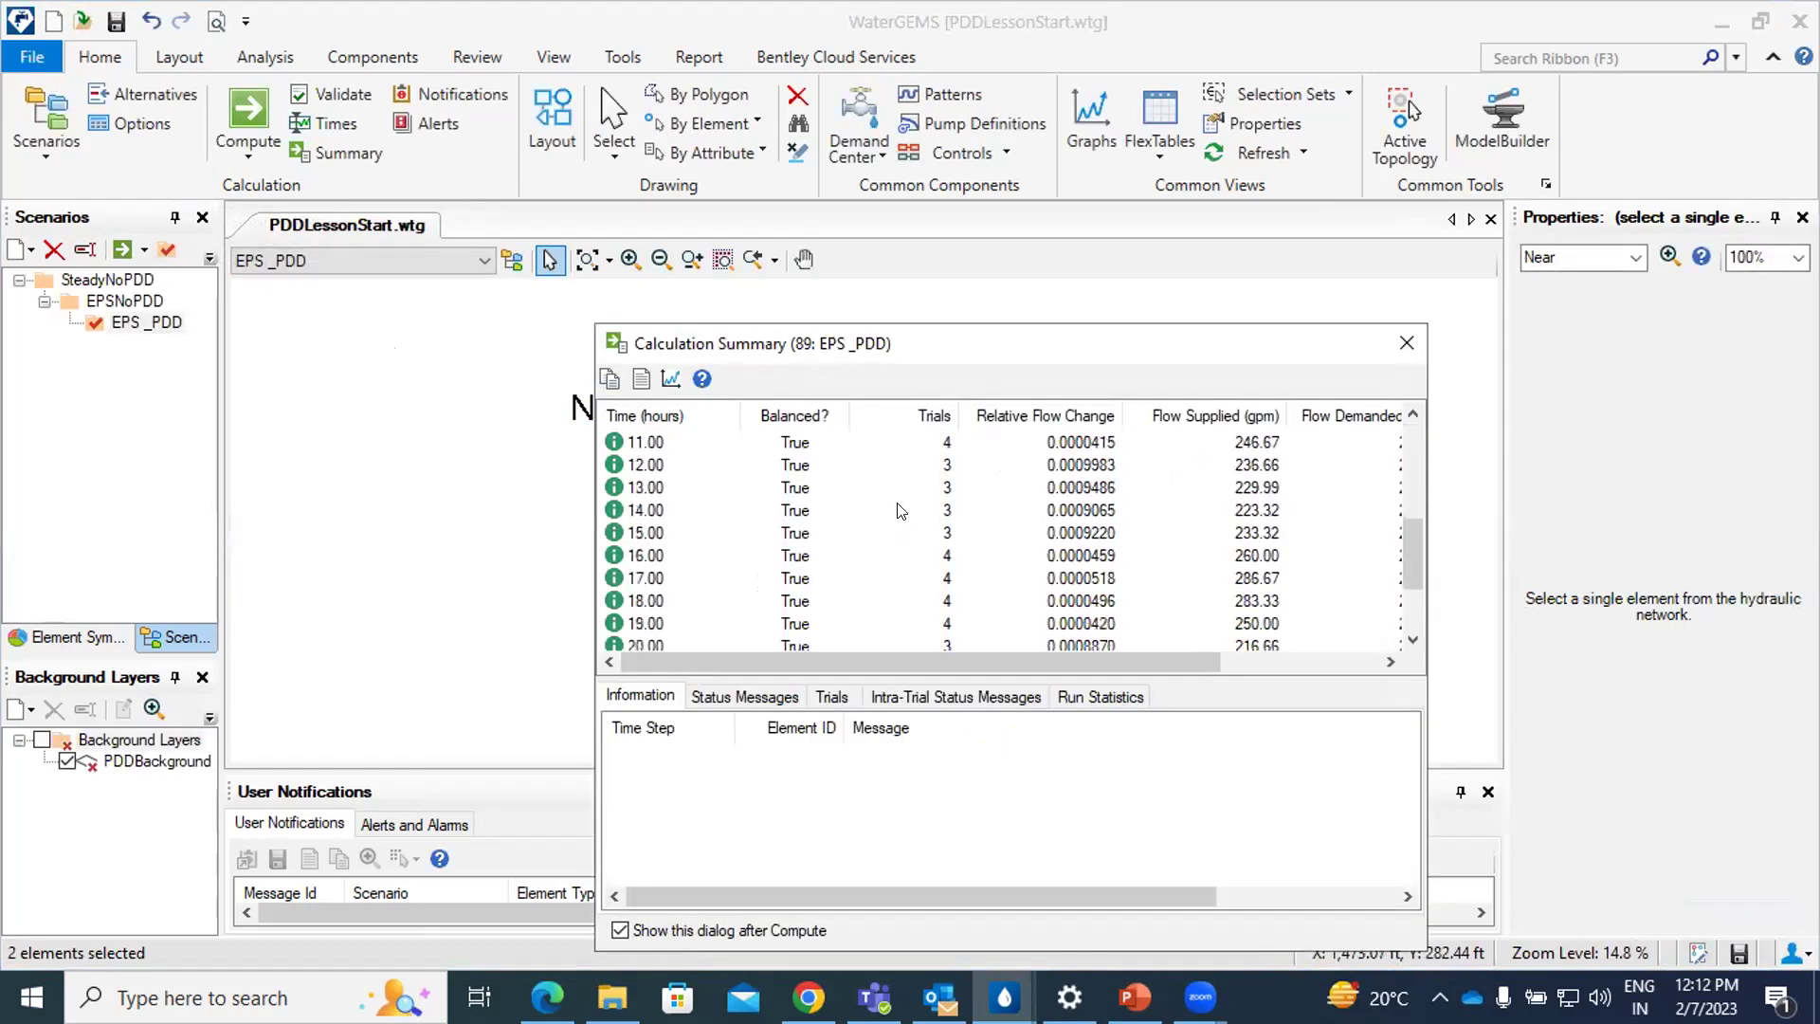
{"action": "scroll", "coordinate": [901, 519], "scroll_direction": "up", "scroll_amount": 6}
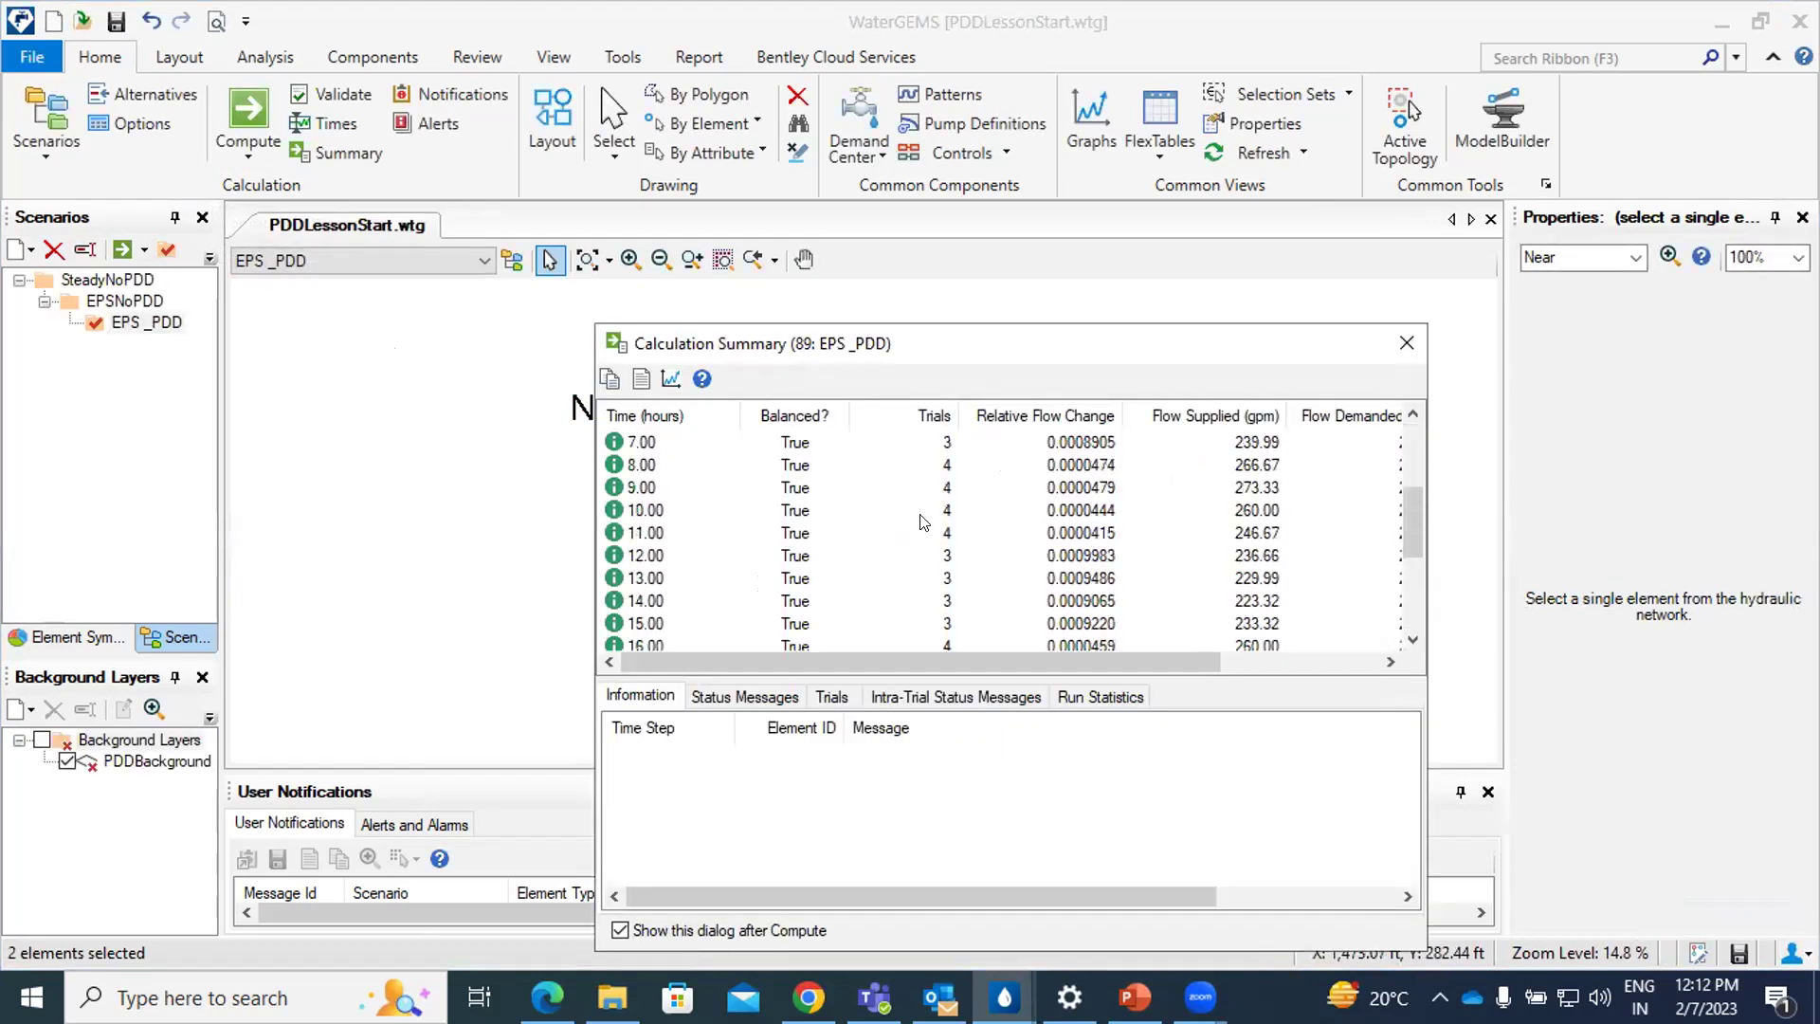
{"action": "left_click", "coordinate": [1403, 343]}
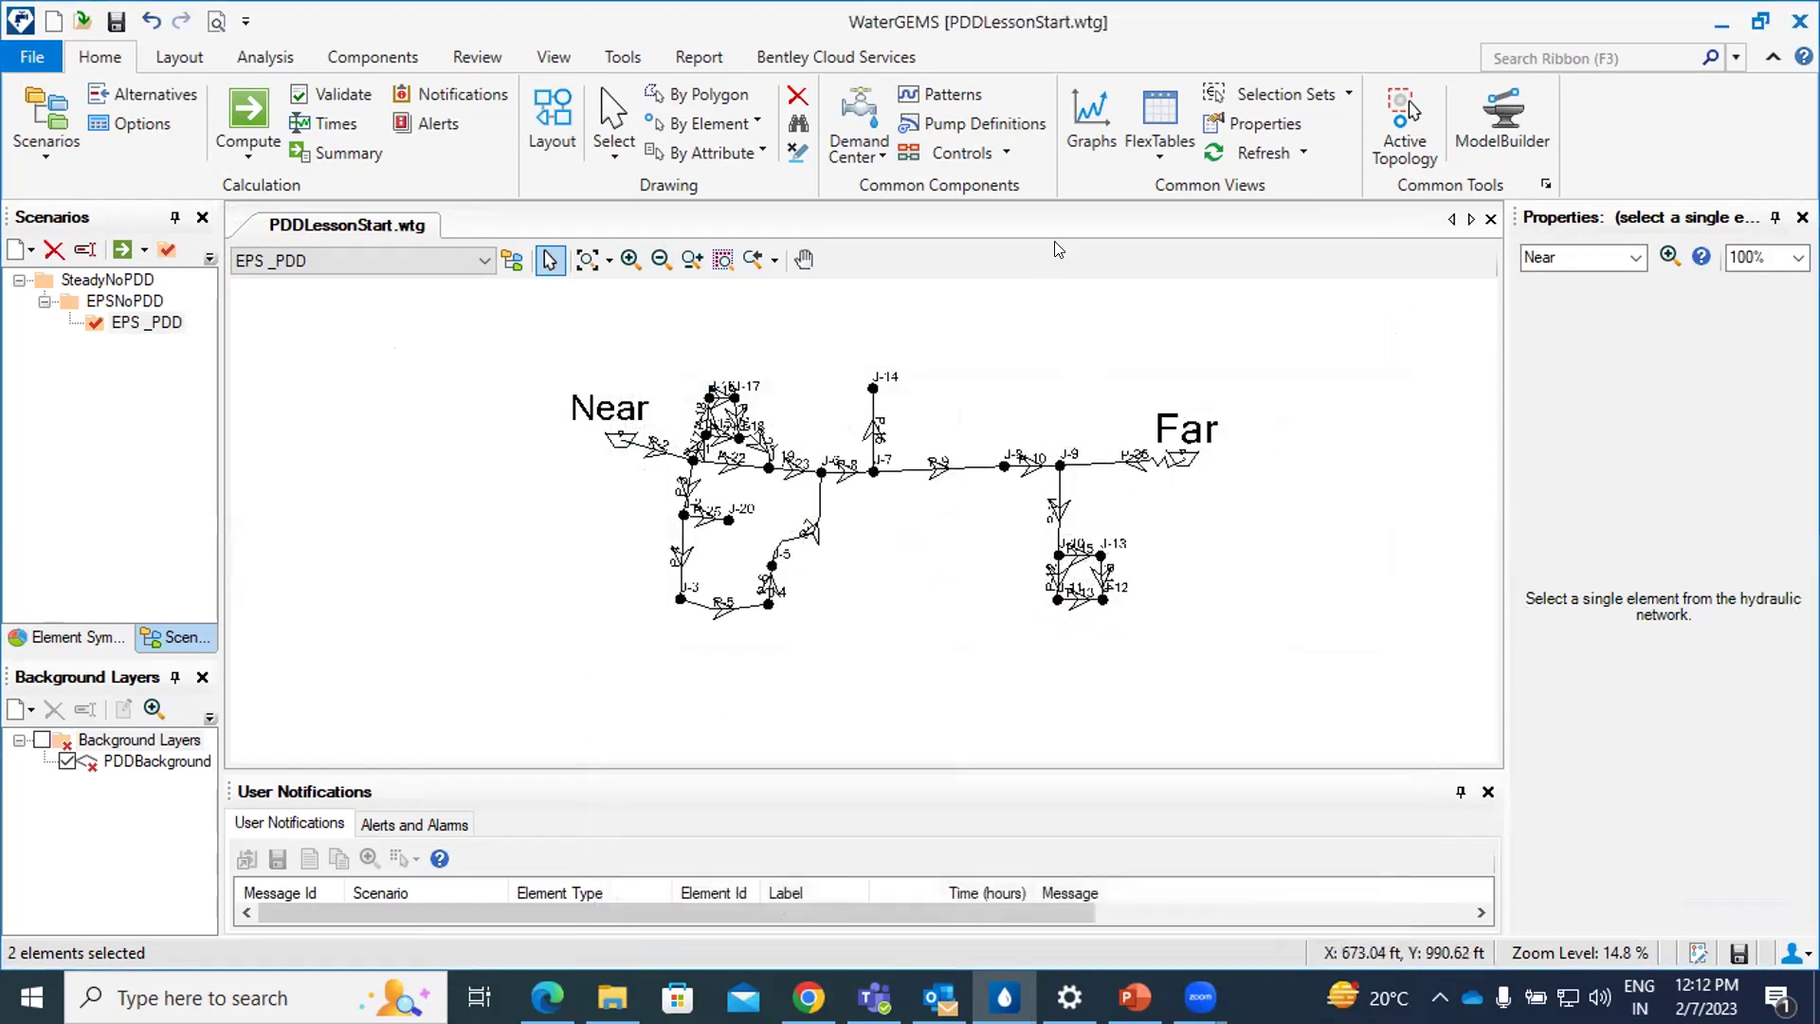
Add the EPS _PDD scenario to the Source Flow graph's series alongside EPSNoPDD.
{"action": "left_click", "coordinate": [1078, 152]}
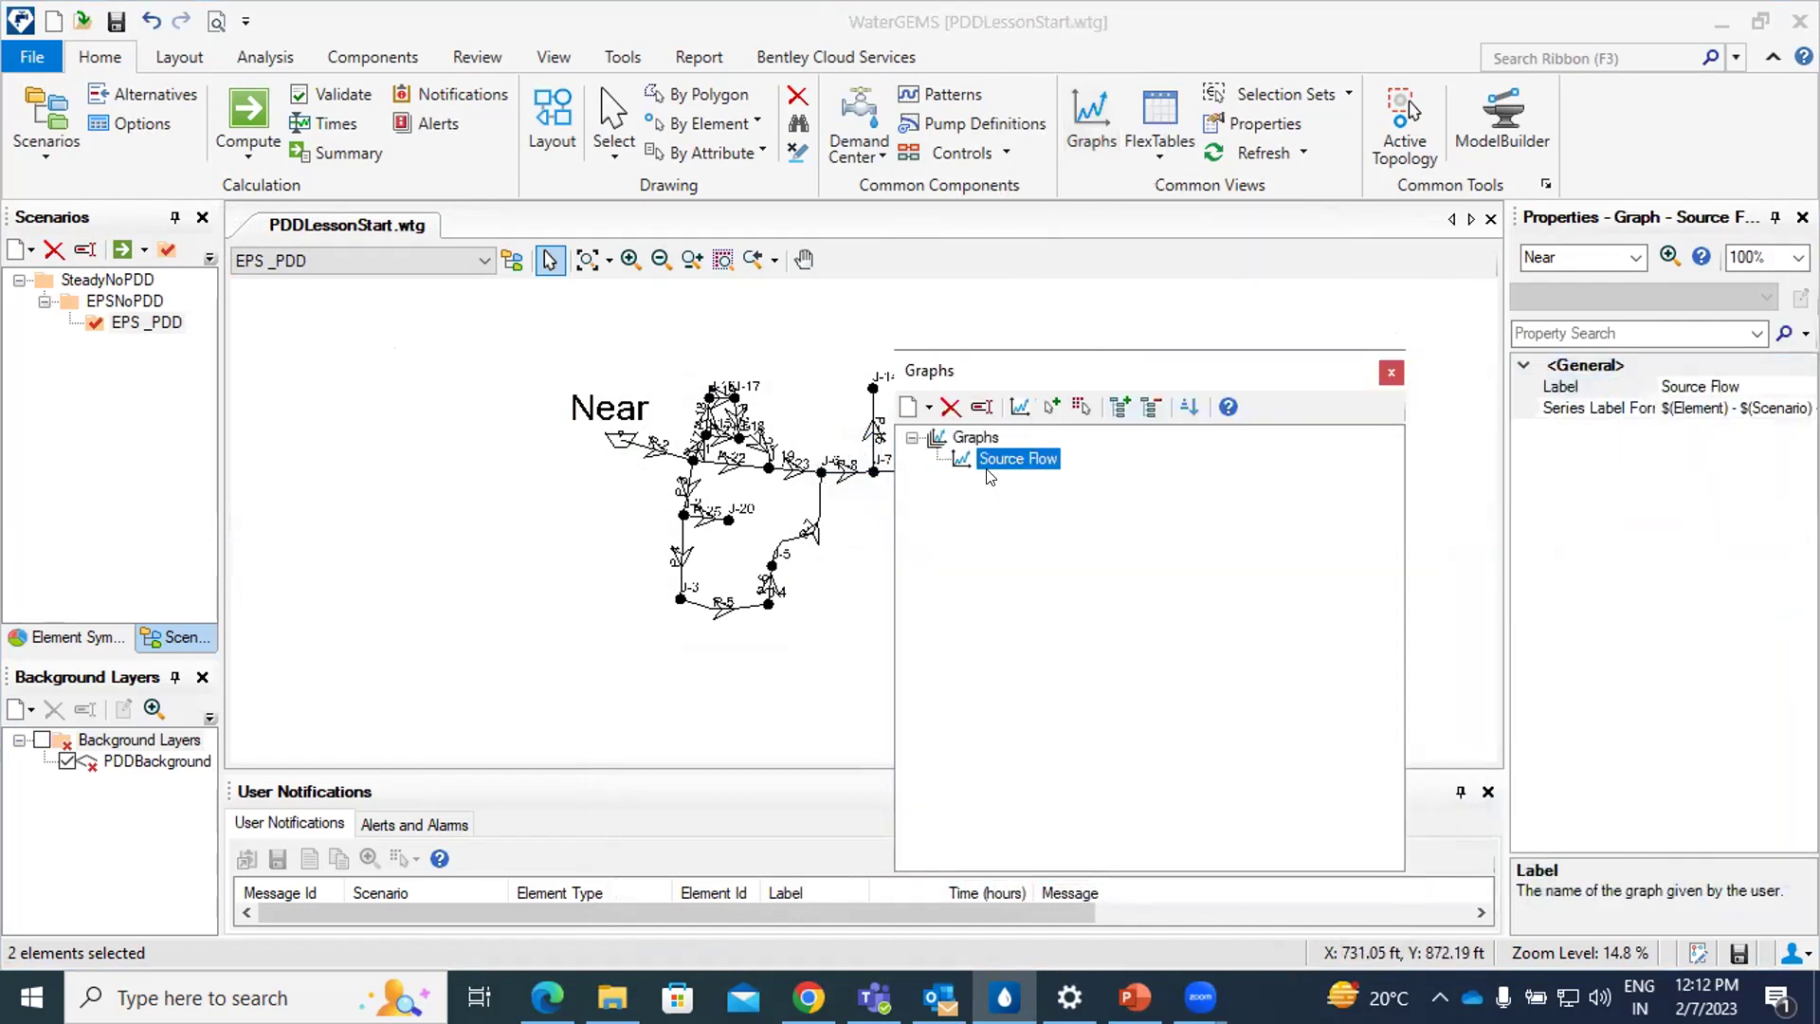
{"action": "double_click", "coordinate": [976, 446]}
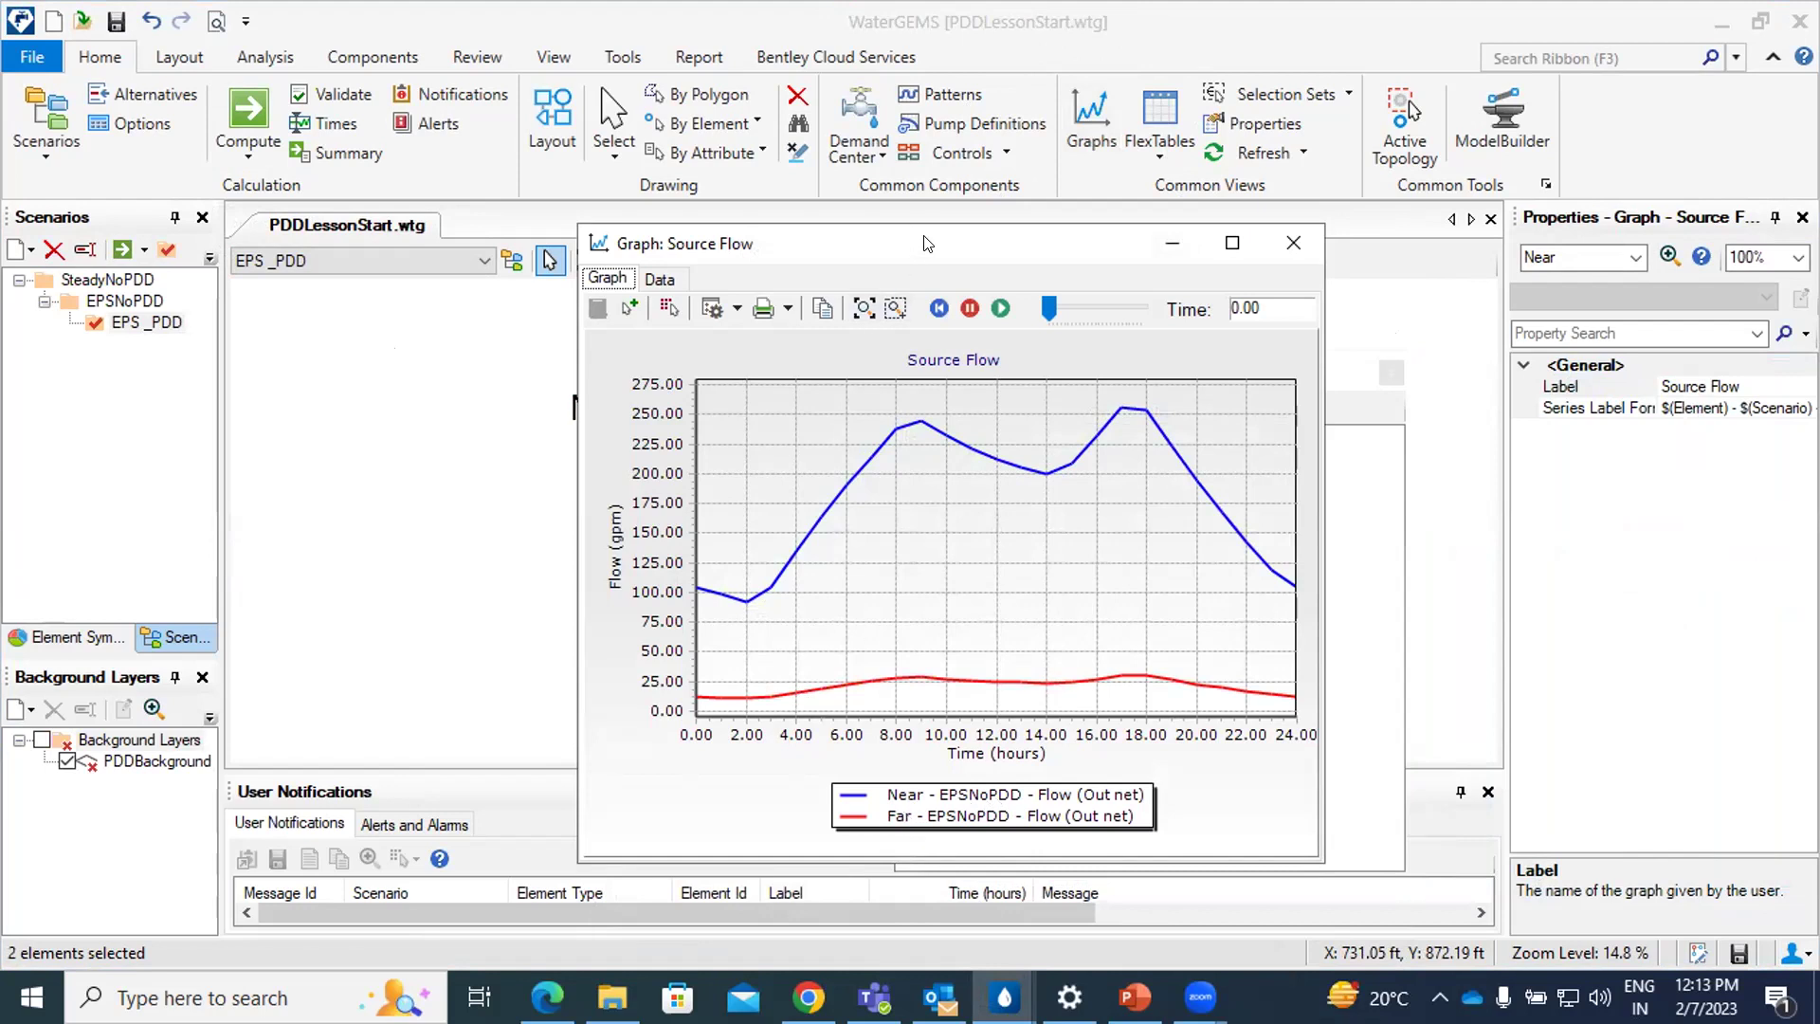
{"action": "left_click_drag", "start_coordinate": [926, 239], "coordinate": [963, 240]}
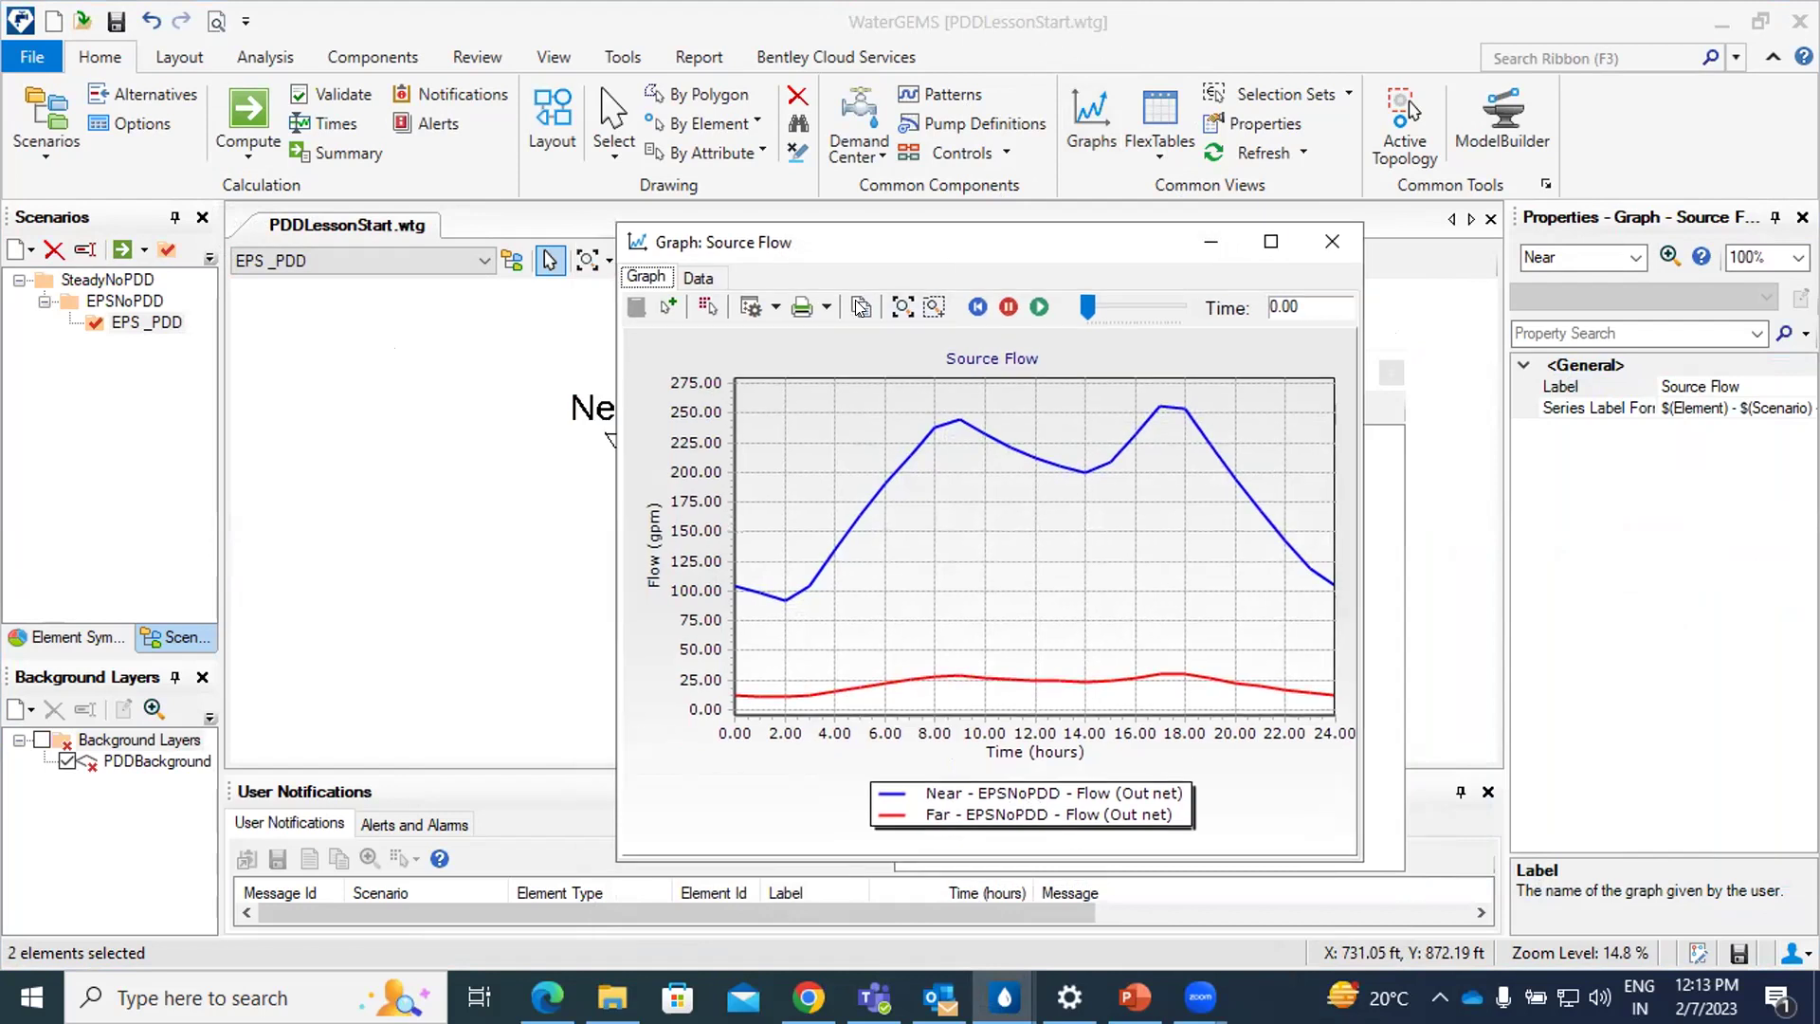
{"action": "left_click", "coordinate": [750, 308]}
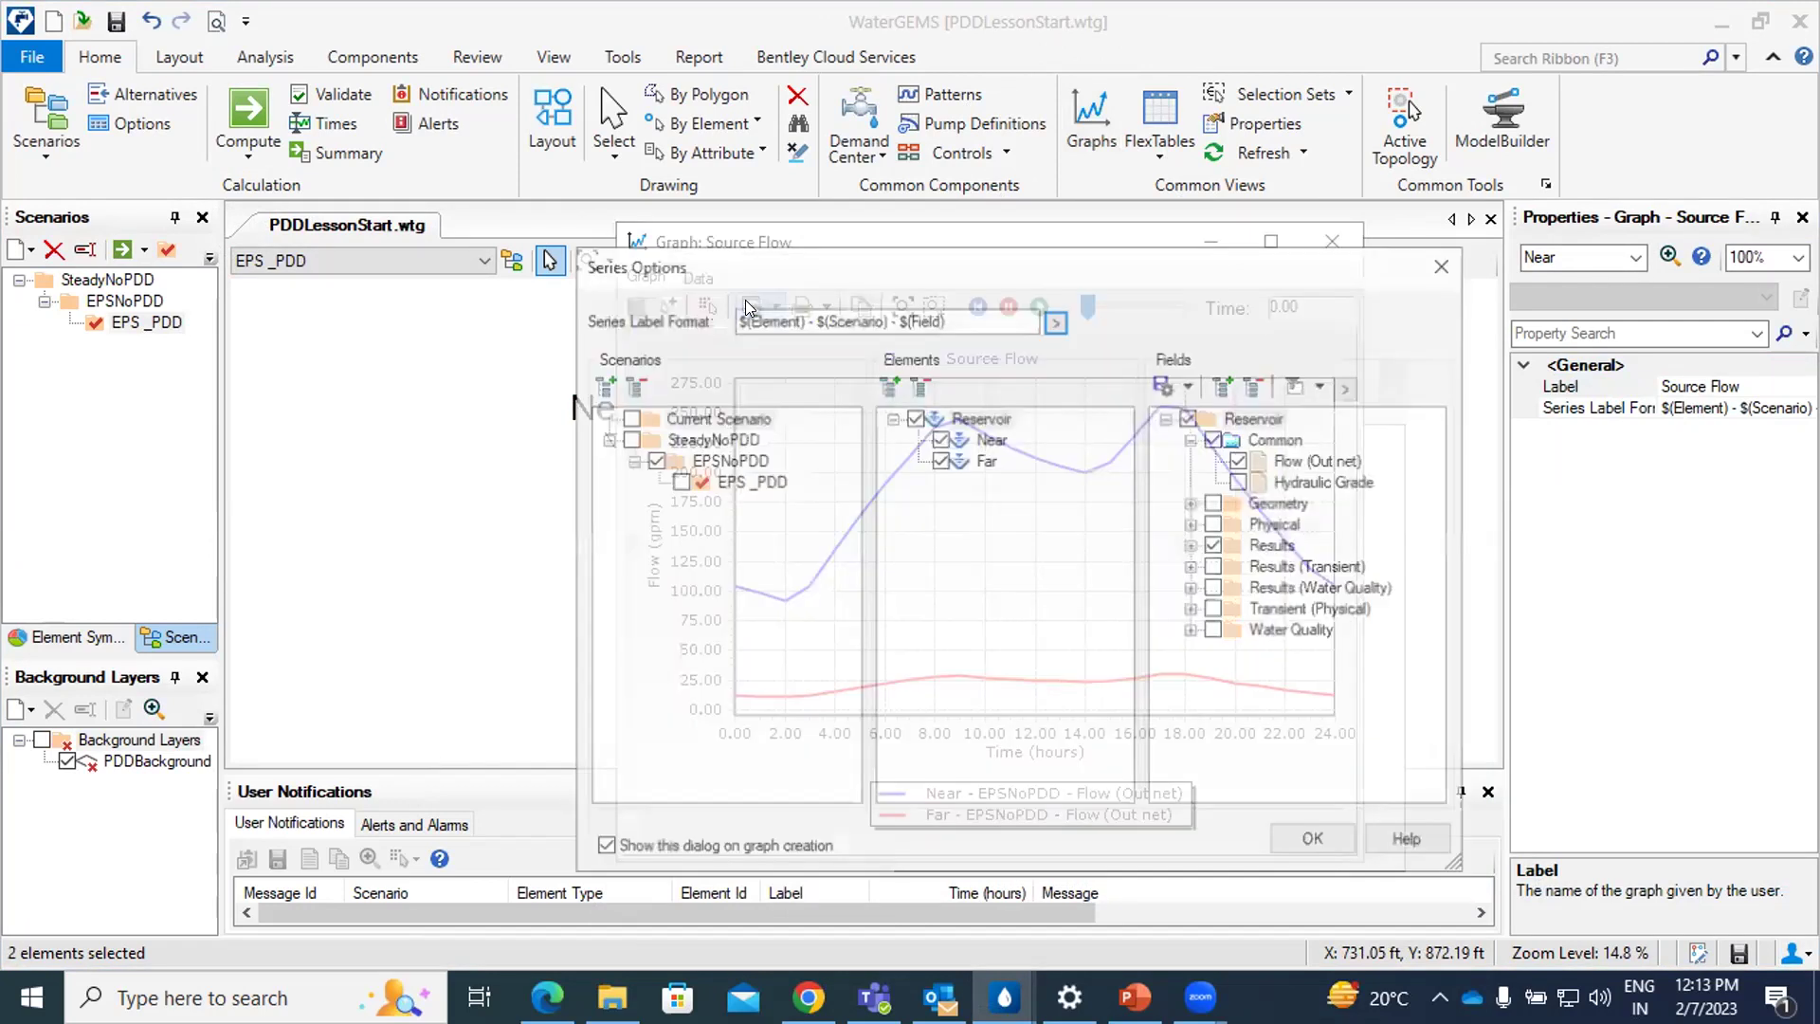
{"action": "left_click", "coordinate": [675, 481]}
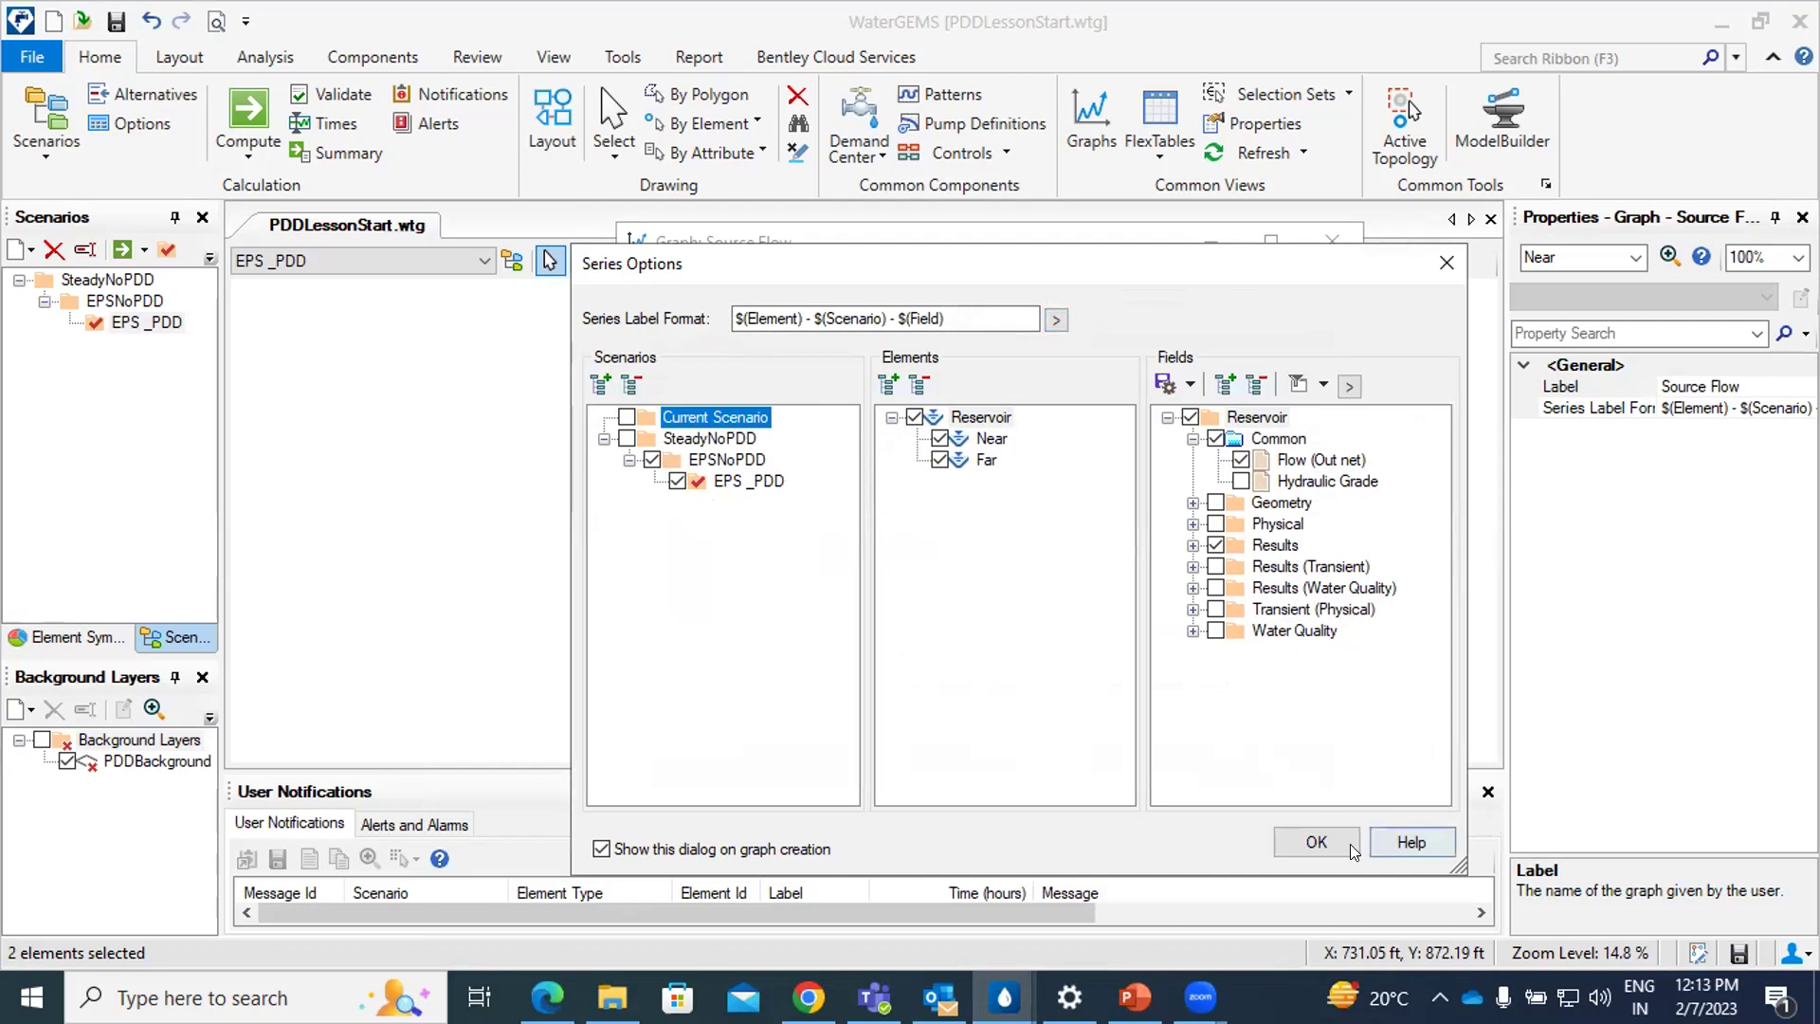
{"action": "left_click", "coordinate": [1309, 845]}
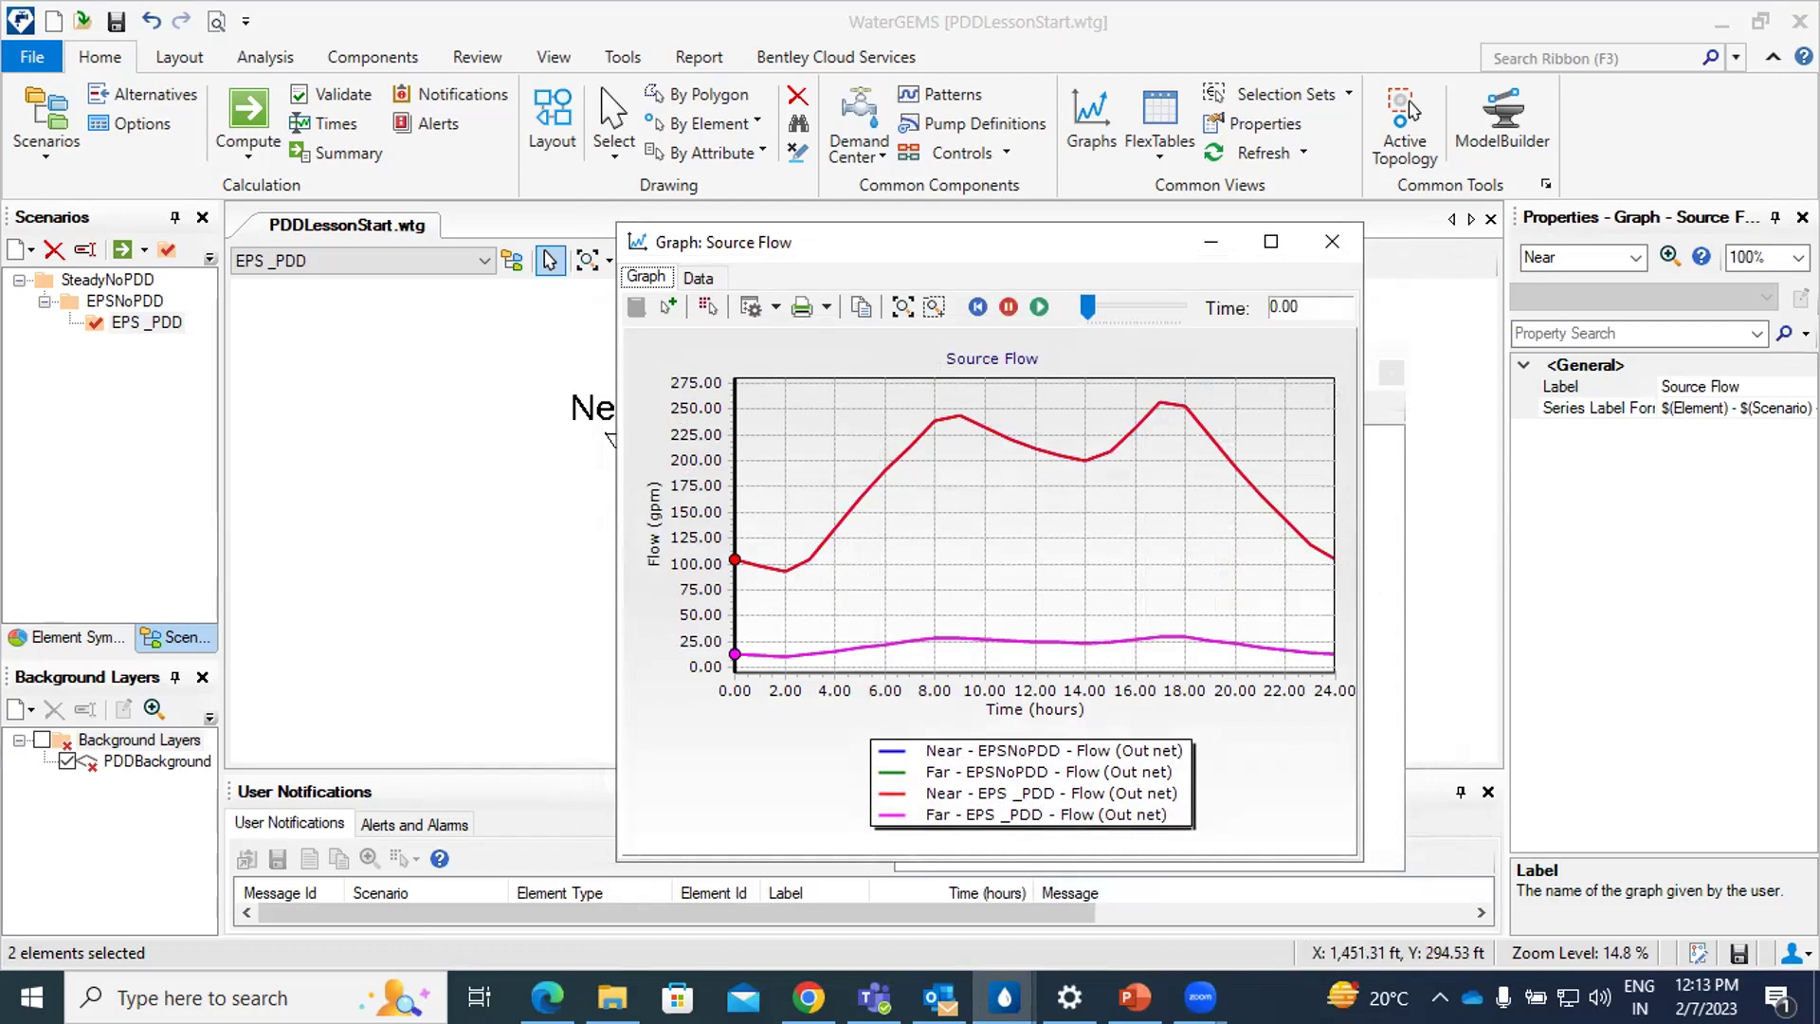
Compare the Near and Far reservoir flows of both scenarios in the Source Flow data table, and close the graphs.
{"action": "left_click", "coordinate": [697, 279]}
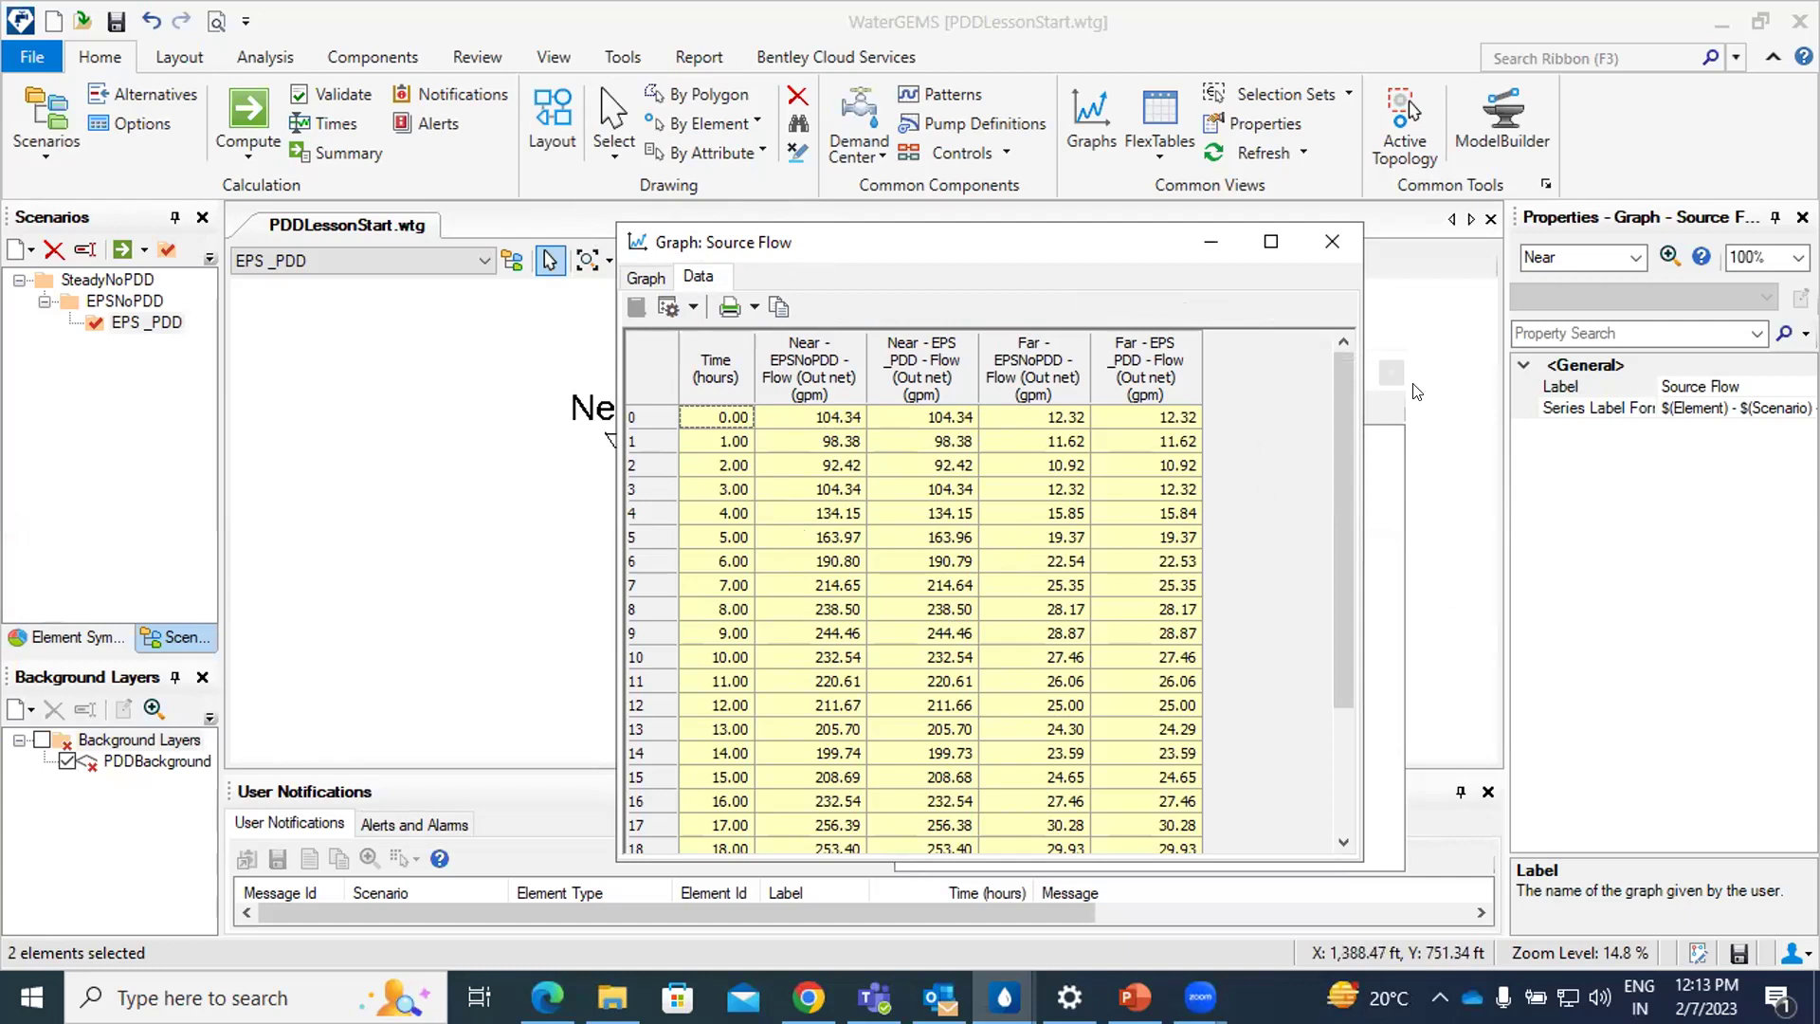
{"action": "left_click", "coordinate": [1327, 241]}
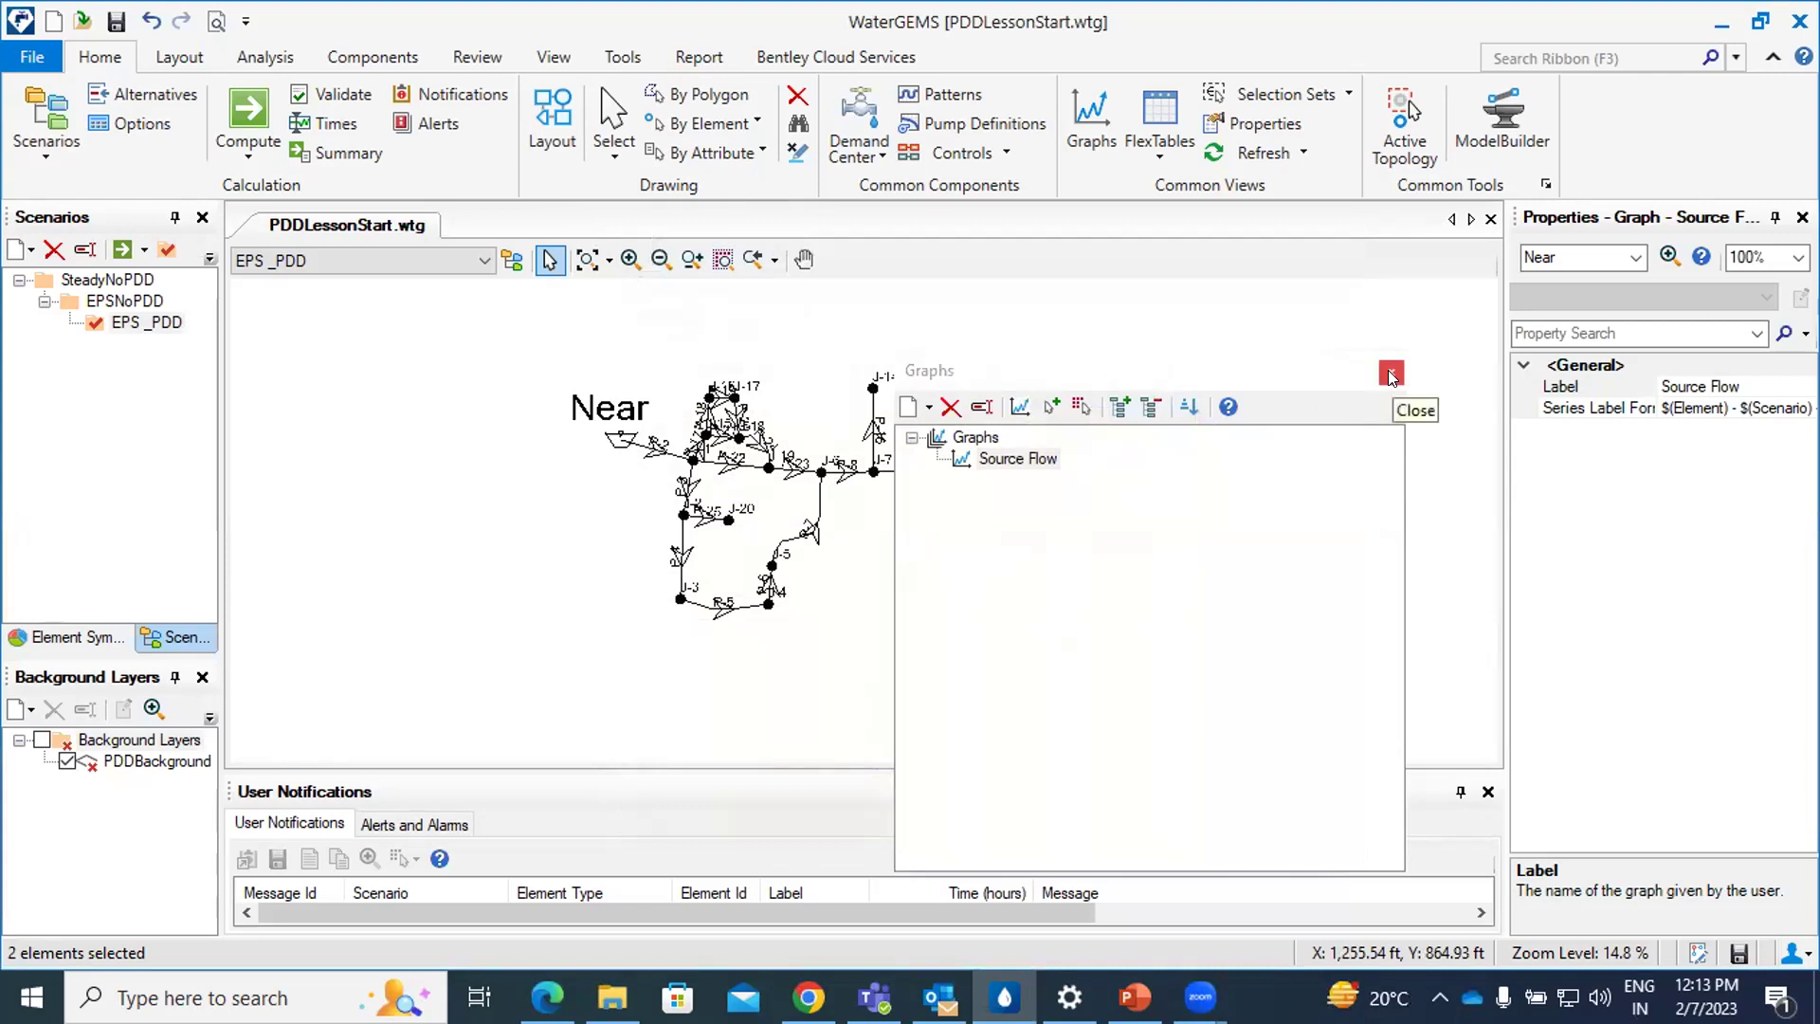
{"action": "left_click", "coordinate": [1391, 375]}
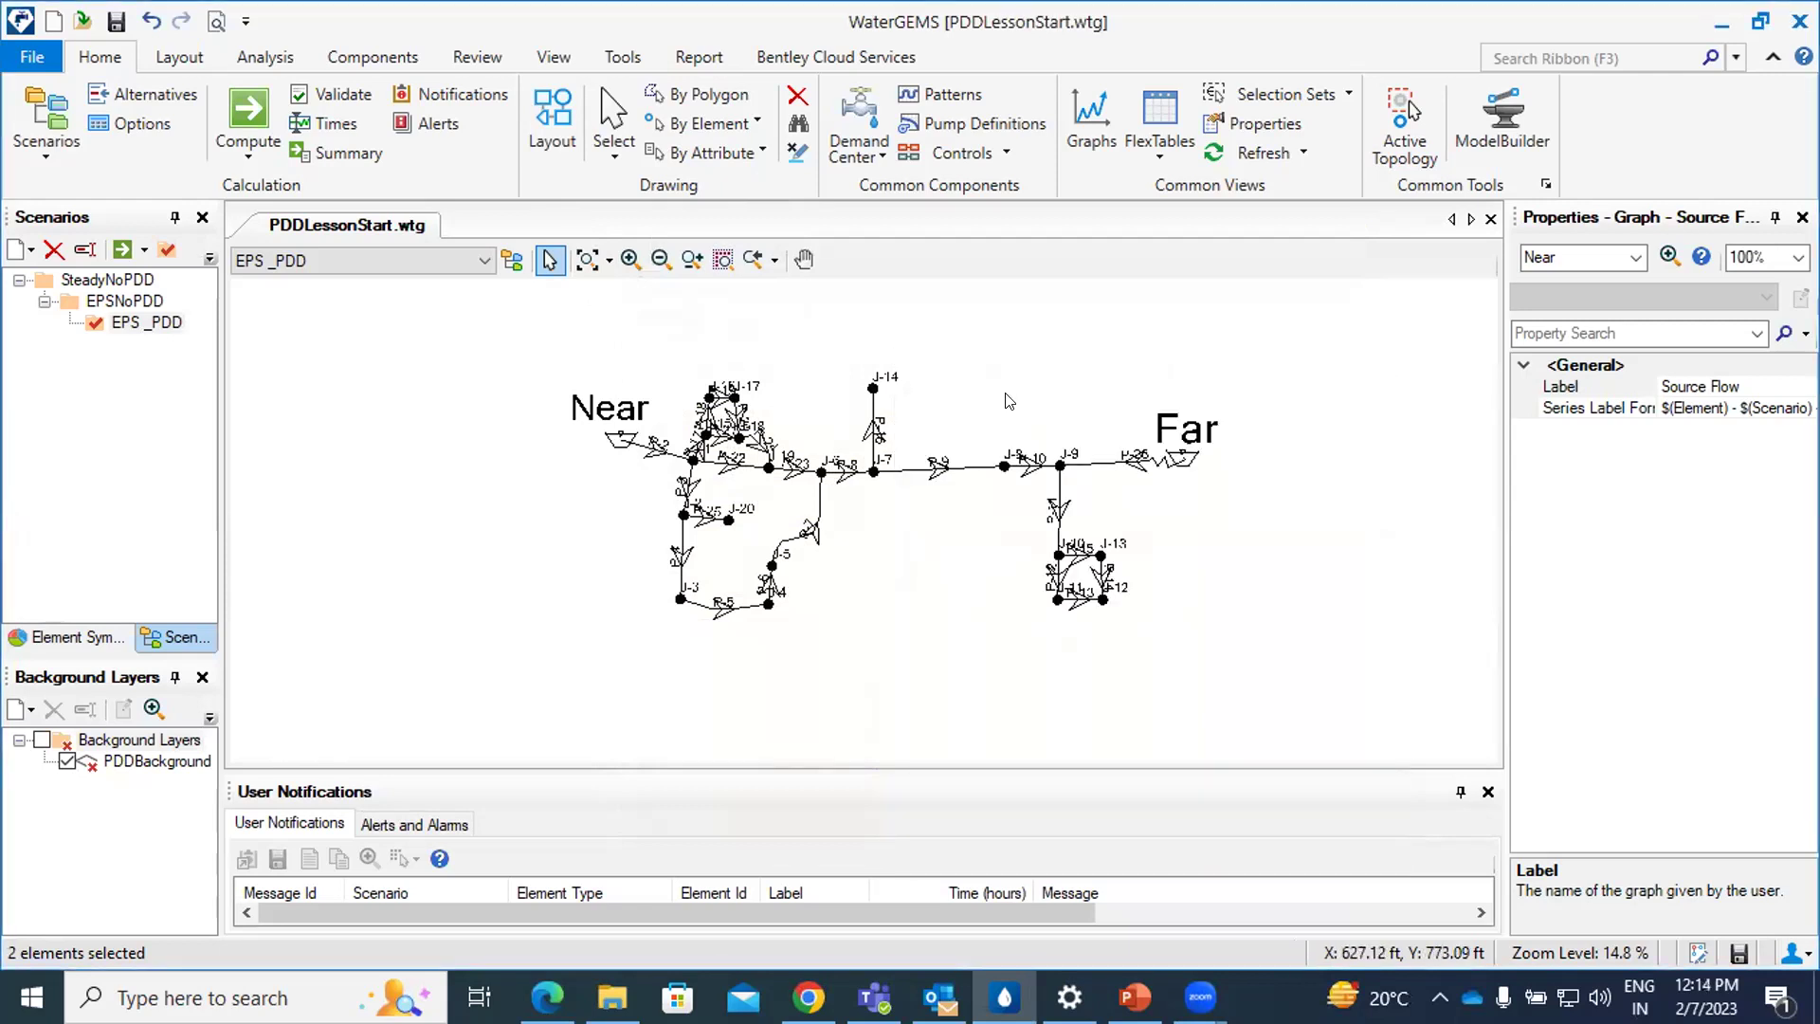